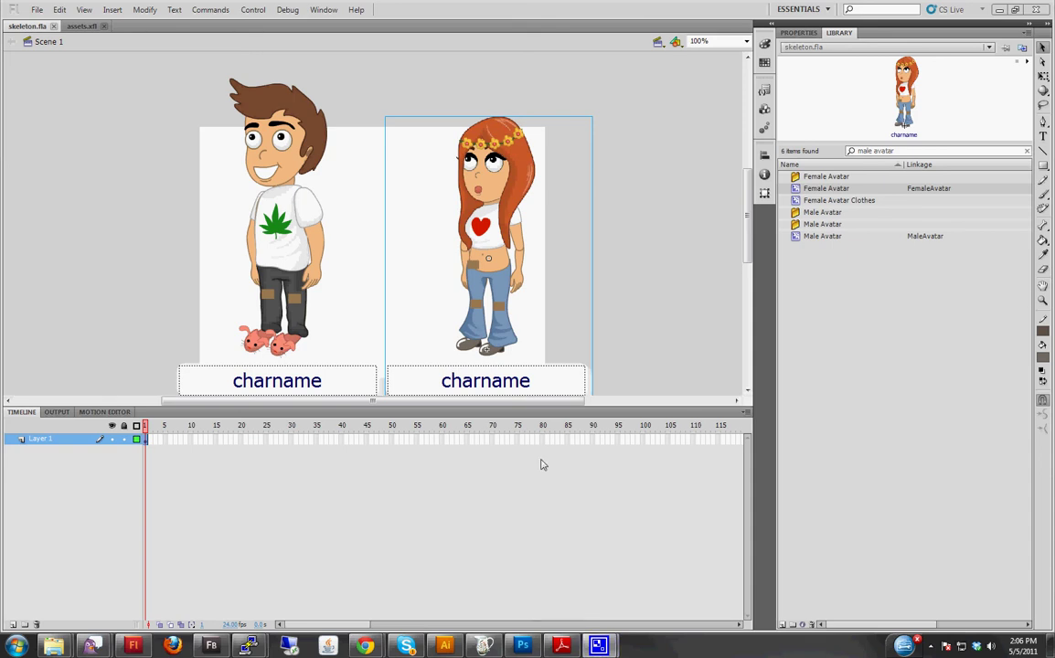
Open female shoes 1.fla from the Avatar Items > Shoes > fla folder.
{"action": "left_click", "coordinate": [37, 9]}
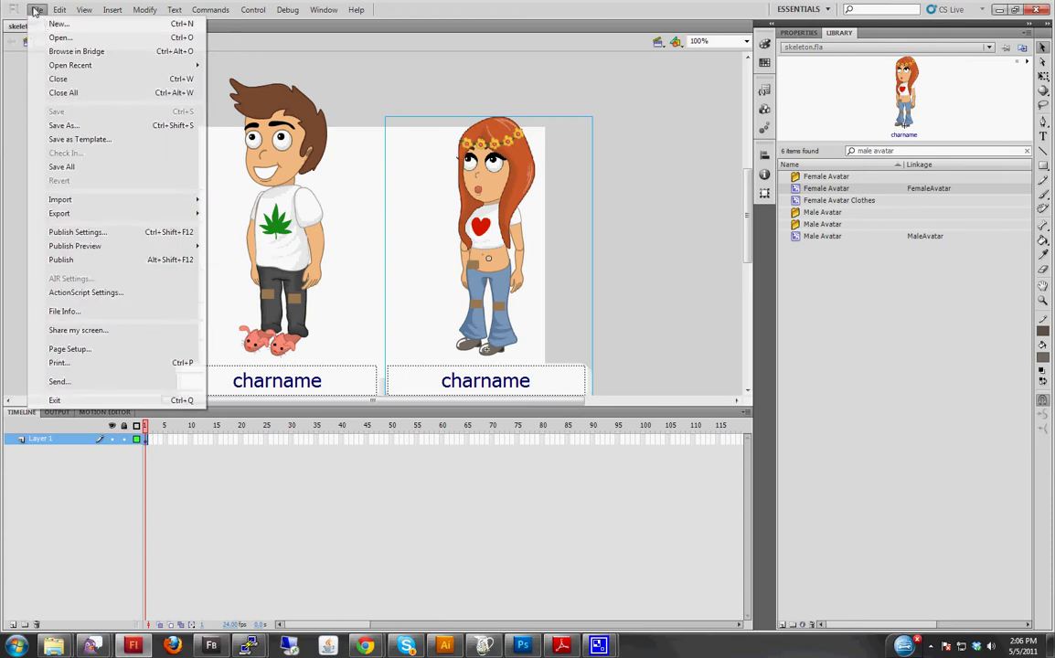
{"action": "left_click", "coordinate": [28, 38]}
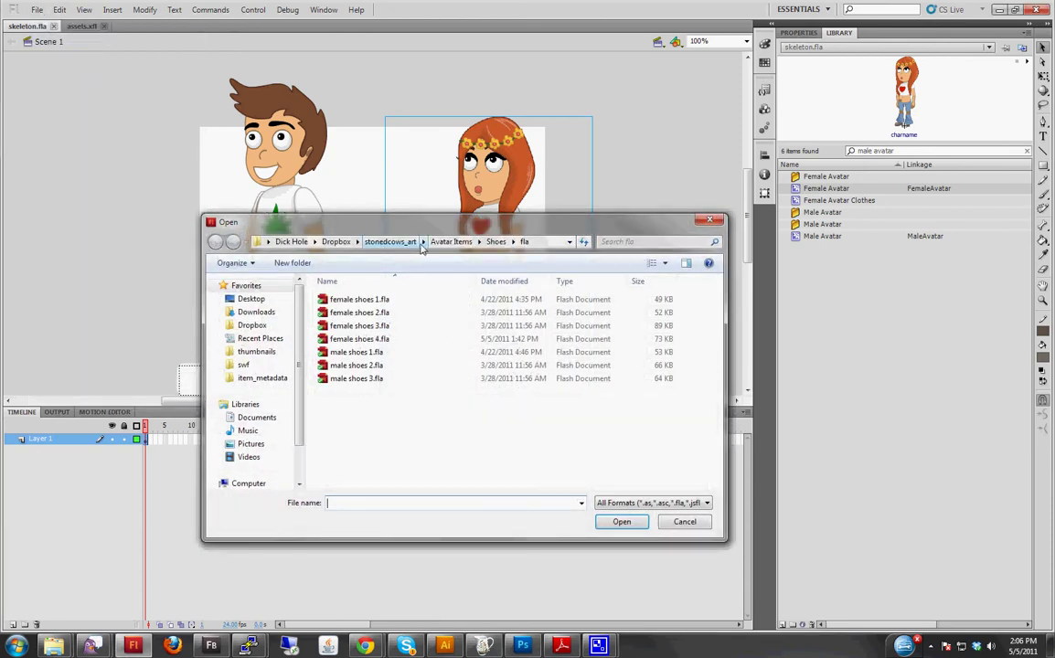
{"action": "left_click", "coordinate": [451, 242]}
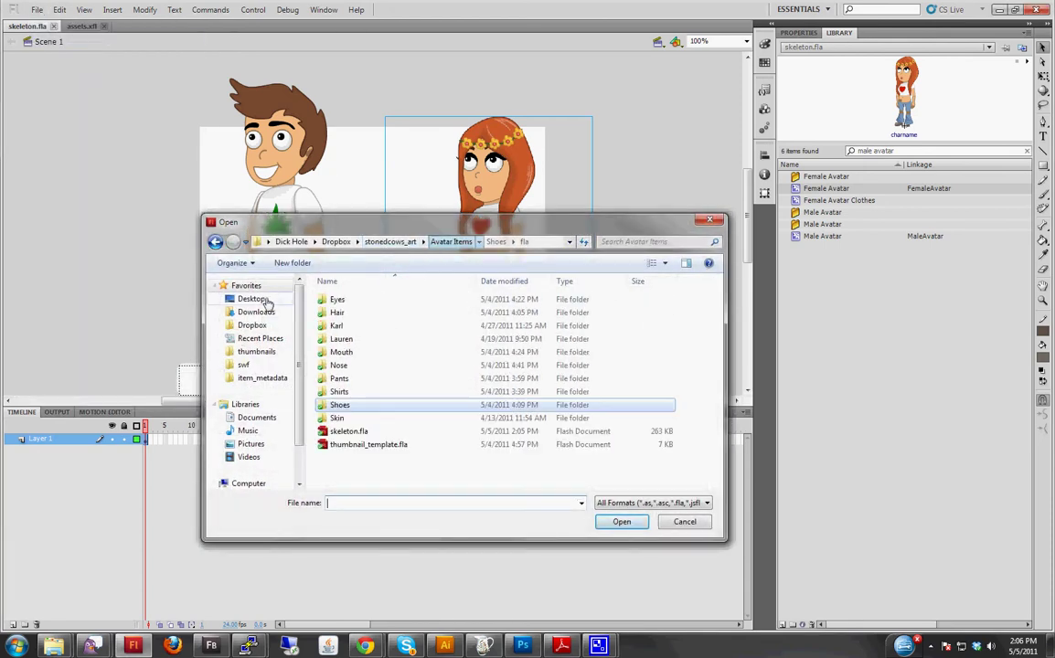
{"action": "double_click", "coordinate": [339, 405]}
{"action": "double_click", "coordinate": [336, 302]}
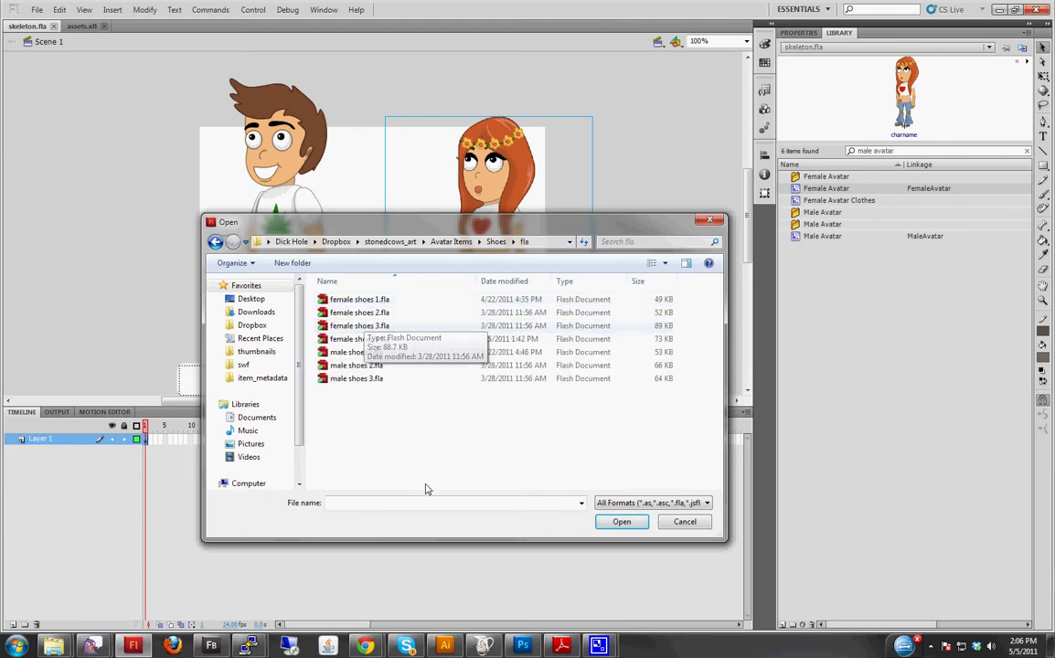
{"action": "double_click", "coordinate": [365, 300]}
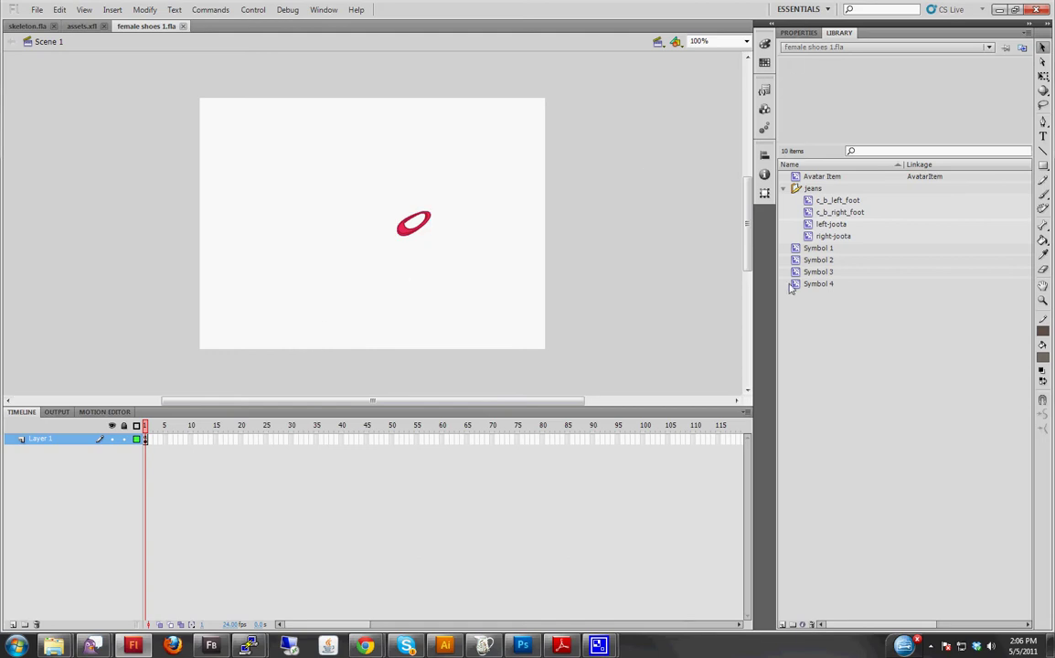
Edit the Avatar Item symbol with f_body3 hidden and a new empty layer added.
{"action": "left_click", "coordinate": [796, 178]}
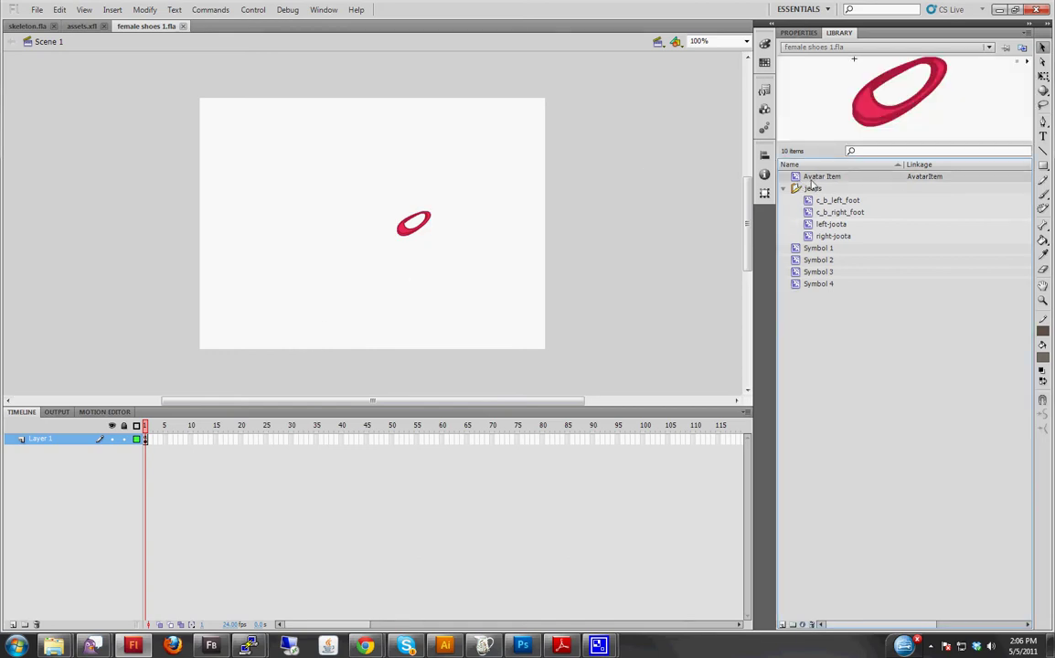
{"action": "double_click", "coordinate": [797, 178]}
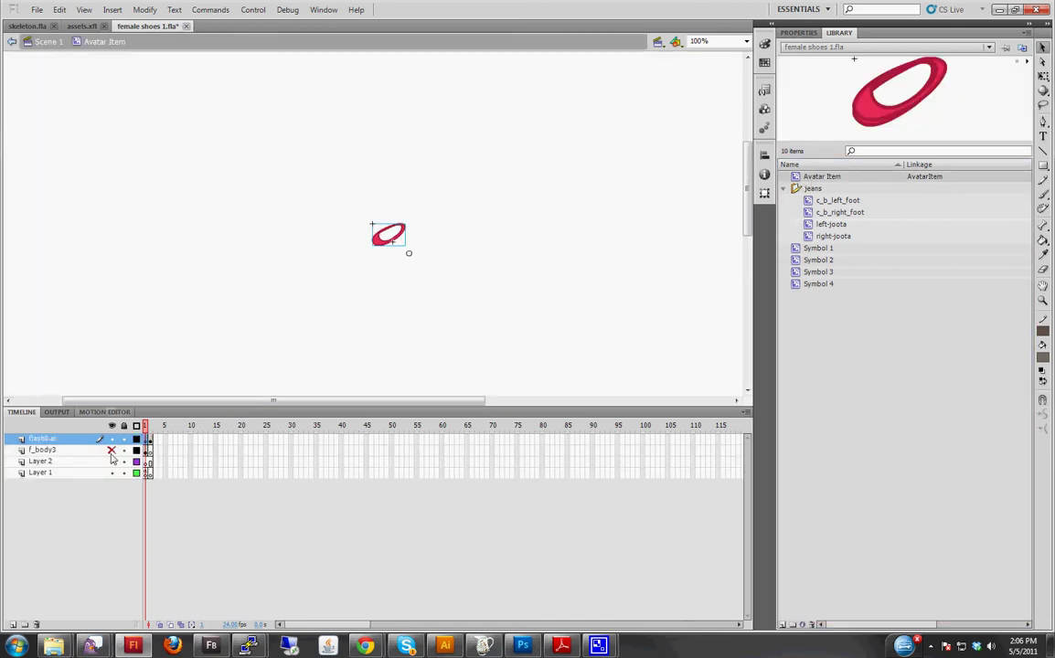
{"action": "left_click", "coordinate": [111, 451]}
{"action": "left_click", "coordinate": [16, 622]}
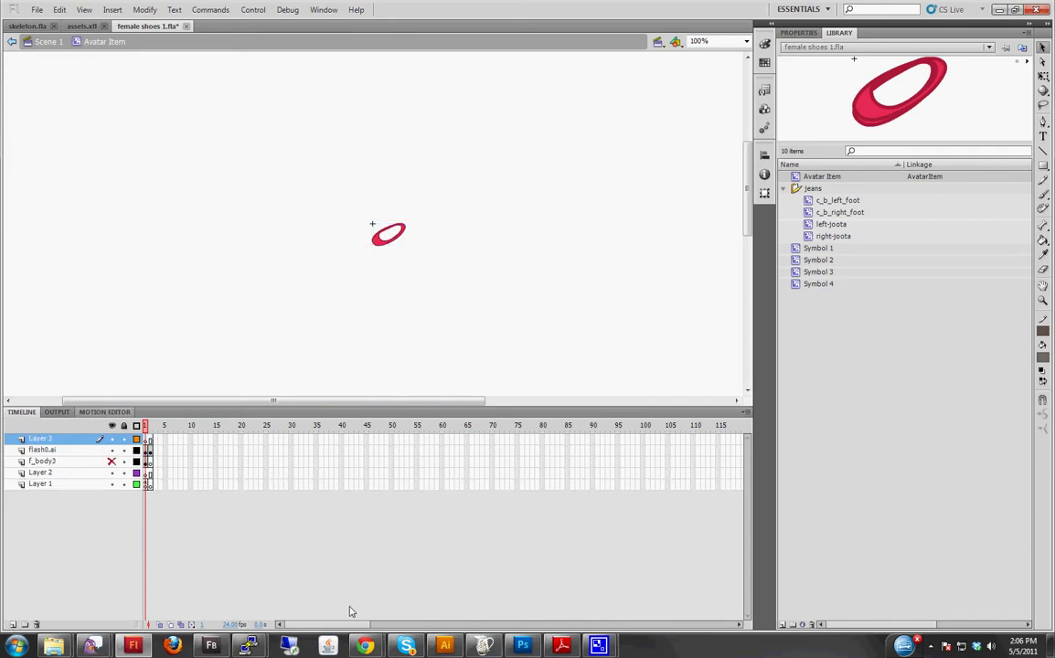
{"action": "key", "text": "alt+Tab"}
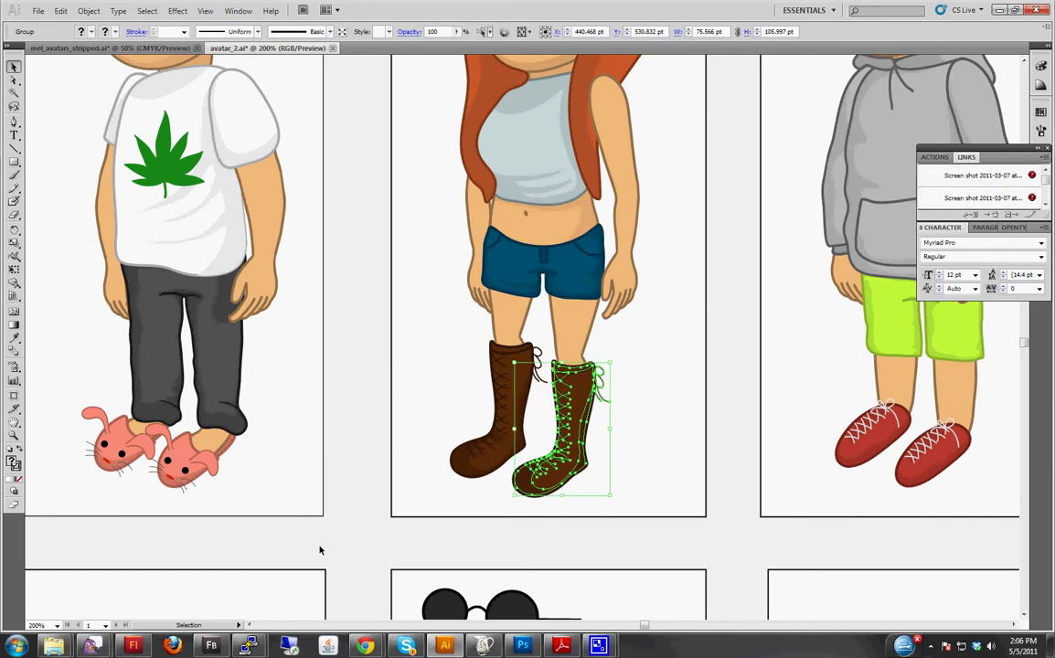
Select both brown lace-up boots in the Illustrator drawing and carry them back to Flash.
{"action": "left_click", "coordinate": [512, 405], "text": "shift"}
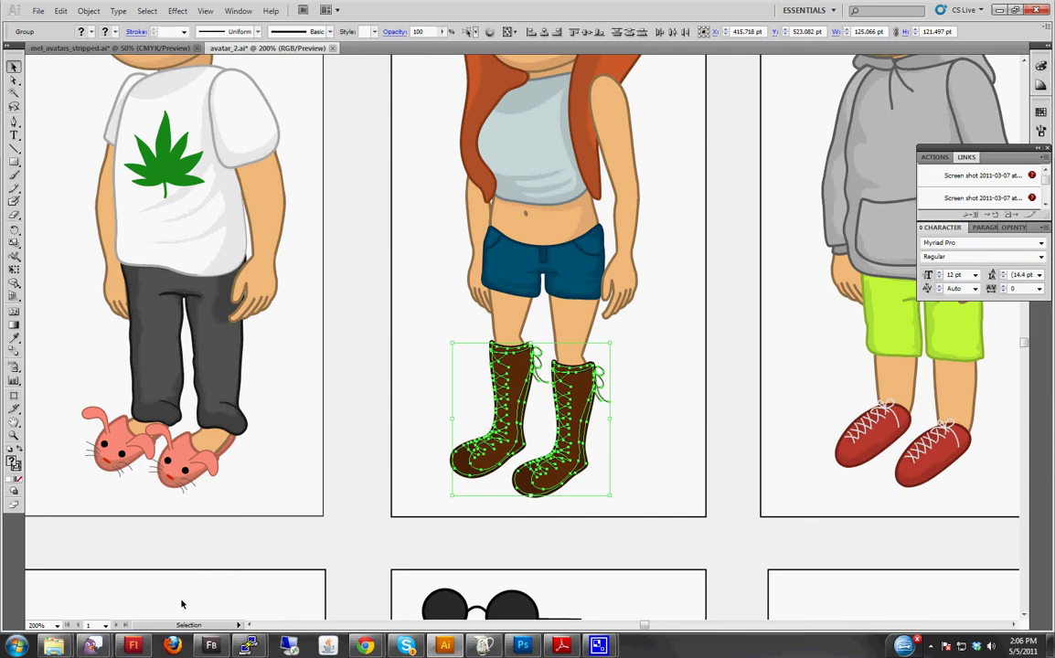
{"action": "key", "text": "alt+Tab"}
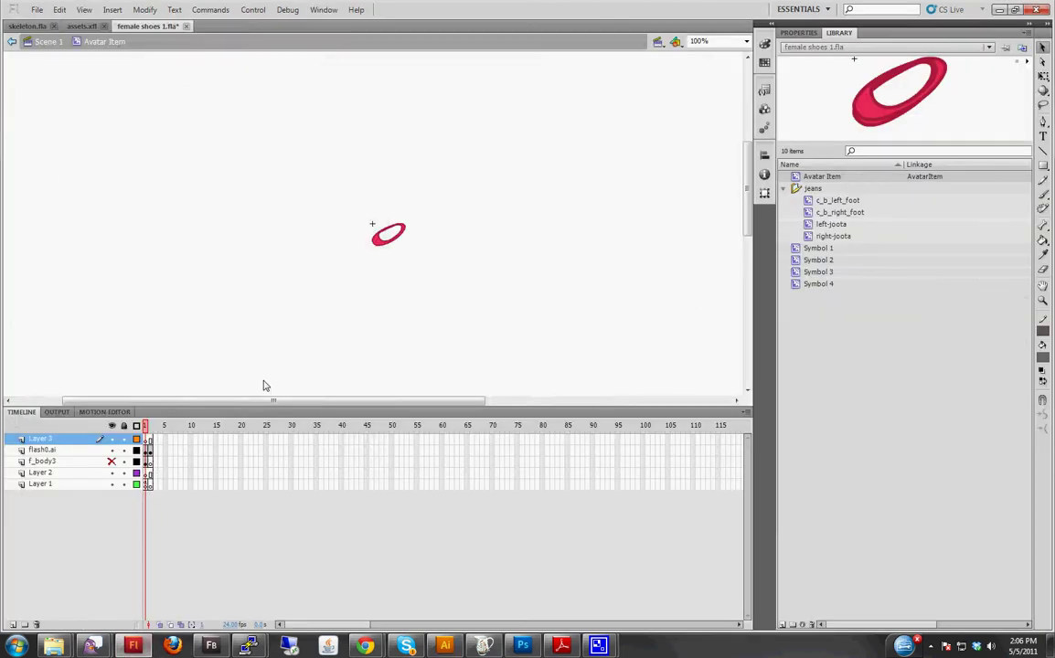
Paste the Illustrator boots into the Avatar Item as vector artwork and move them into place.
{"action": "key", "text": "ctrl+v"}
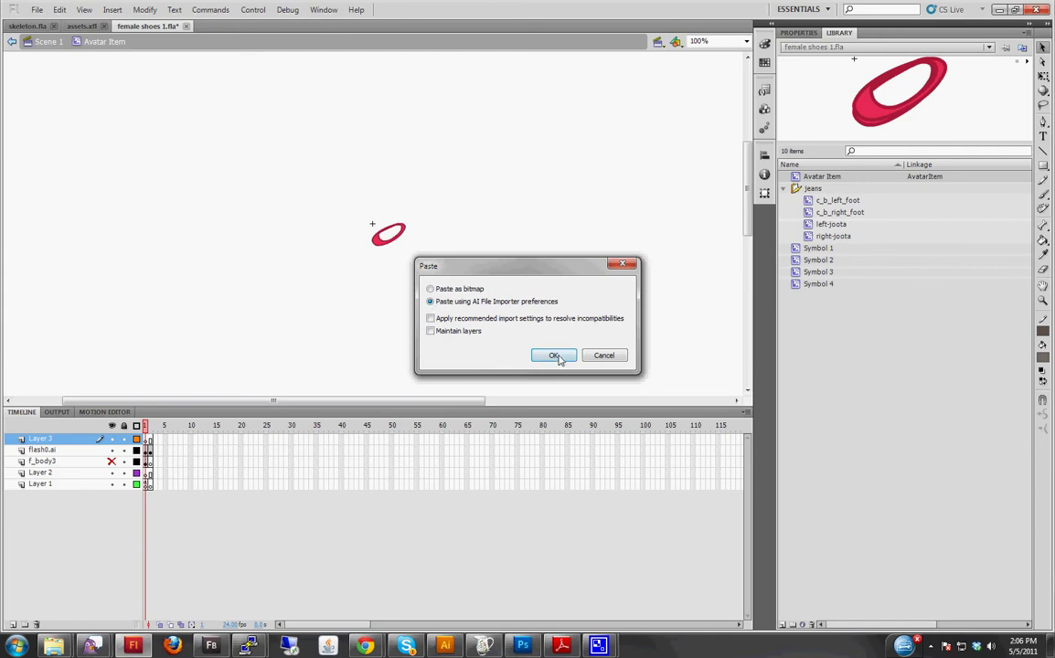
{"action": "left_click", "coordinate": [556, 356]}
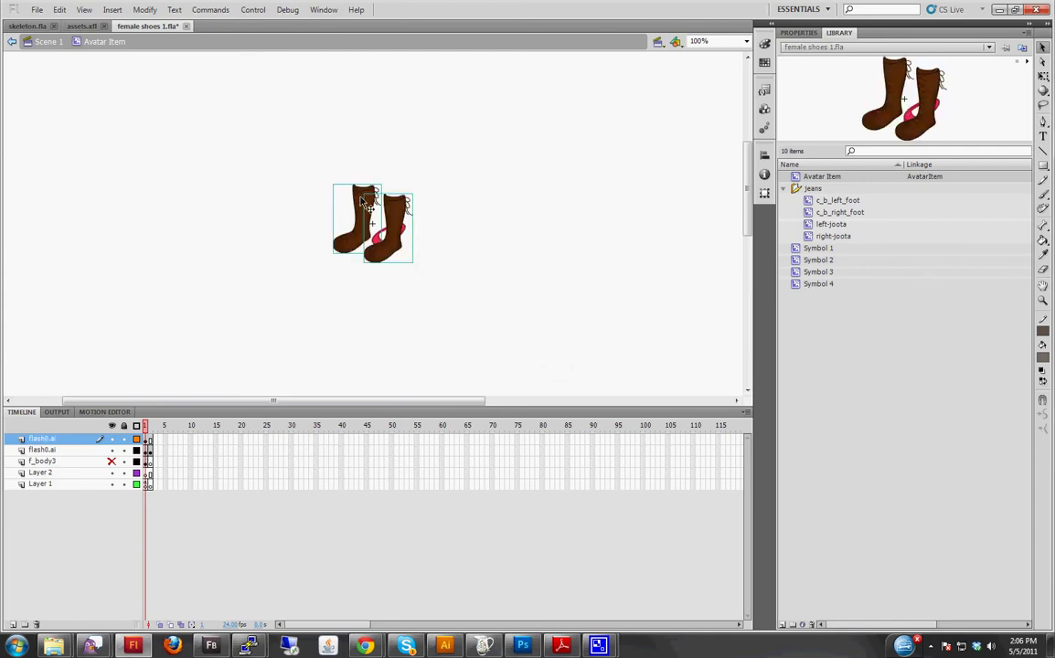
{"action": "mouse_move", "coordinate": [364, 202]}
{"action": "left_mouse_down"}
{"action": "mouse_move", "coordinate": [416, 242]}
{"action": "mouse_move", "coordinate": [478, 263]}
{"action": "left_mouse_up"}
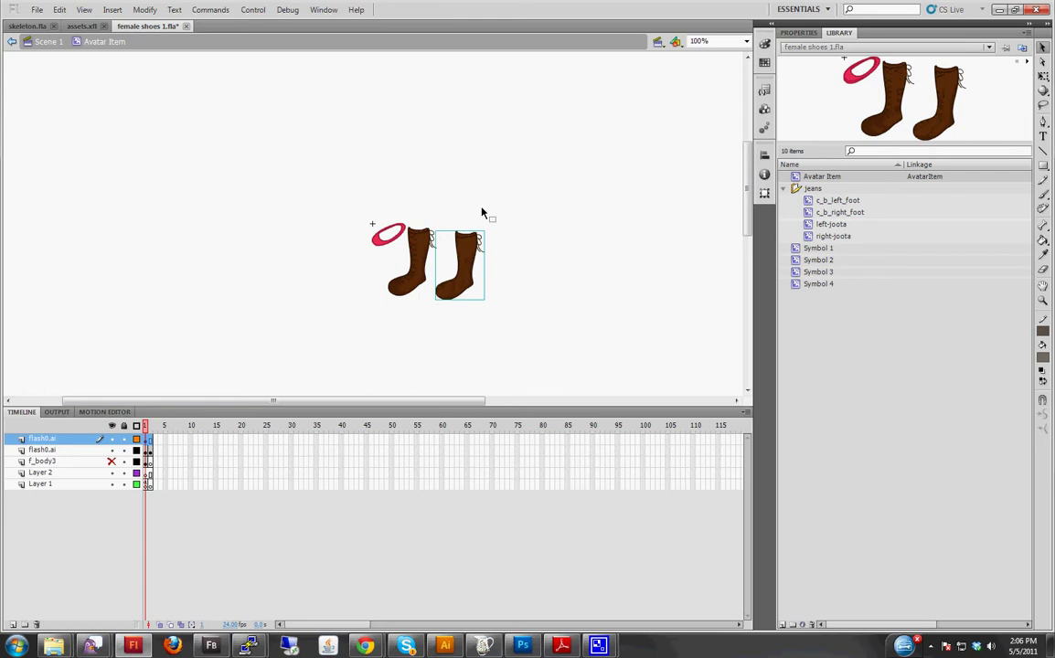
Delete the leftover duplicate layer and the f_body3 layer.
{"action": "left_click", "coordinate": [101, 449]}
{"action": "left_click", "coordinate": [101, 460], "text": "shift"}
{"action": "left_click", "coordinate": [37, 624]}
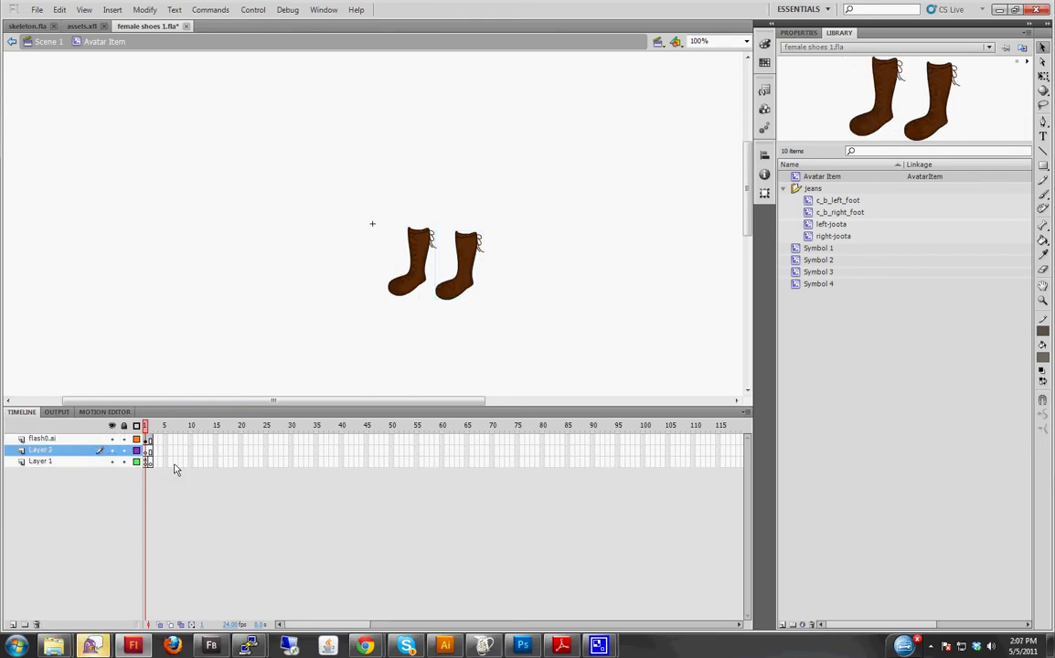
{"action": "left_click", "coordinate": [419, 285]}
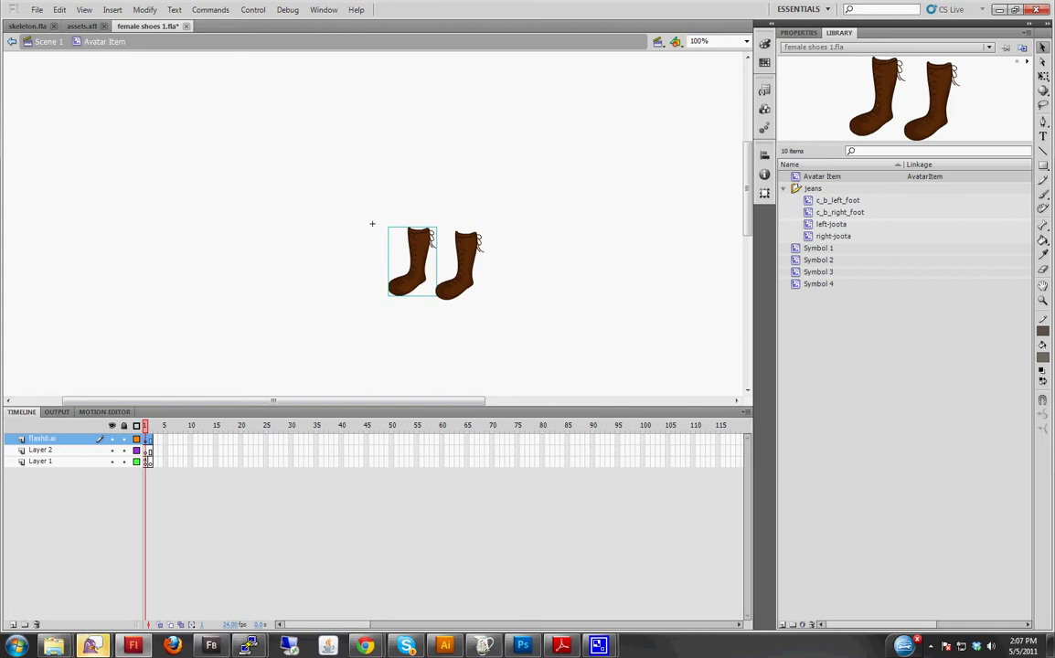
{"action": "left_click", "coordinate": [590, 249]}
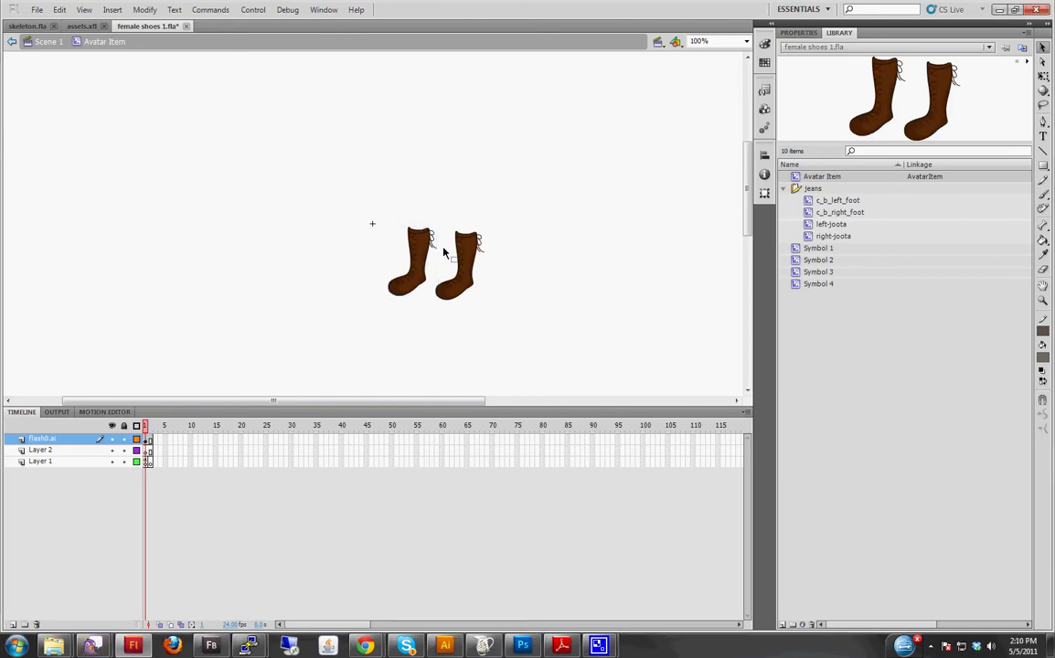
{"action": "mouse_move", "coordinate": [364, 646]}
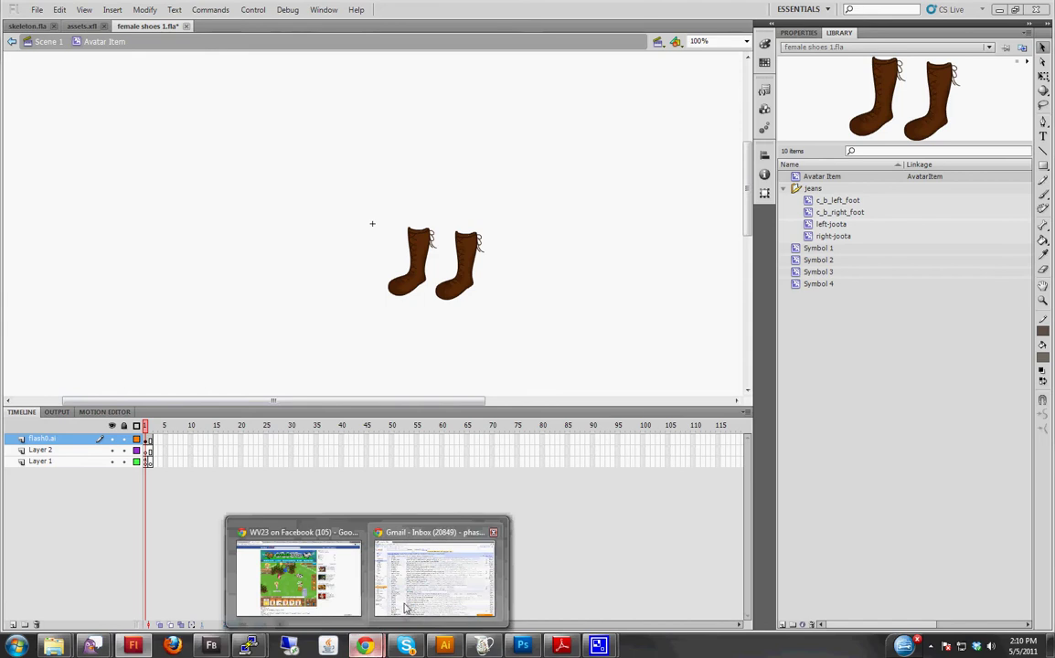
{"action": "left_click", "coordinate": [293, 583]}
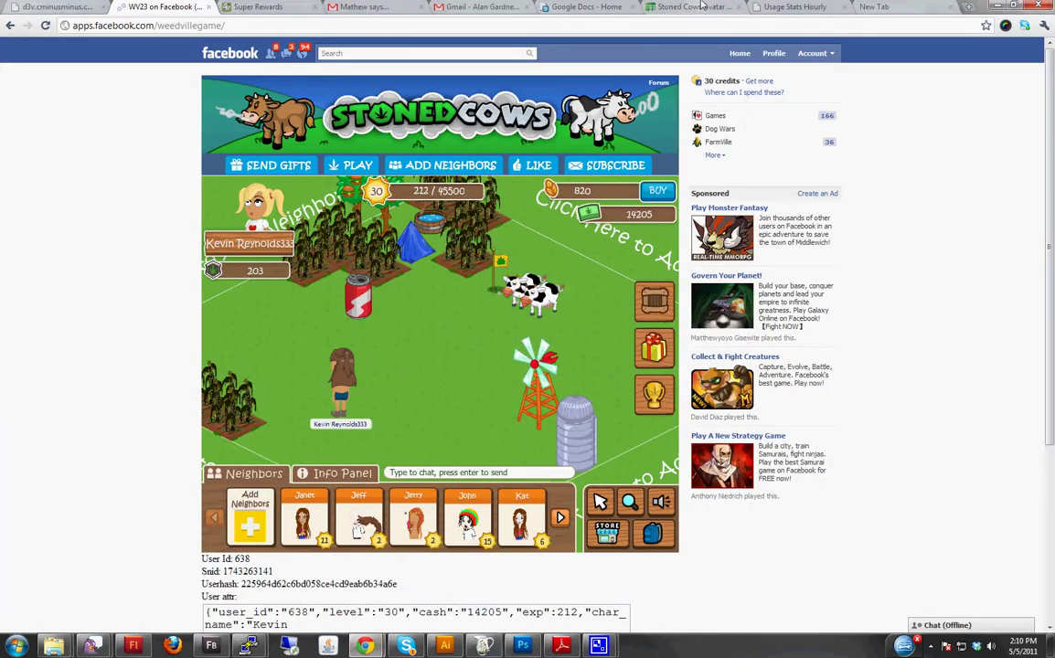
{"action": "left_click", "coordinate": [598, 10]}
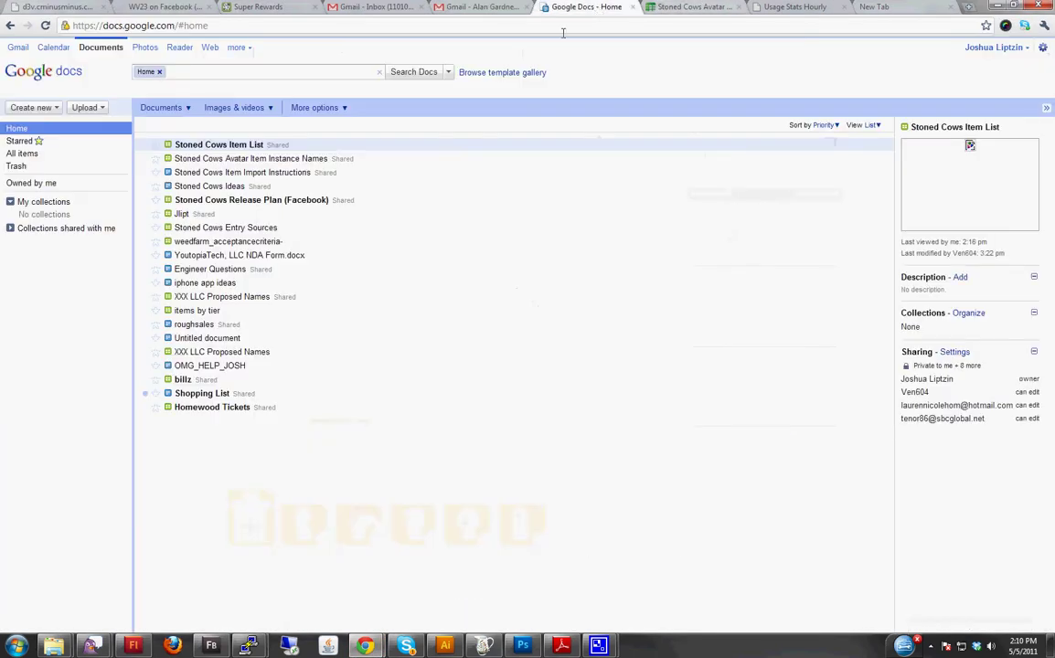
{"action": "left_click", "coordinate": [264, 161]}
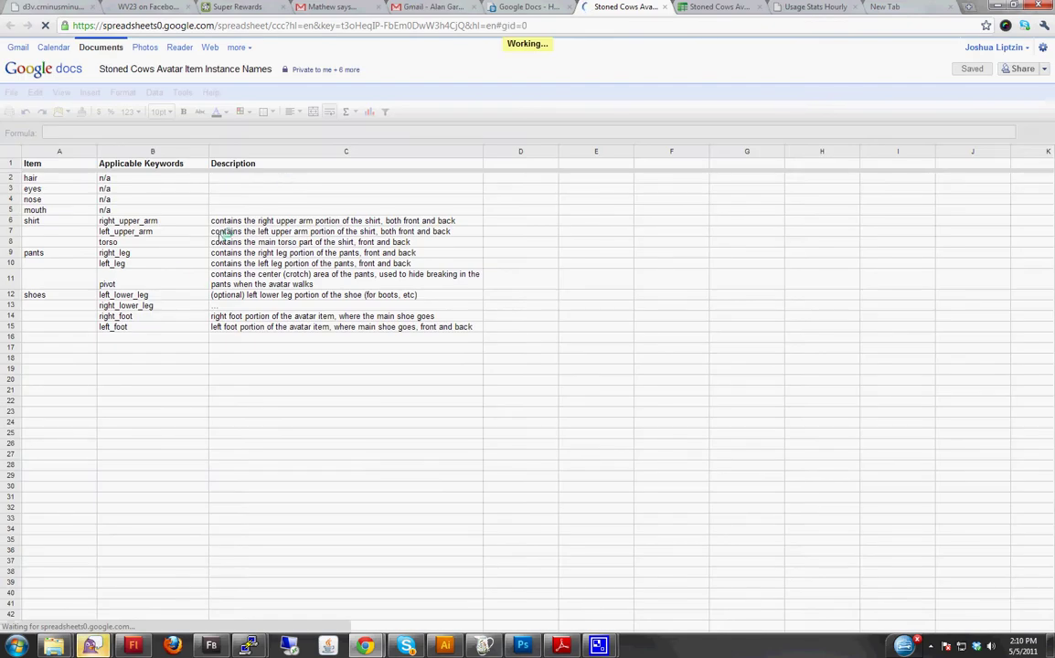
{"action": "left_click", "coordinate": [149, 316]}
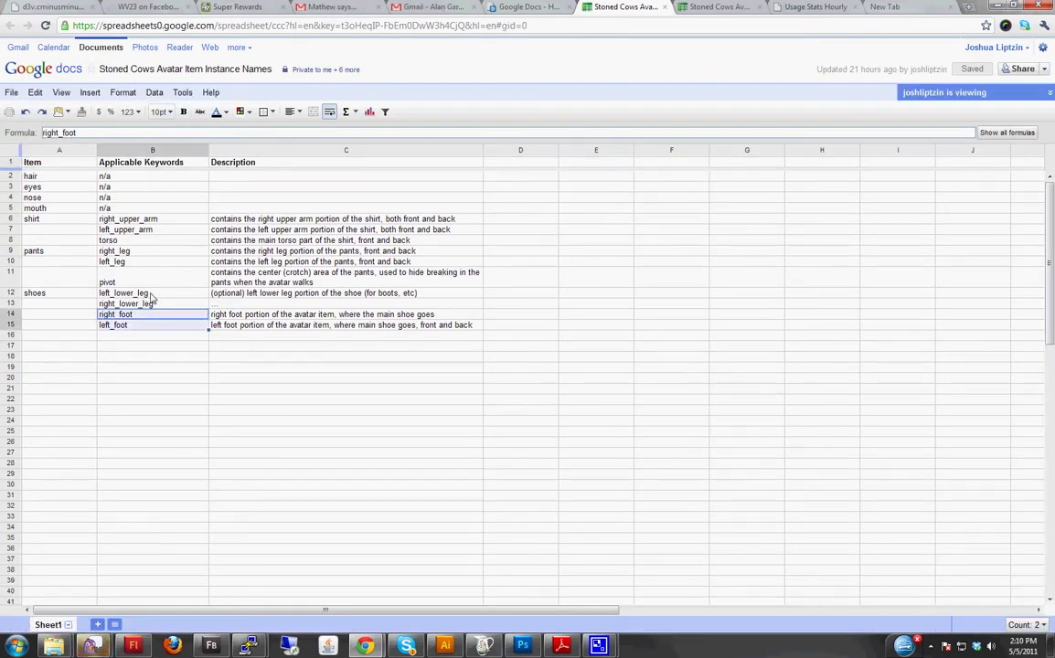
{"action": "left_click", "coordinate": [151, 293]}
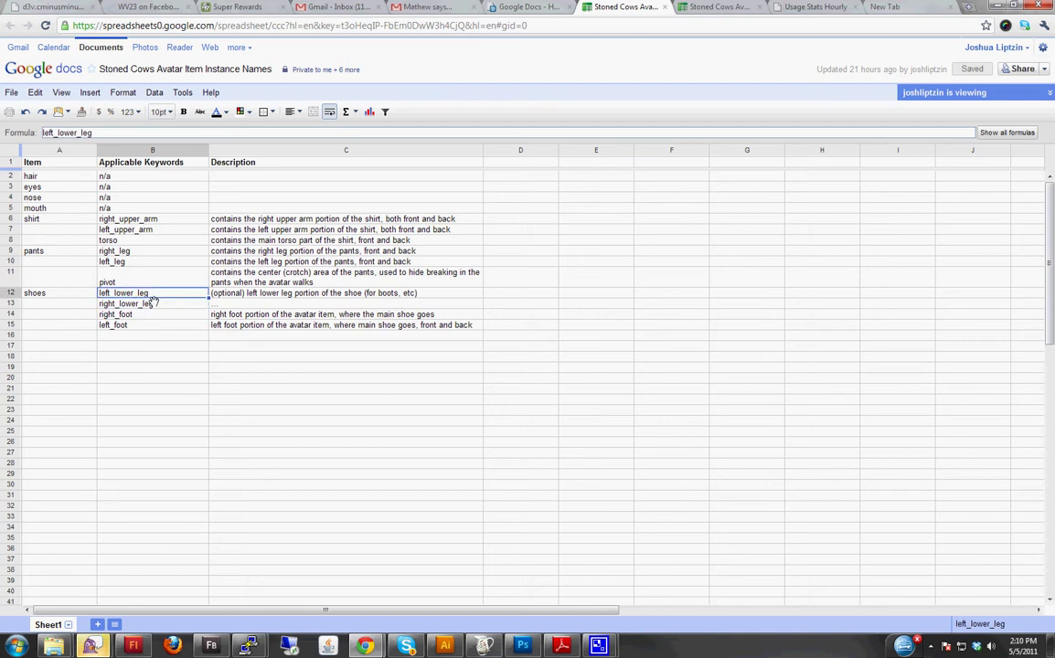
{"action": "left_click", "coordinate": [155, 305]}
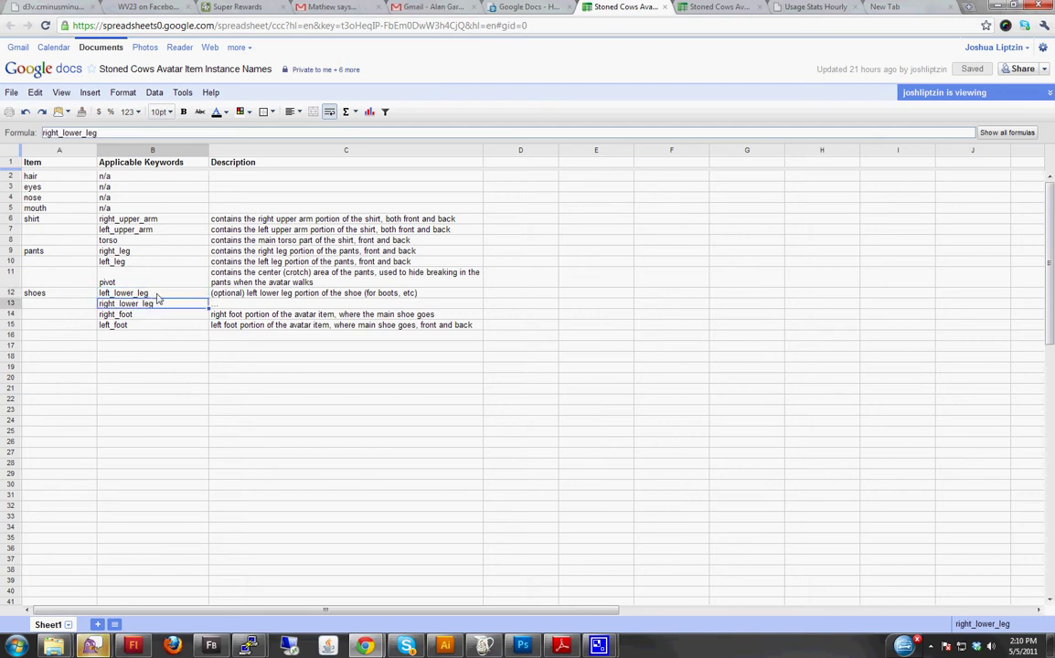
{"action": "key", "text": "Up"}
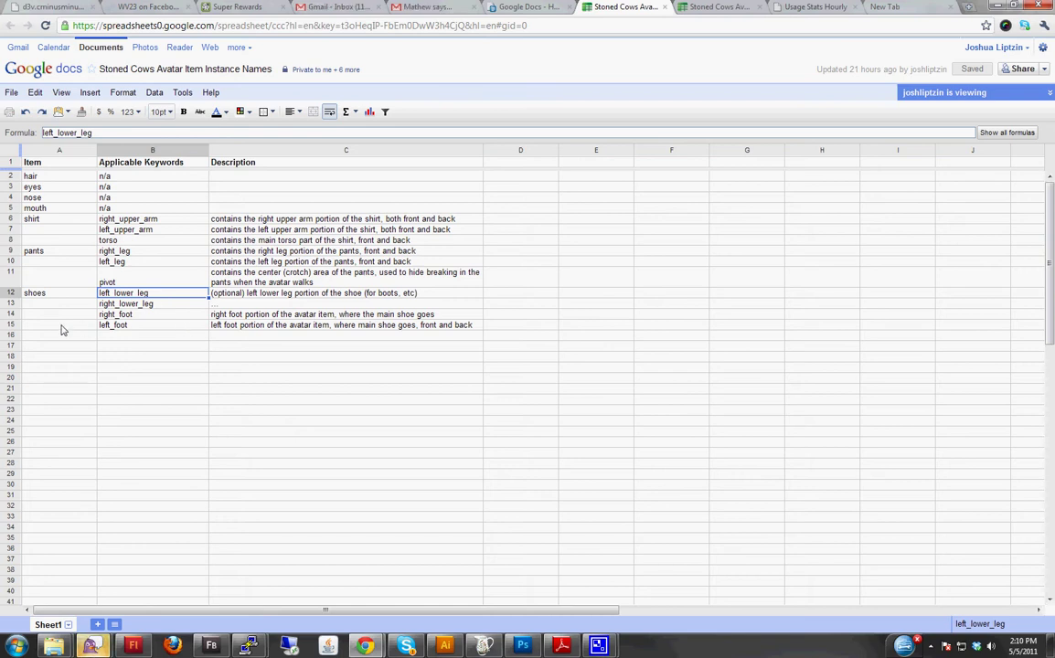
{"action": "left_click", "coordinate": [110, 278]}
{"action": "left_click", "coordinate": [122, 301]}
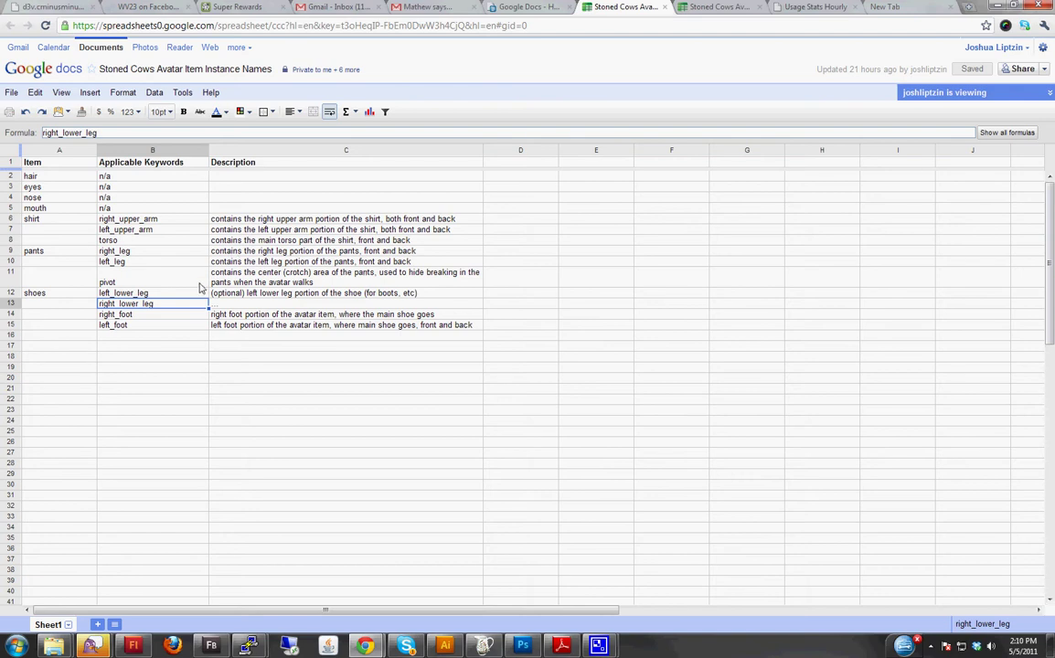
{"action": "left_click", "coordinate": [142, 314]}
{"action": "left_click", "coordinate": [142, 293]}
{"action": "left_click", "coordinate": [143, 315]}
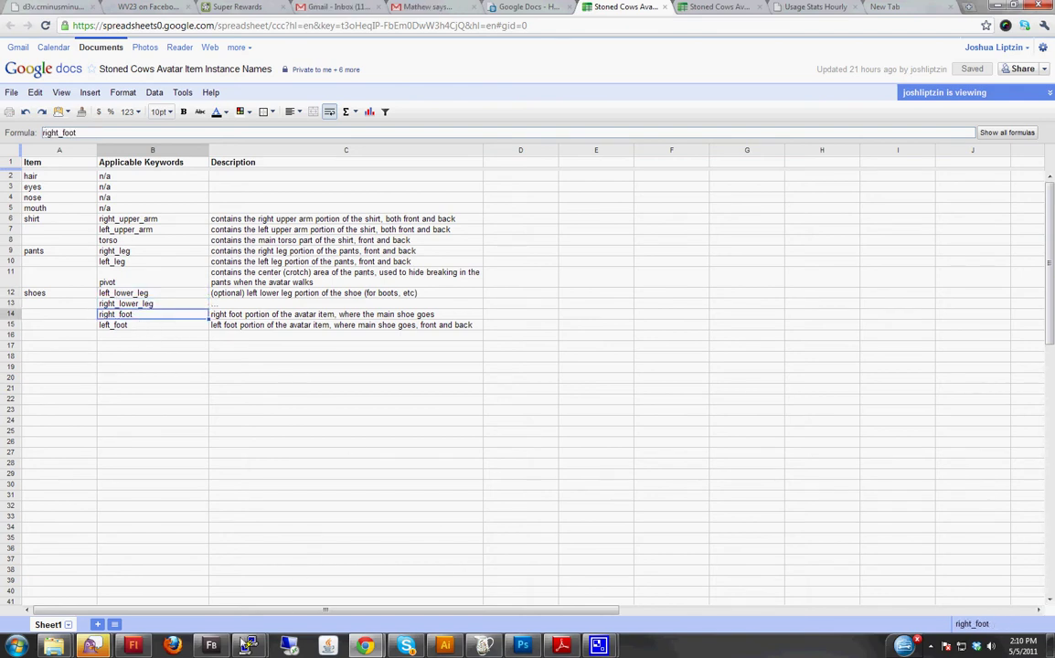
{"action": "left_click", "coordinate": [132, 646]}
Convert the left boot to a movie clip symbol with instance name right_foot.
{"action": "left_click", "coordinate": [409, 287]}
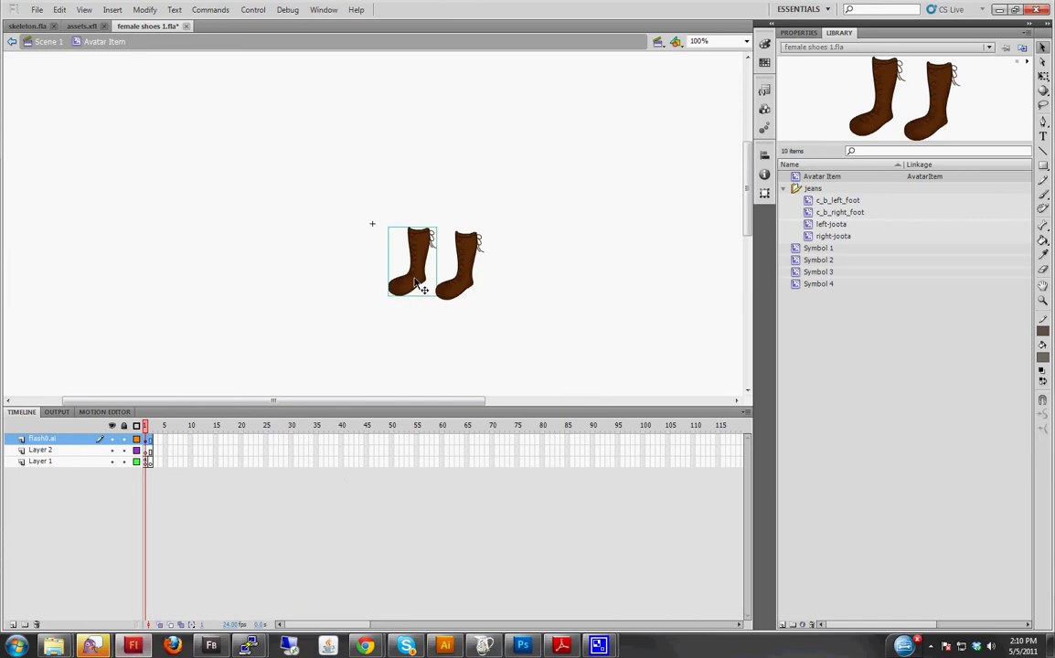
{"action": "right_click", "coordinate": [422, 260]}
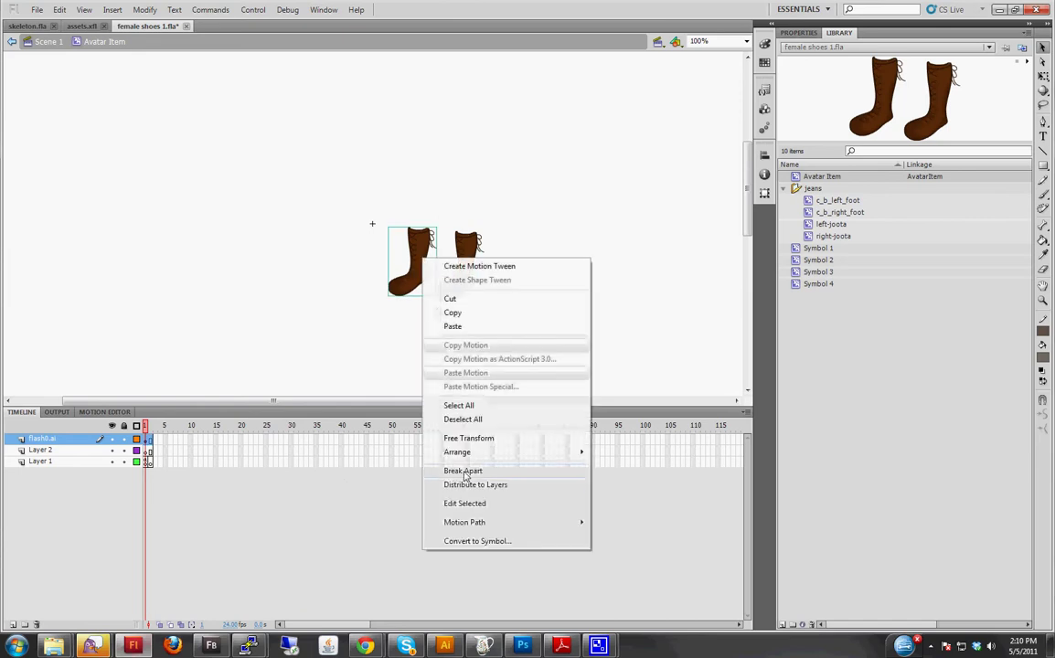
{"action": "left_click", "coordinate": [472, 541]}
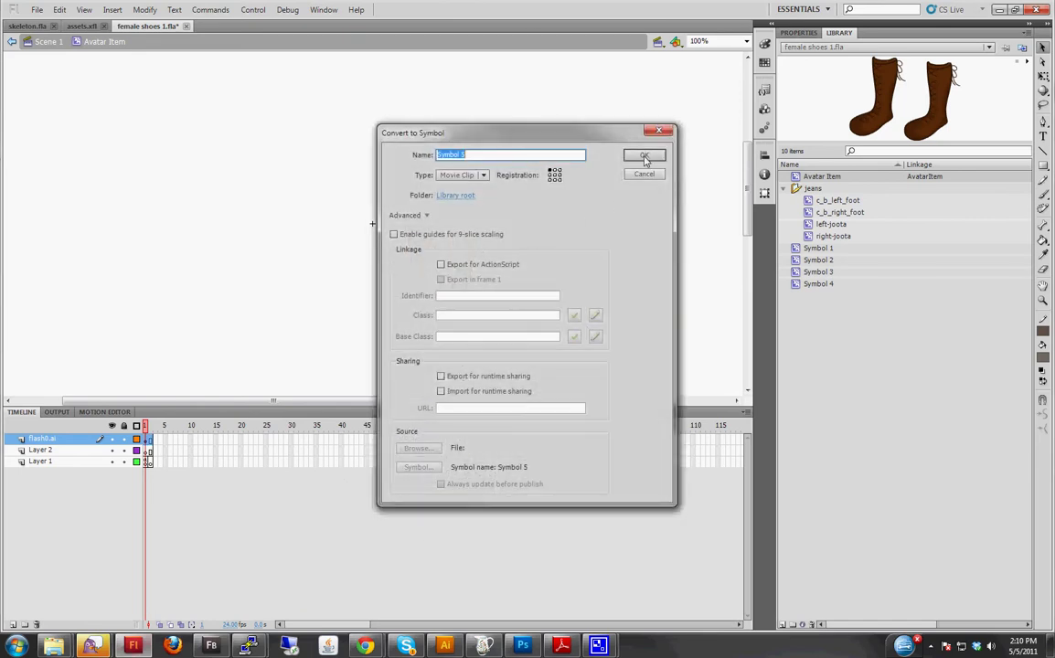
{"action": "left_click", "coordinate": [571, 155]}
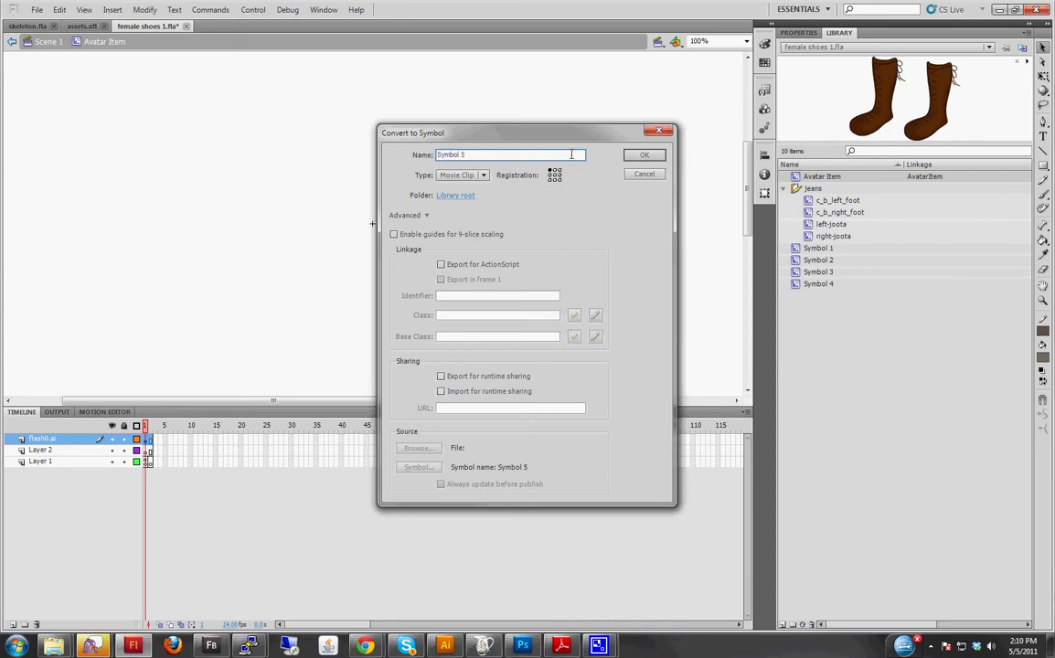
{"action": "type", "text": "342"}
{"action": "left_click", "coordinate": [639, 156]}
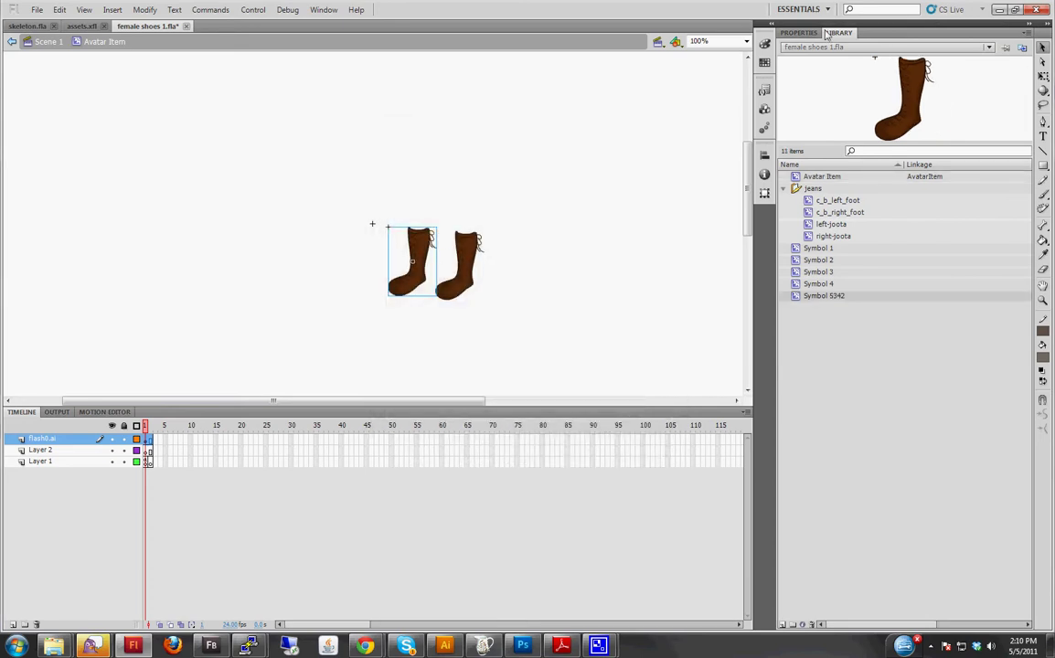
{"action": "left_click", "coordinate": [798, 32]}
{"action": "type", "text": "right_f"}
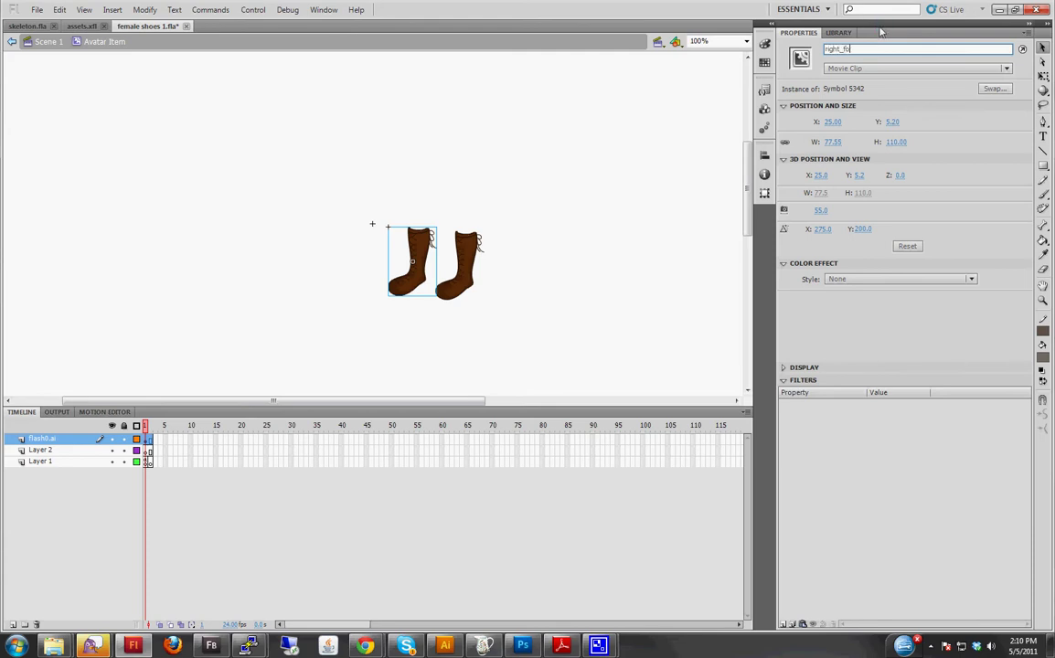
{"action": "type", "text": "ot"}
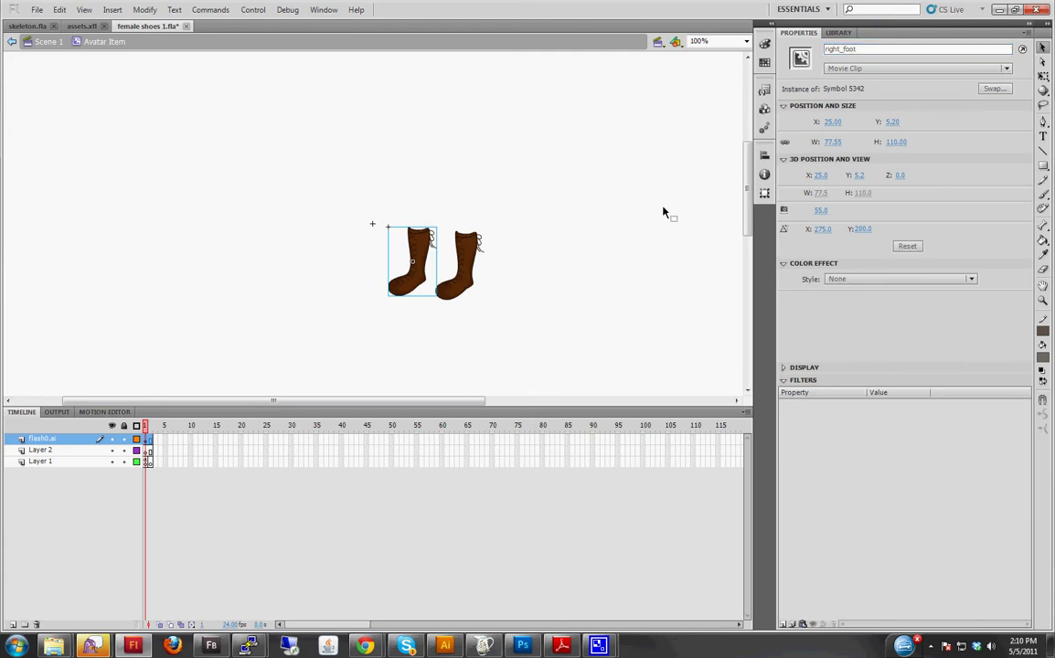
Convert the right boot to a movie clip symbol with instance name left_foot.
{"action": "right_click", "coordinate": [471, 256]}
{"action": "left_click", "coordinate": [525, 536]}
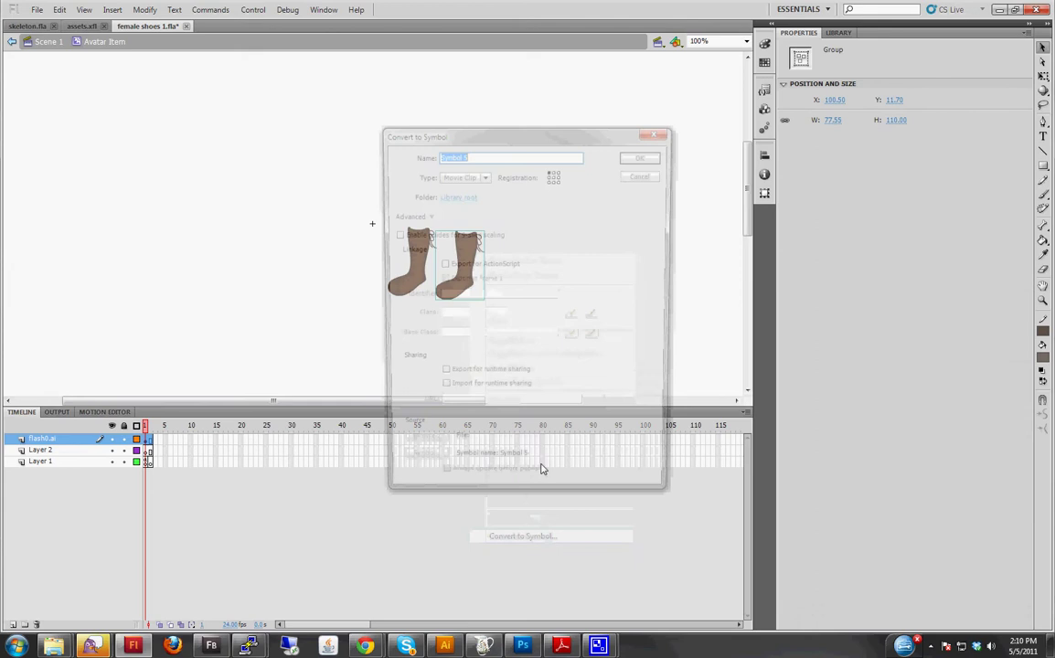
{"action": "type", "text": "232"}
{"action": "left_click", "coordinate": [644, 155]}
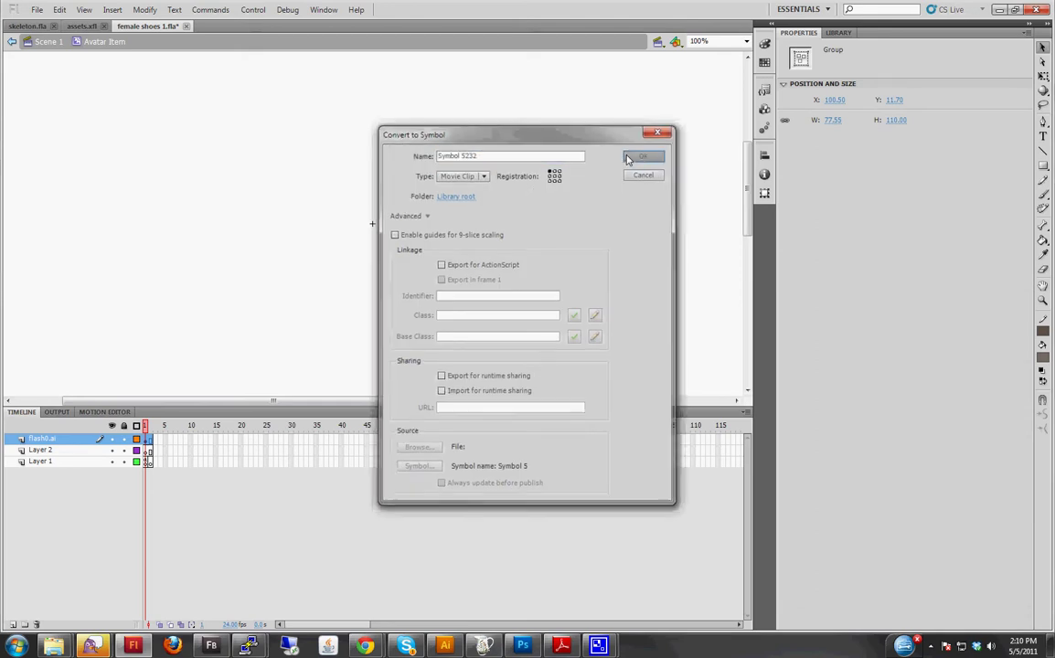
{"action": "left_click", "coordinate": [861, 50]}
{"action": "type", "text": "left_foot"}
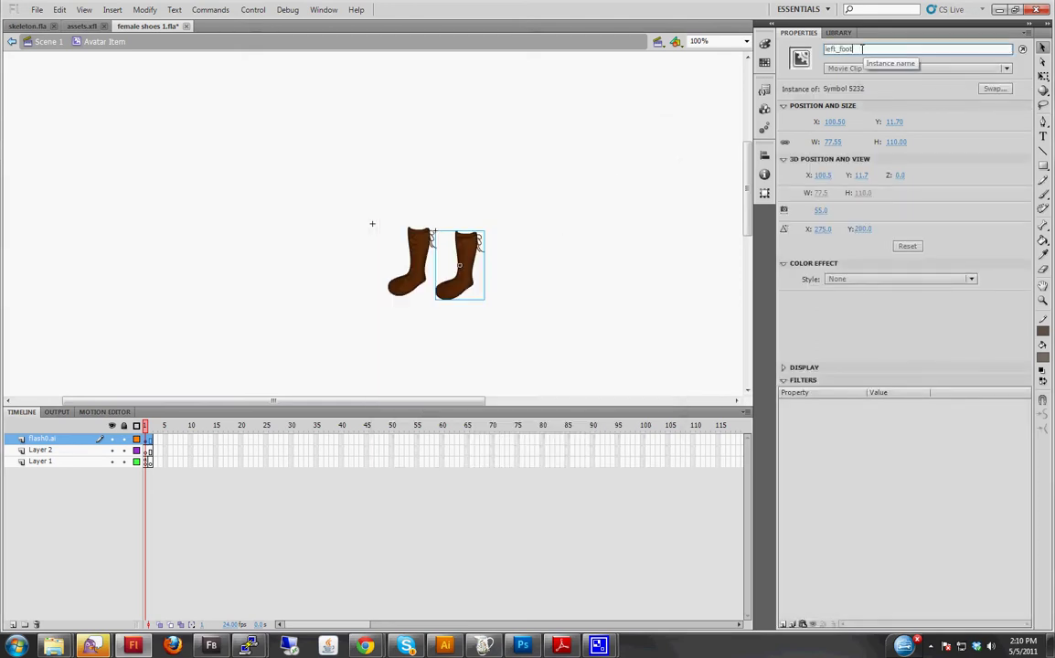
{"action": "key", "text": "Return"}
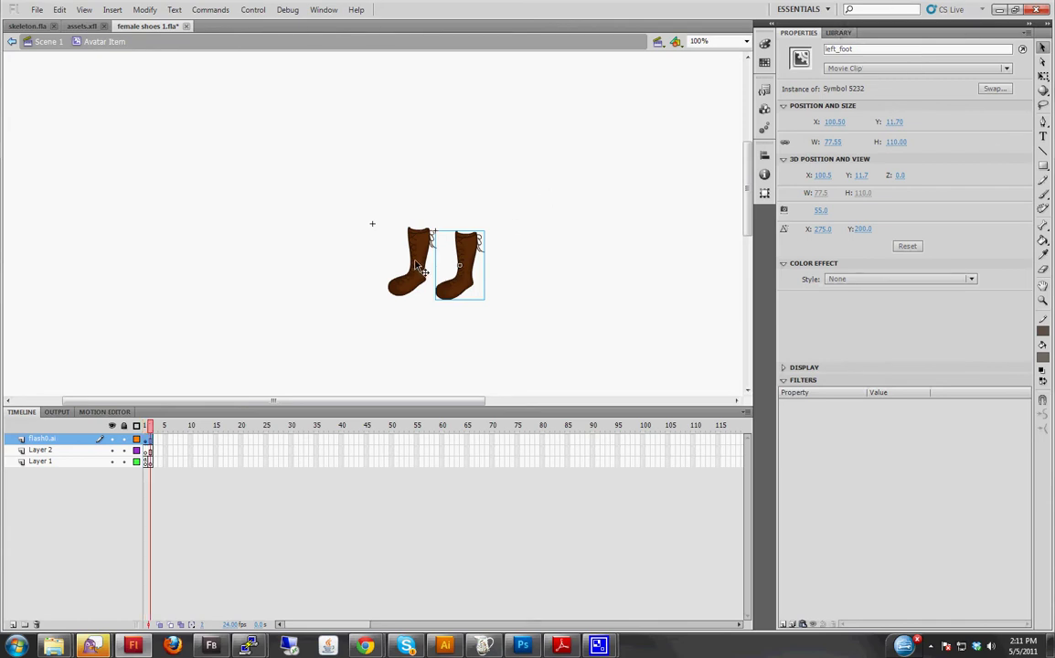
{"action": "left_click", "coordinate": [415, 262]}
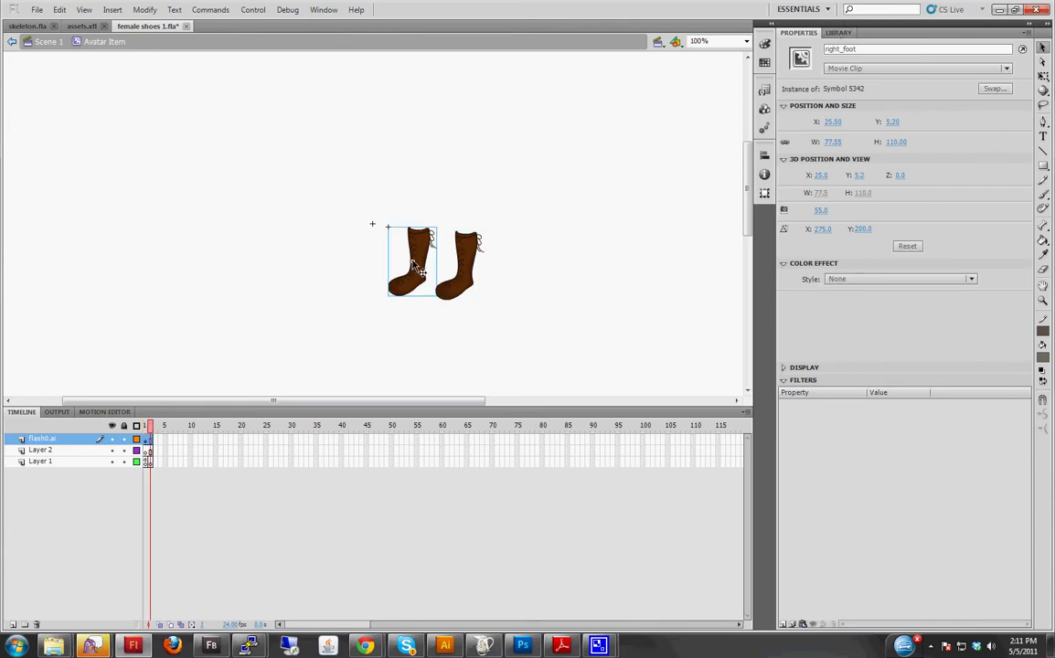
In skeleton.fla, drill into the female avatar's right shoe graphic.
{"action": "left_click", "coordinate": [27, 25]}
{"action": "double_click", "coordinate": [515, 286]}
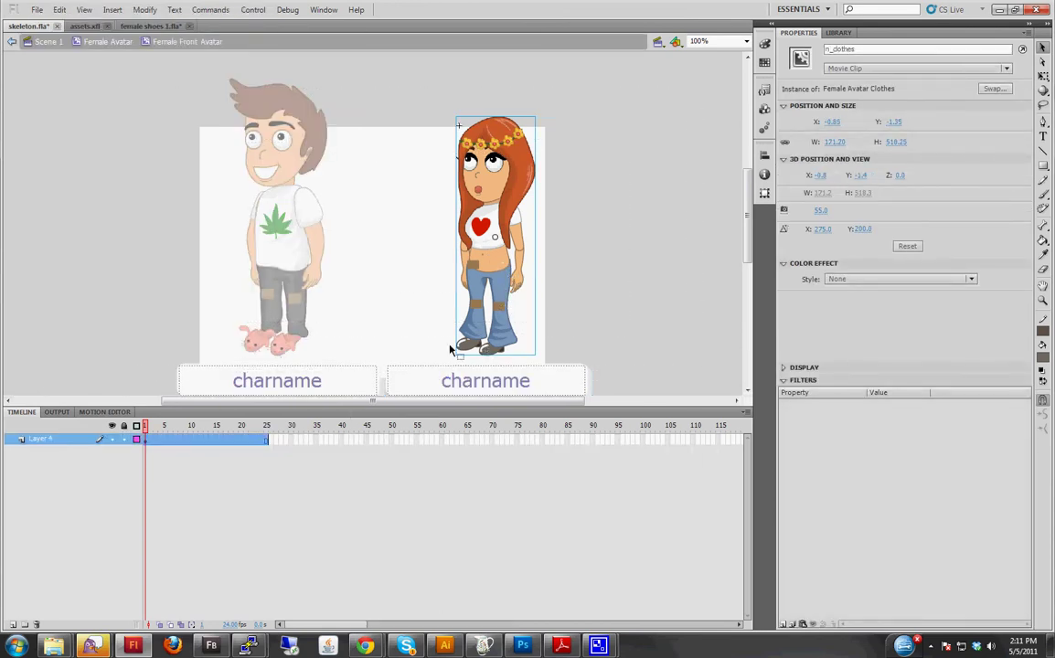
{"action": "double_click", "coordinate": [476, 313]}
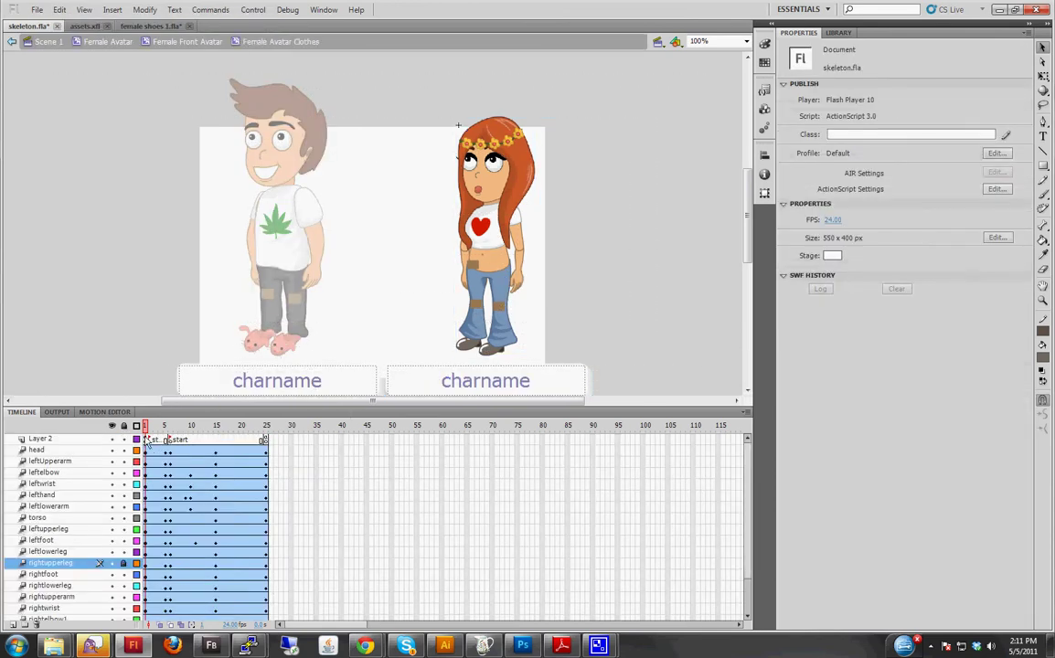
{"action": "left_click", "coordinate": [480, 347]}
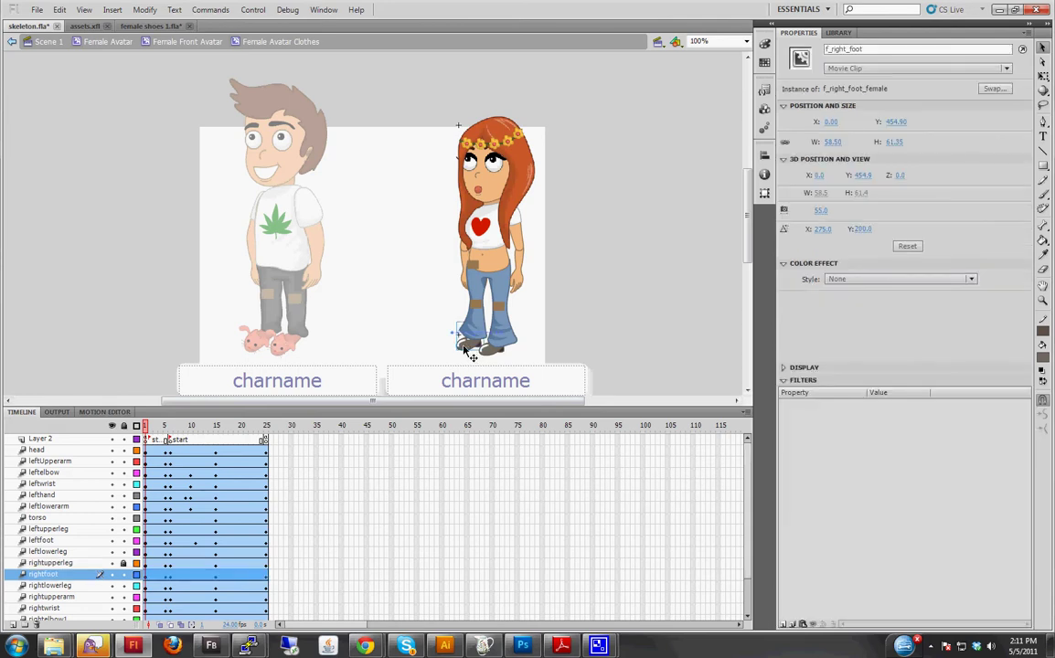
{"action": "double_click", "coordinate": [468, 353]}
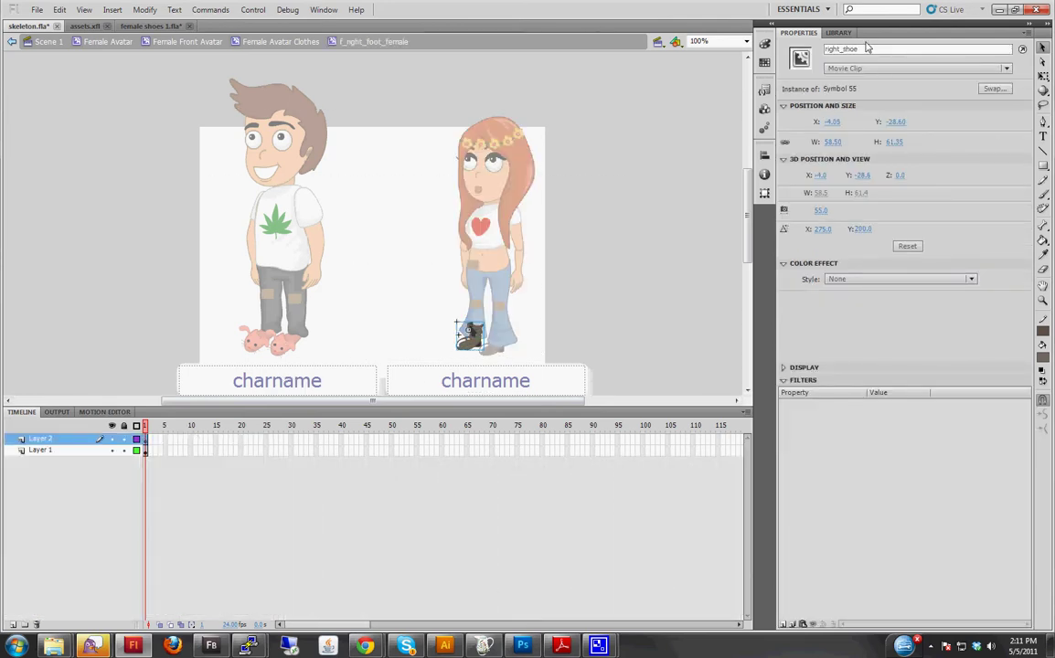
{"action": "double_click", "coordinate": [470, 347]}
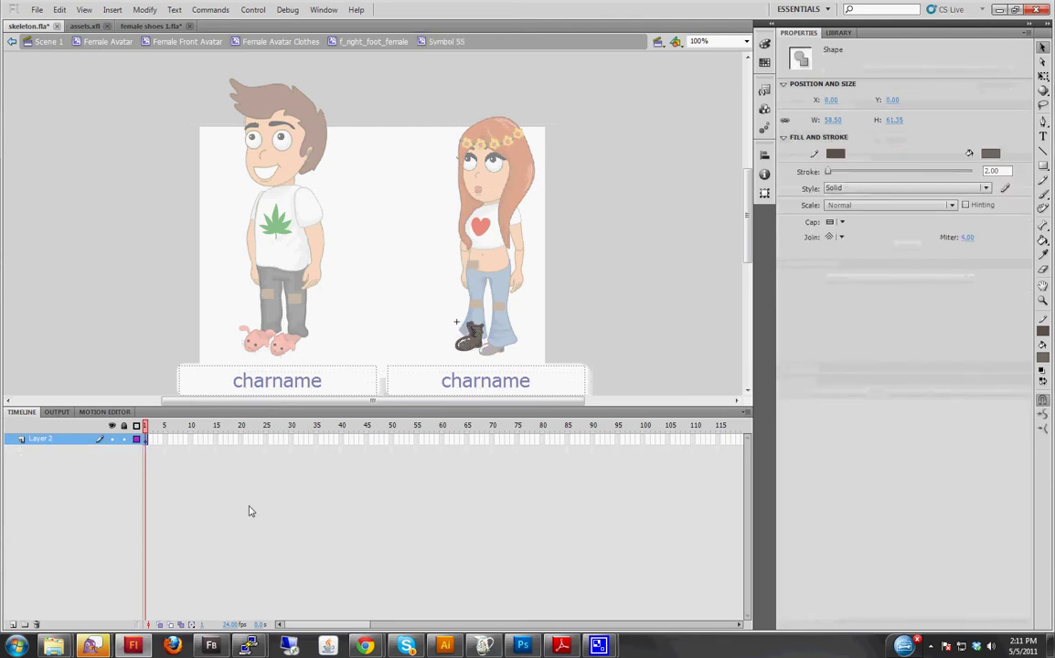
Paste the brown boot onto a new layer inside the right shoe graphic.
{"action": "left_click", "coordinate": [13, 624]}
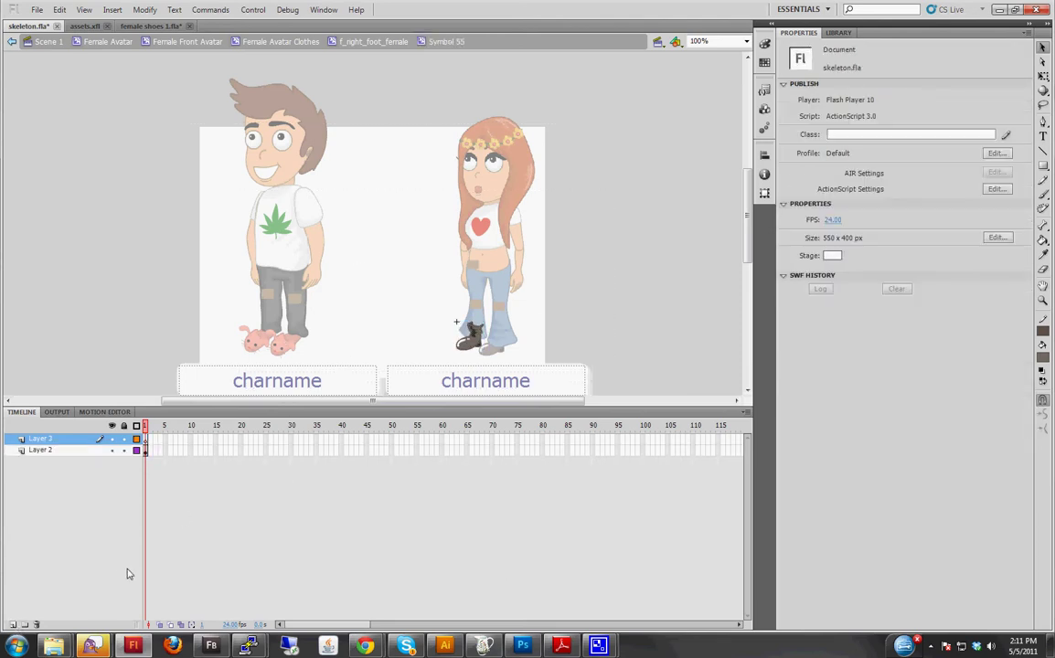
{"action": "key", "text": "ctrl+v"}
{"action": "key", "text": "ctrl+equal"}
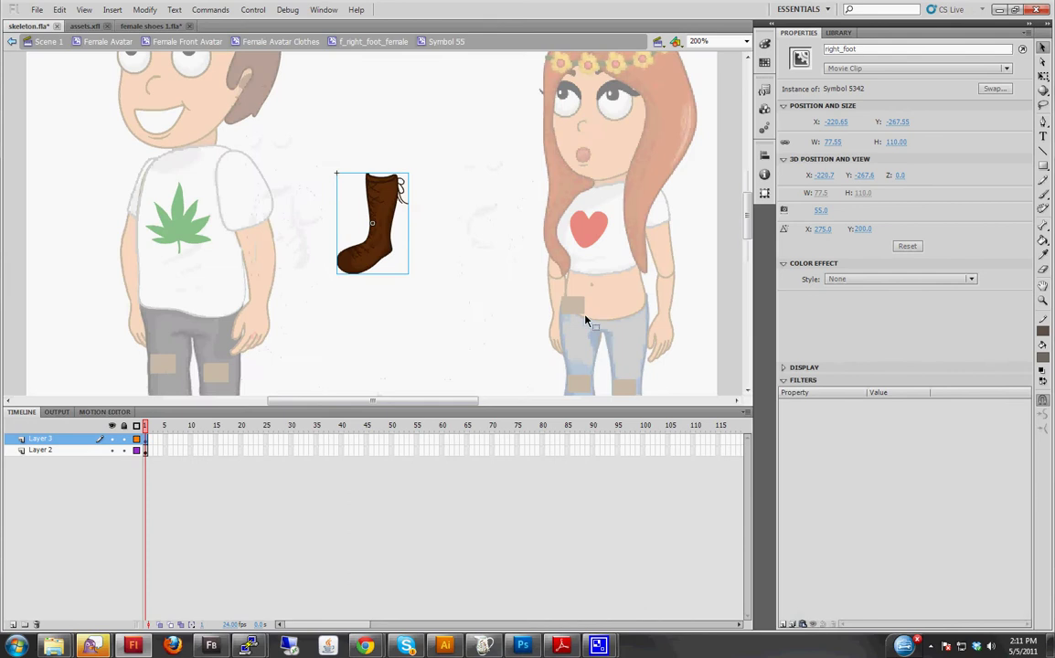
{"action": "scroll", "coordinate": [526, 283], "scroll_direction": "down", "scroll_amount": 5}
{"action": "left_click_drag", "start_coordinate": [437, 402], "coordinate": [464, 403]}
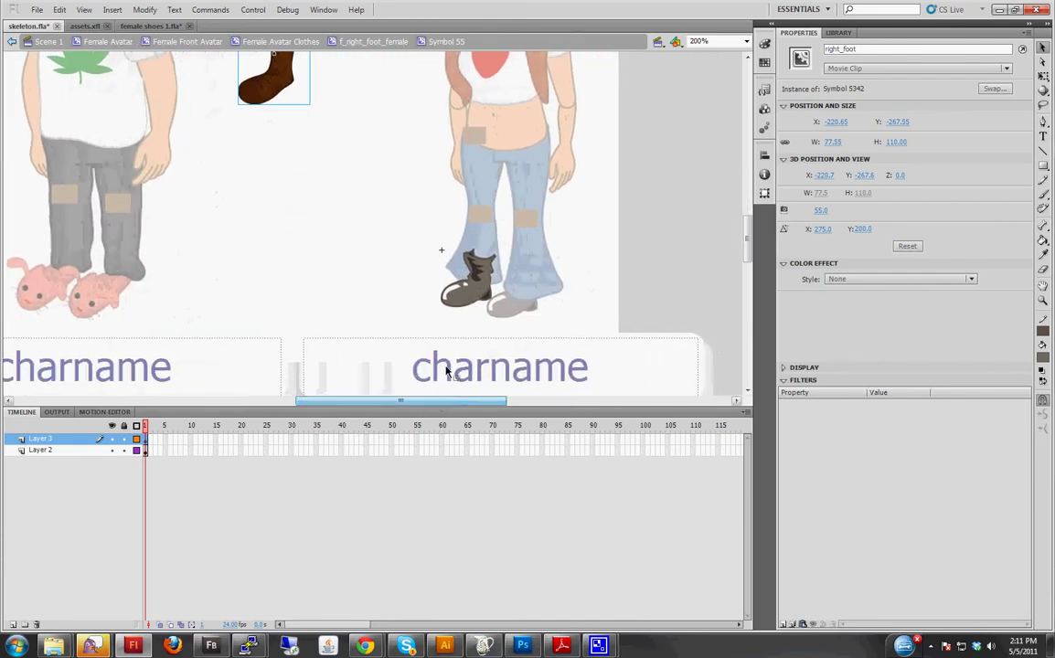
{"action": "scroll", "coordinate": [439, 369], "scroll_direction": "up", "scroll_amount": 2}
{"action": "left_click_drag", "start_coordinate": [257, 85], "coordinate": [319, 108]}
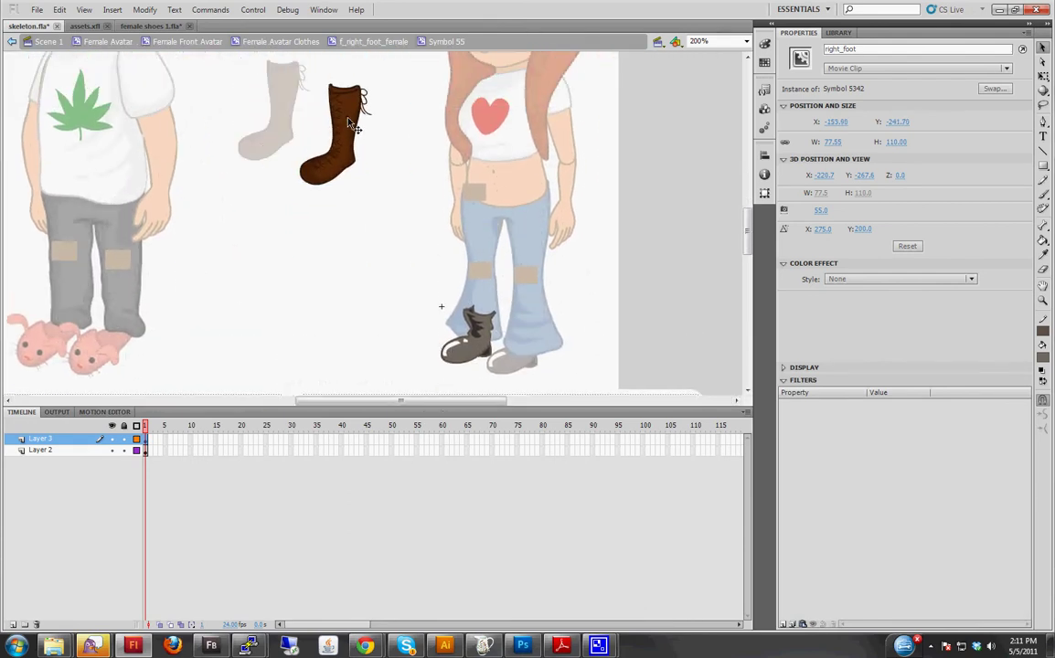
Delete the old grey shoe layer and place the brown boot on the right leg.
{"action": "left_click", "coordinate": [91, 451]}
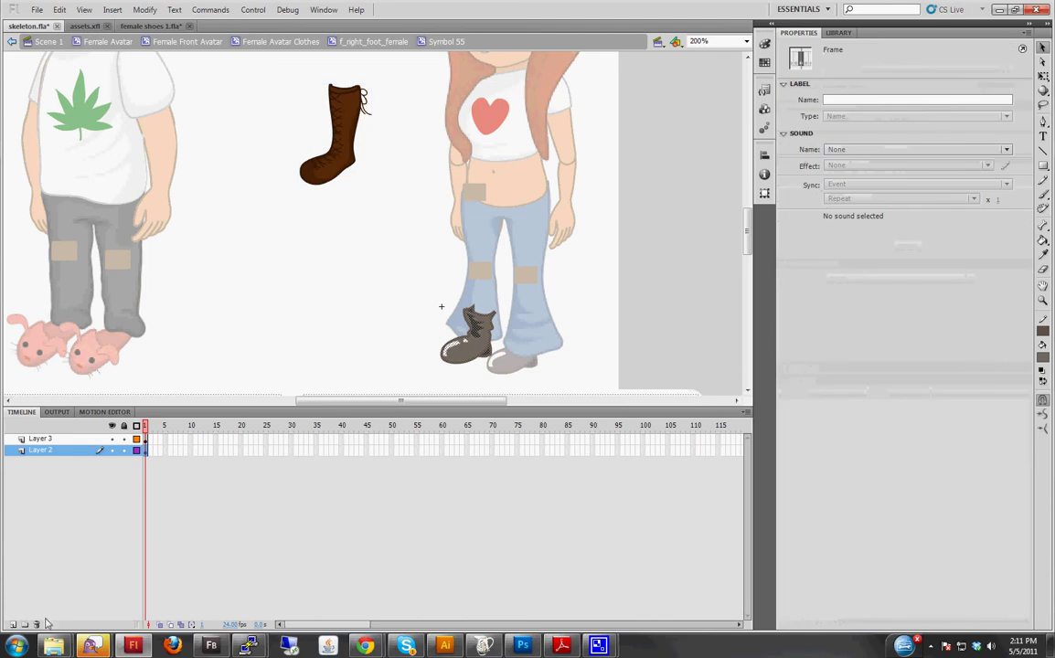
{"action": "left_click", "coordinate": [37, 625]}
{"action": "left_click_drag", "start_coordinate": [345, 133], "coordinate": [487, 309]}
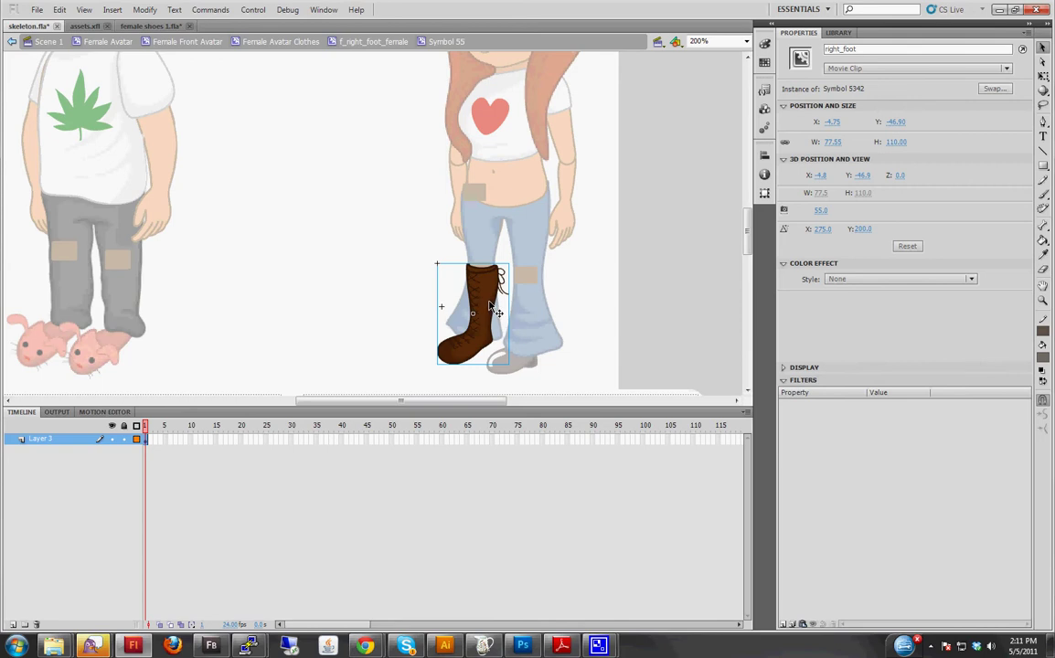
{"action": "left_click", "coordinate": [629, 299]}
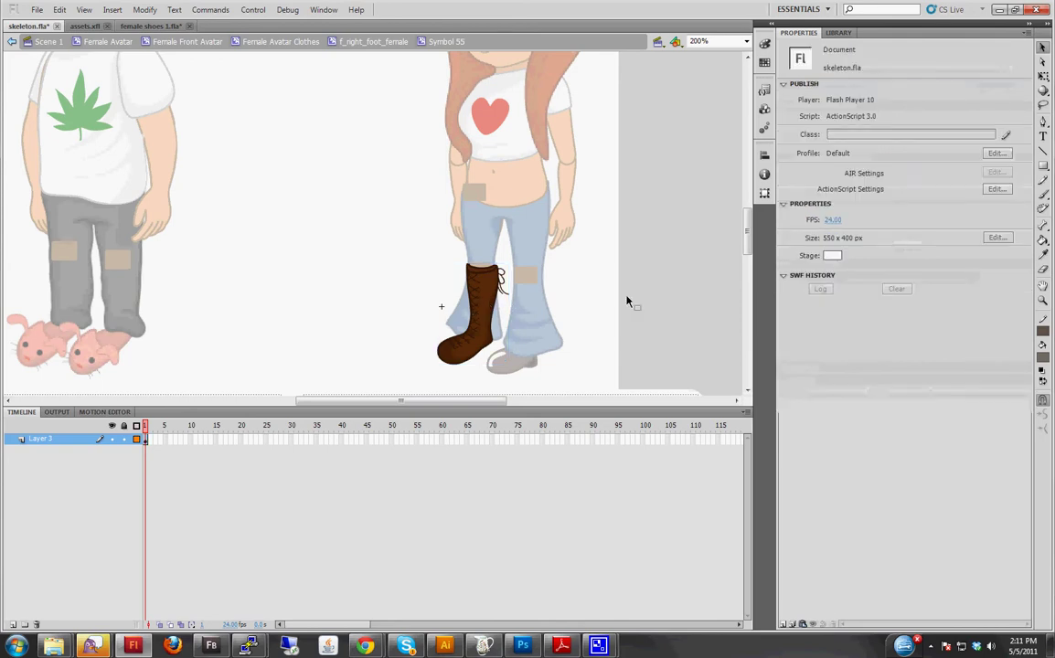
{"action": "left_click", "coordinate": [362, 43]}
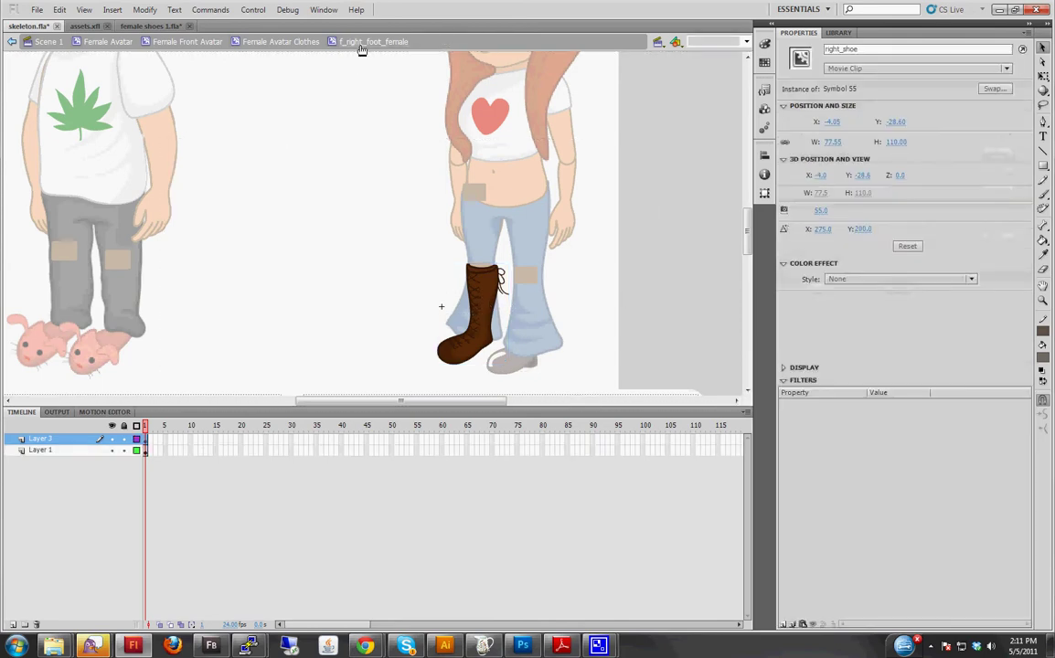
{"action": "left_click", "coordinate": [278, 42]}
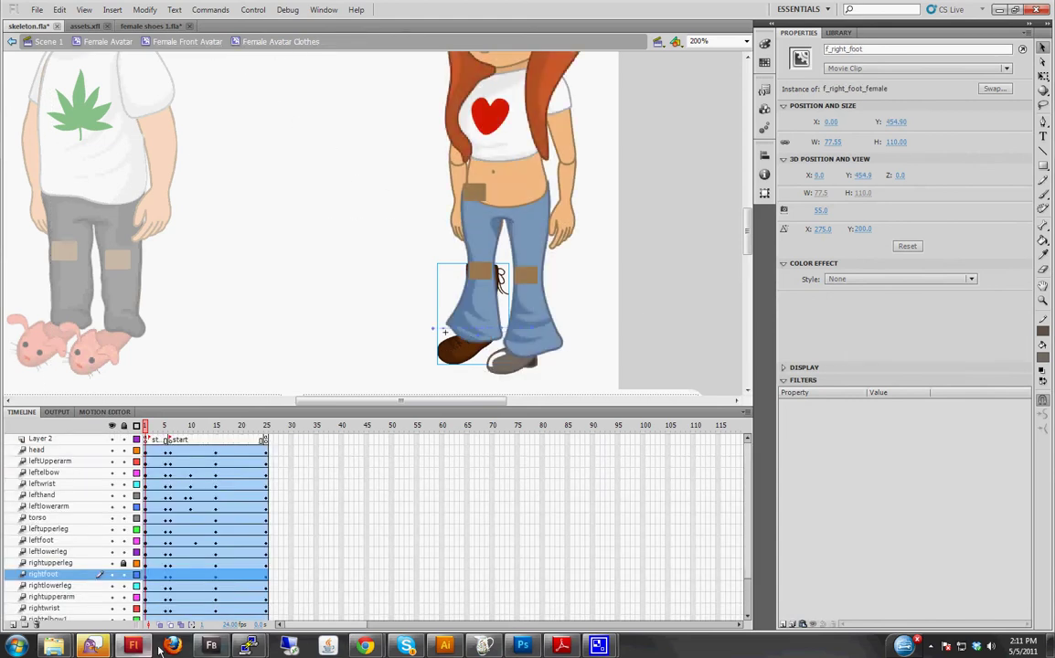
Briefly revisit the Illustrator boot artwork, deselect it, and return to Flash.
{"action": "left_click", "coordinate": [445, 646]}
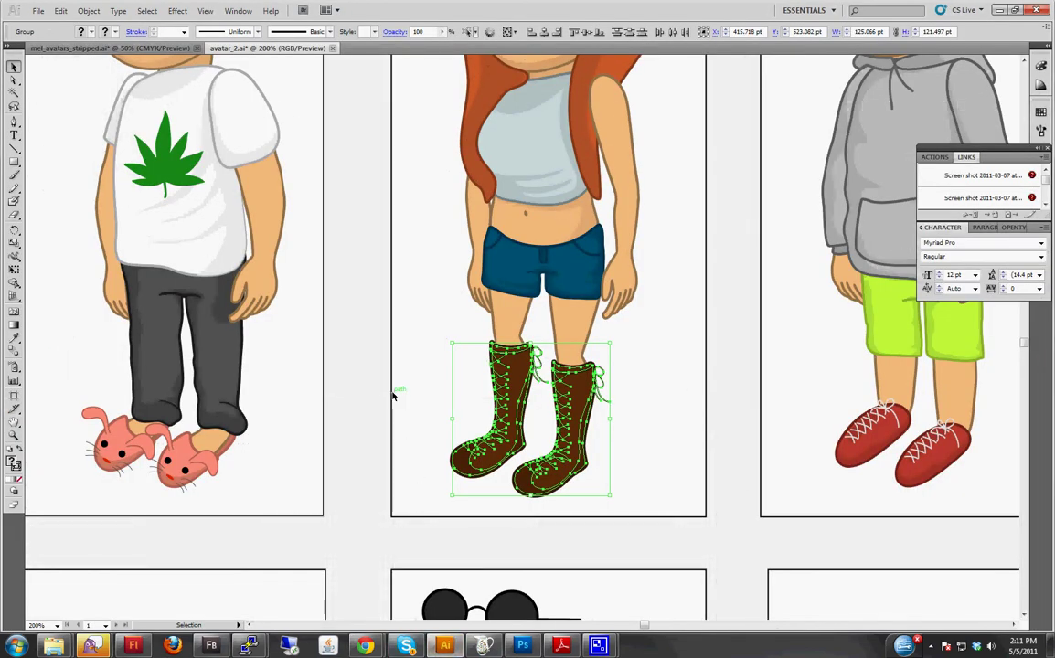
{"action": "left_click", "coordinate": [442, 358]}
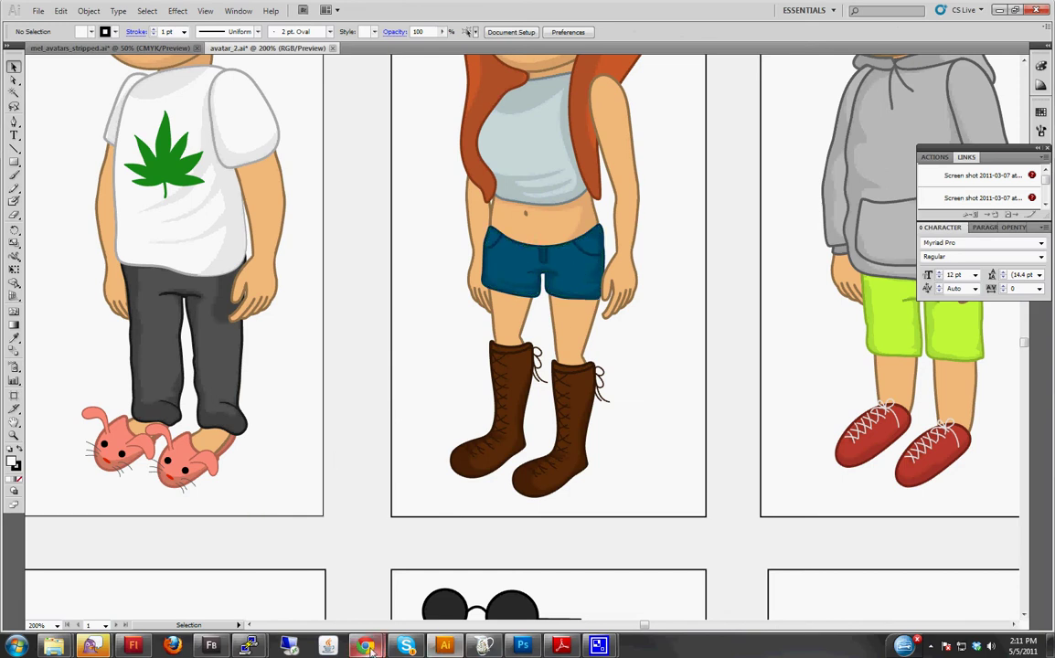
{"action": "mouse_move", "coordinate": [211, 646]}
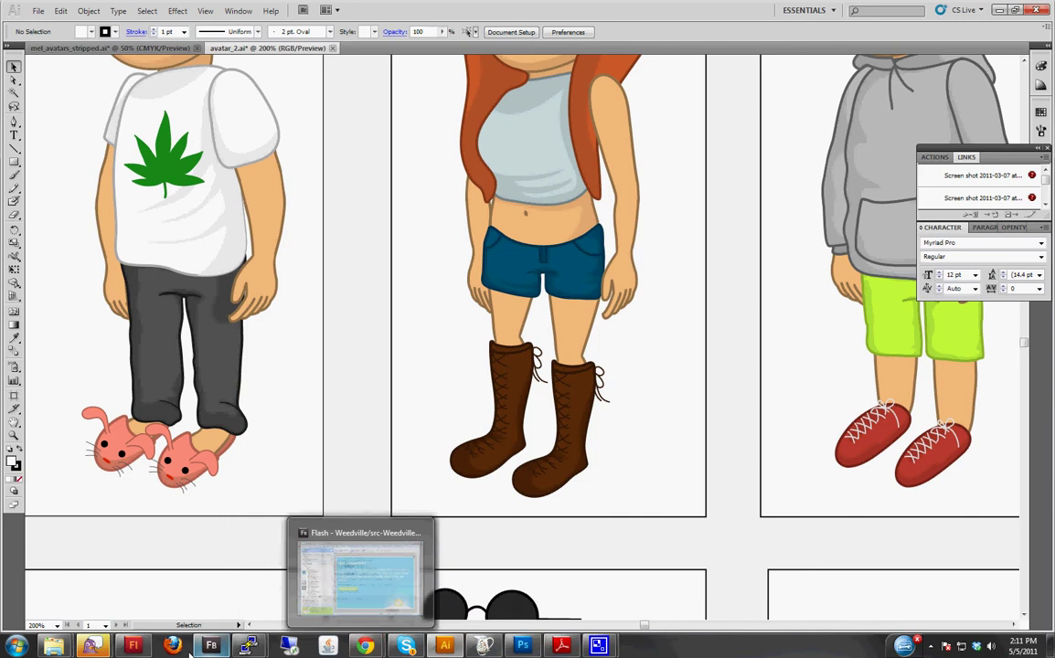
{"action": "left_click", "coordinate": [191, 652]}
Scrub the timeline to a walking pose and inspect the brown boot inside the right foot.
{"action": "left_click", "coordinate": [569, 295]}
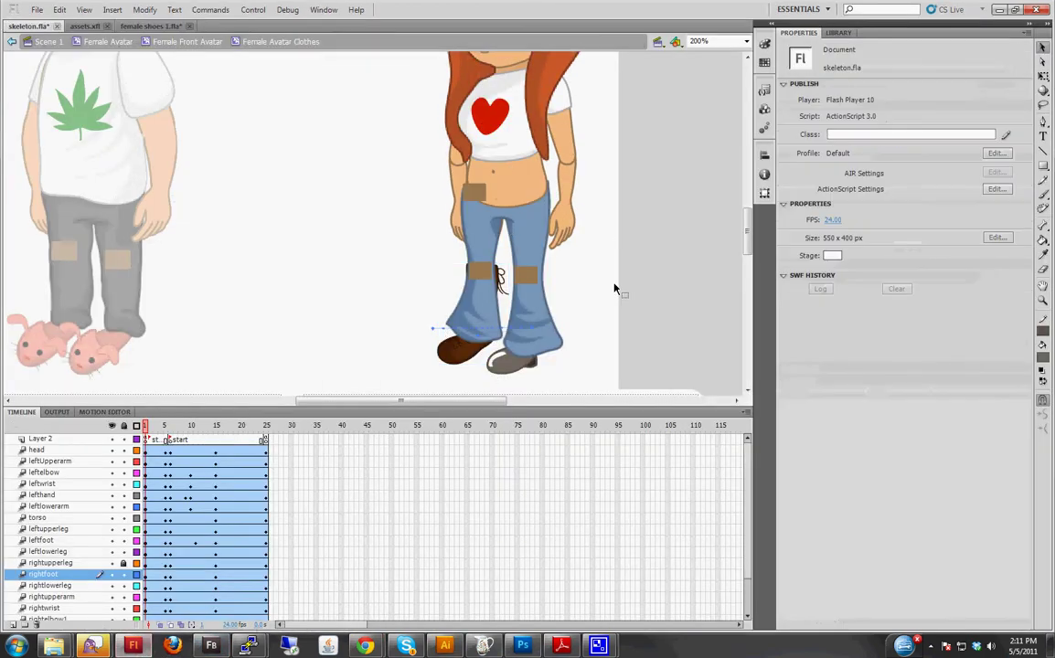
{"action": "left_click", "coordinate": [466, 320]}
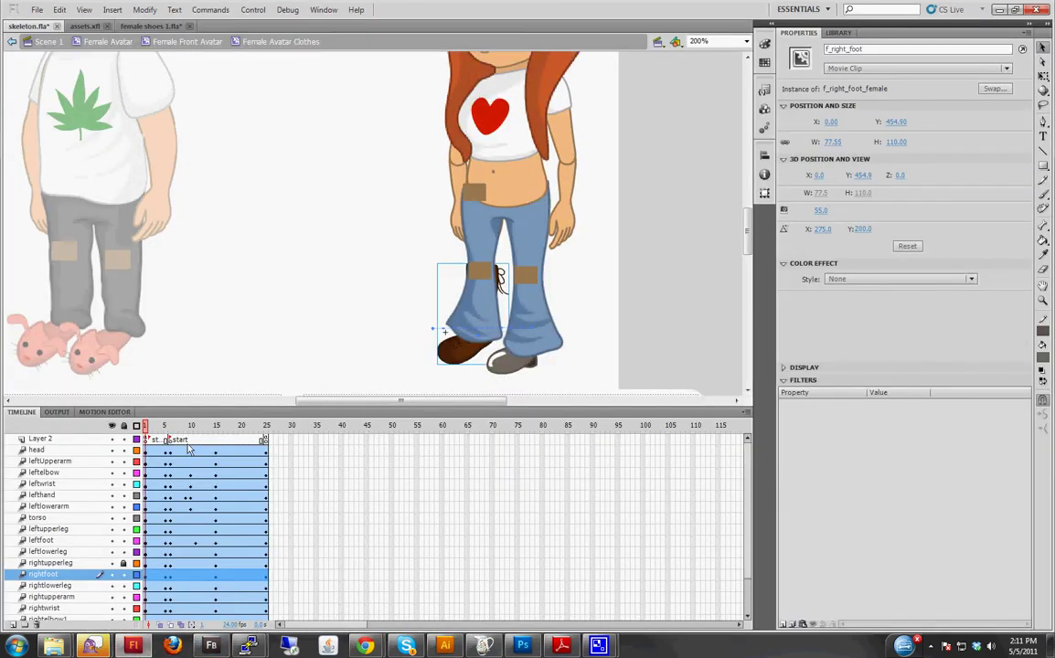
{"action": "mouse_move", "coordinate": [154, 430]}
{"action": "left_mouse_down"}
{"action": "mouse_move", "coordinate": [240, 445]}
{"action": "mouse_move", "coordinate": [178, 423]}
{"action": "left_mouse_up"}
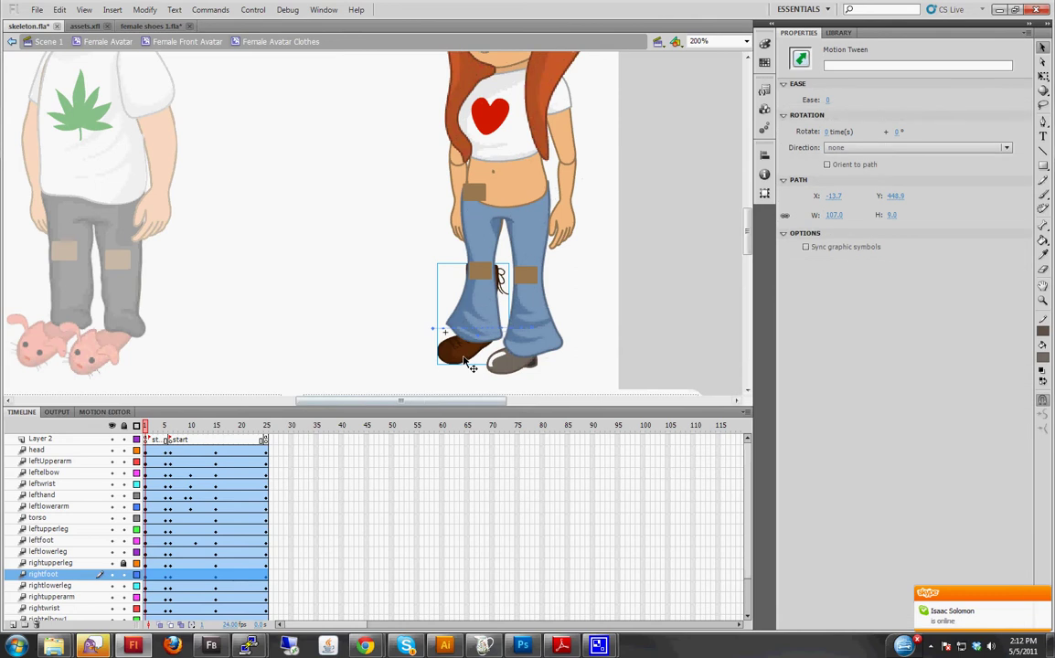
{"action": "double_click", "coordinate": [466, 359]}
{"action": "double_click", "coordinate": [473, 364]}
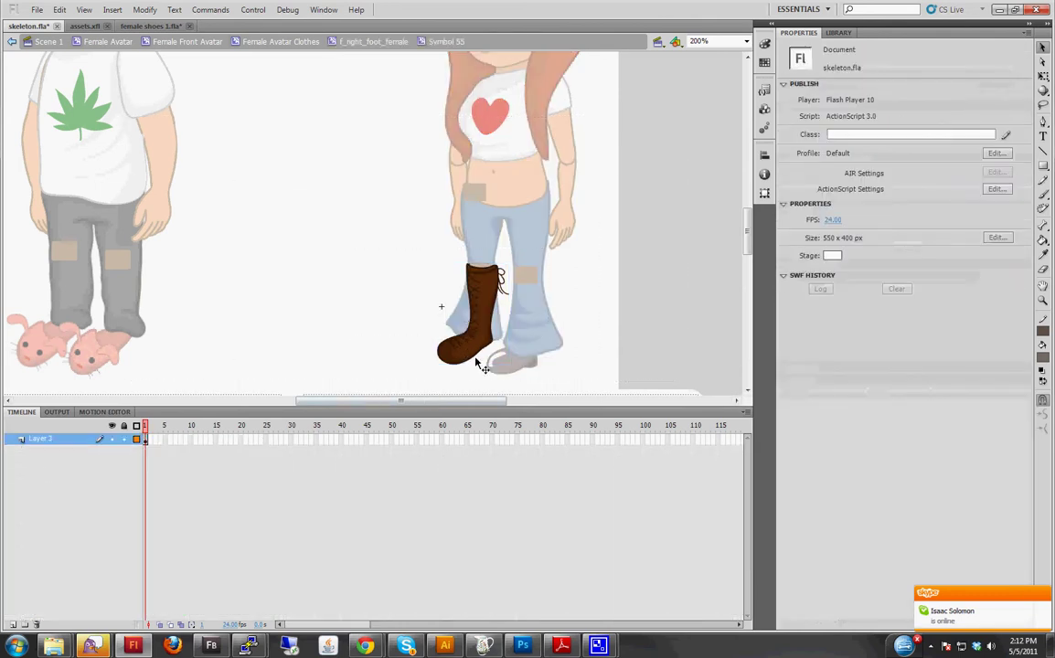
{"action": "left_click", "coordinate": [477, 359]}
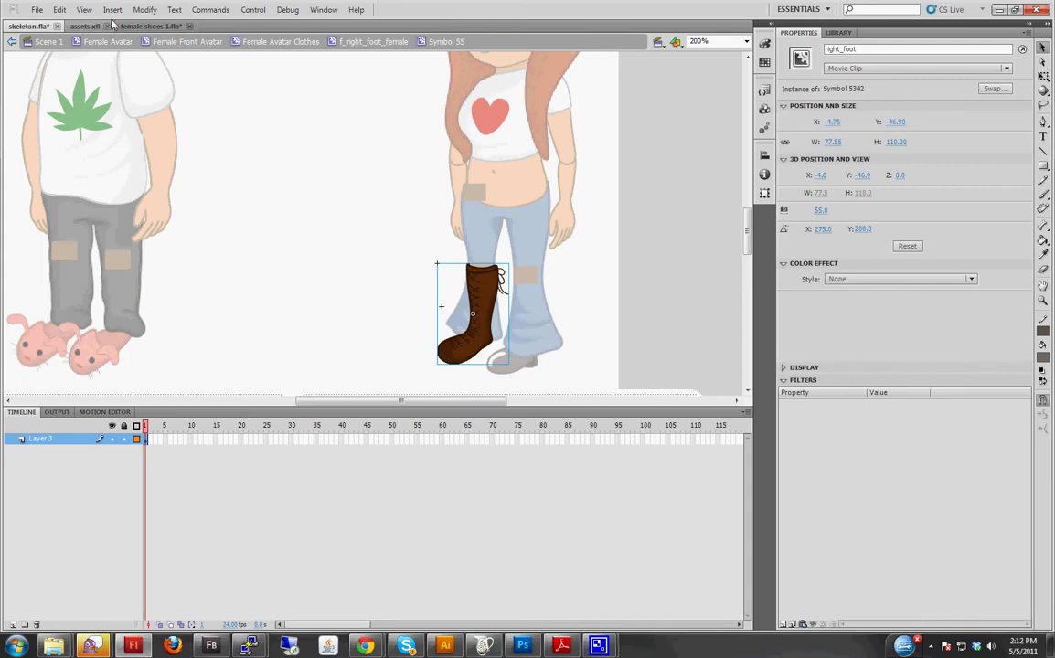
Reposition the right_foot boot in female shoes 1.fla to match its skeleton placement (Y 46).
{"action": "left_click", "coordinate": [151, 26]}
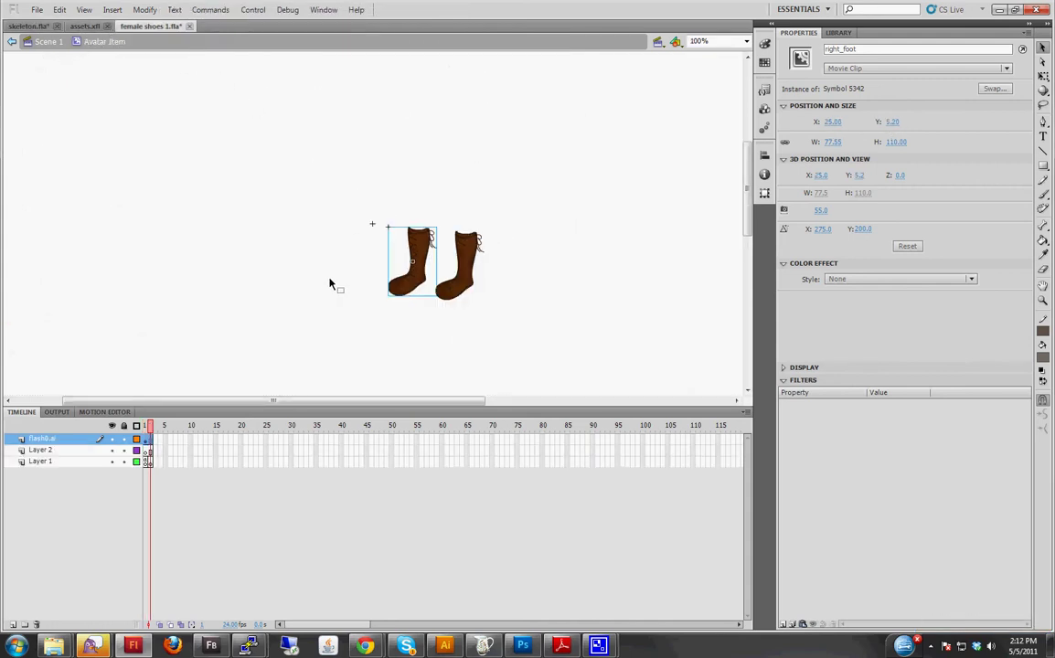
{"action": "left_click", "coordinate": [829, 121]}
{"action": "key", "text": "Tab"}
{"action": "type", "text": "46"}
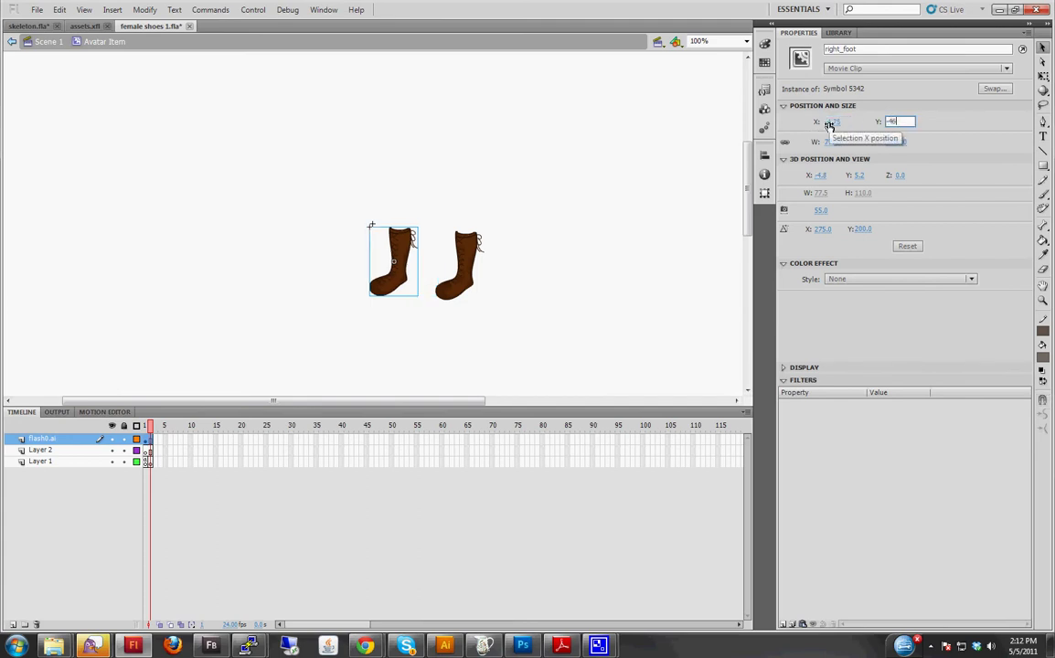
{"action": "key", "text": "Return"}
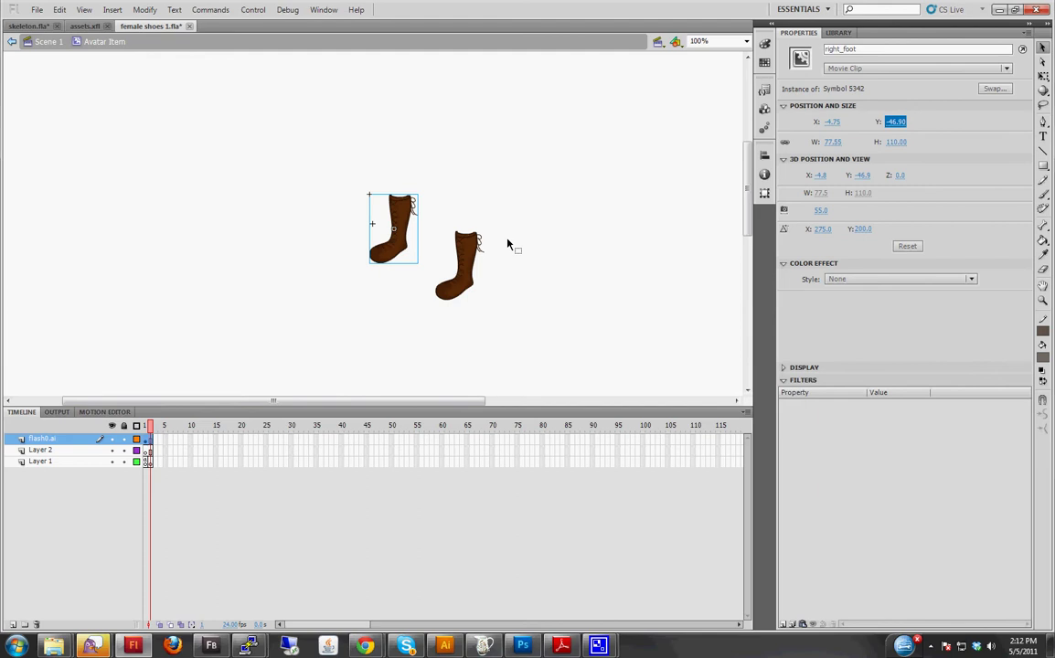
{"action": "left_click", "coordinate": [469, 251]}
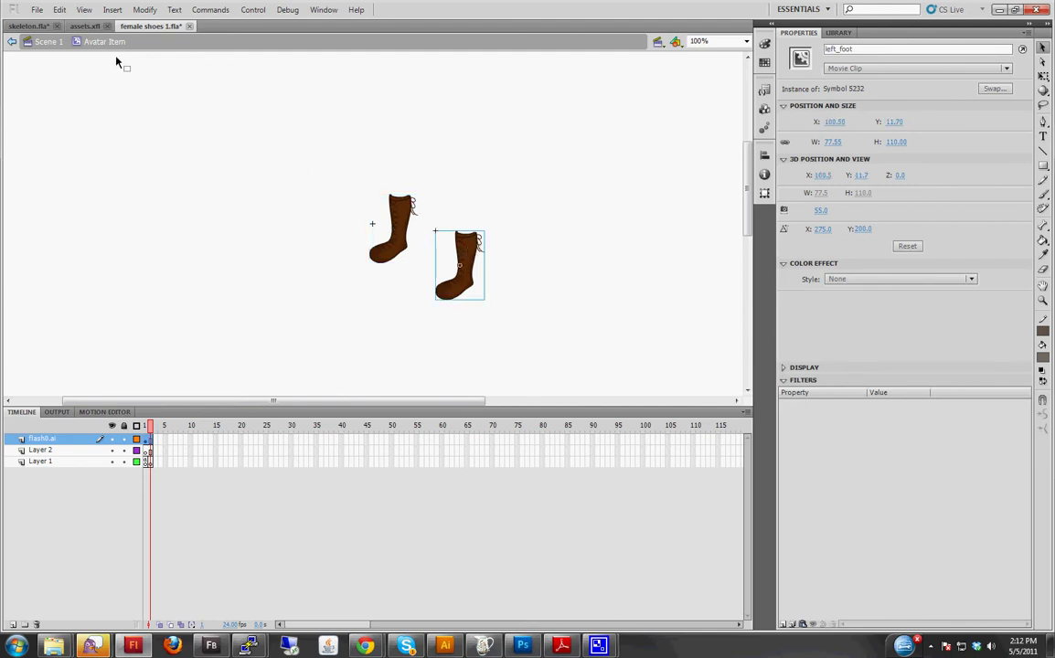
{"action": "left_click", "coordinate": [28, 26]}
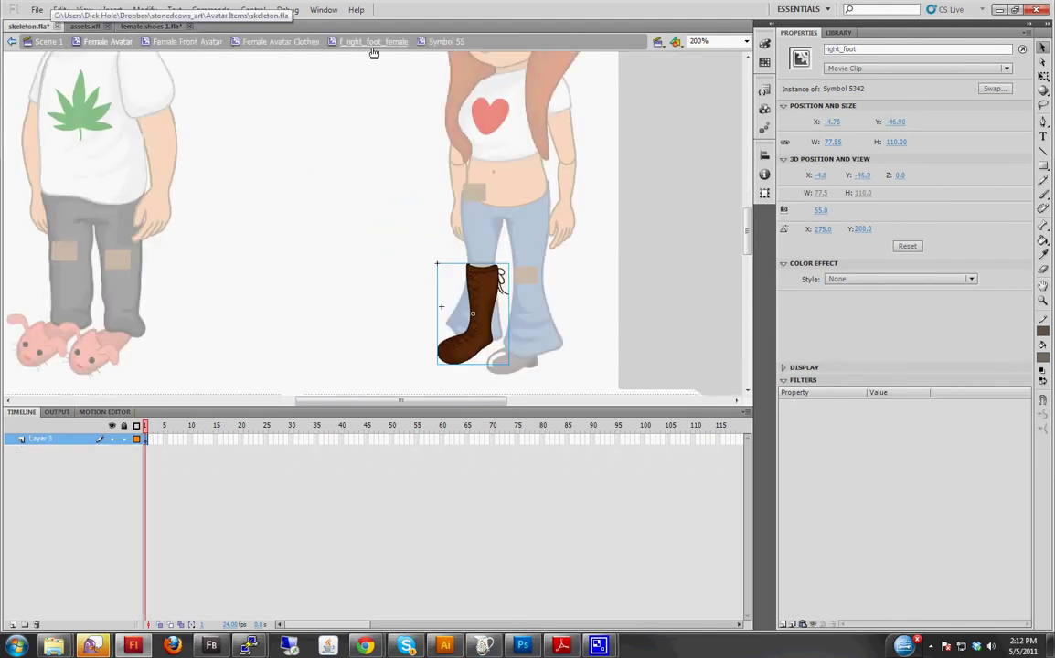
Drill into the old shoe graphic on the avatar's left foot.
{"action": "left_click", "coordinate": [373, 46]}
{"action": "left_click", "coordinate": [302, 41]}
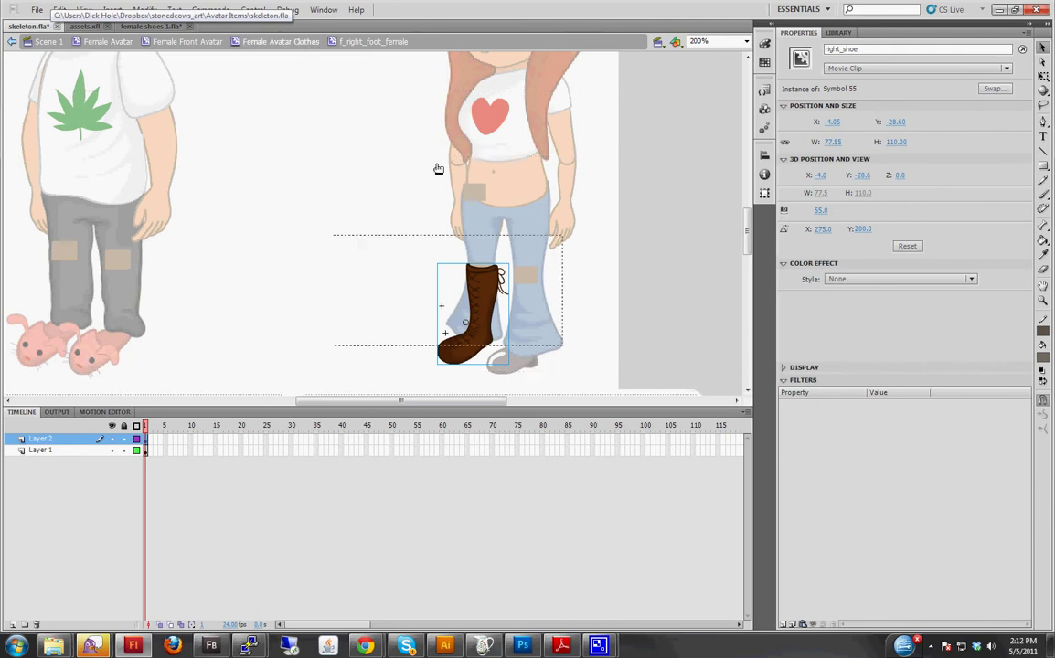
{"action": "left_click", "coordinate": [495, 364]}
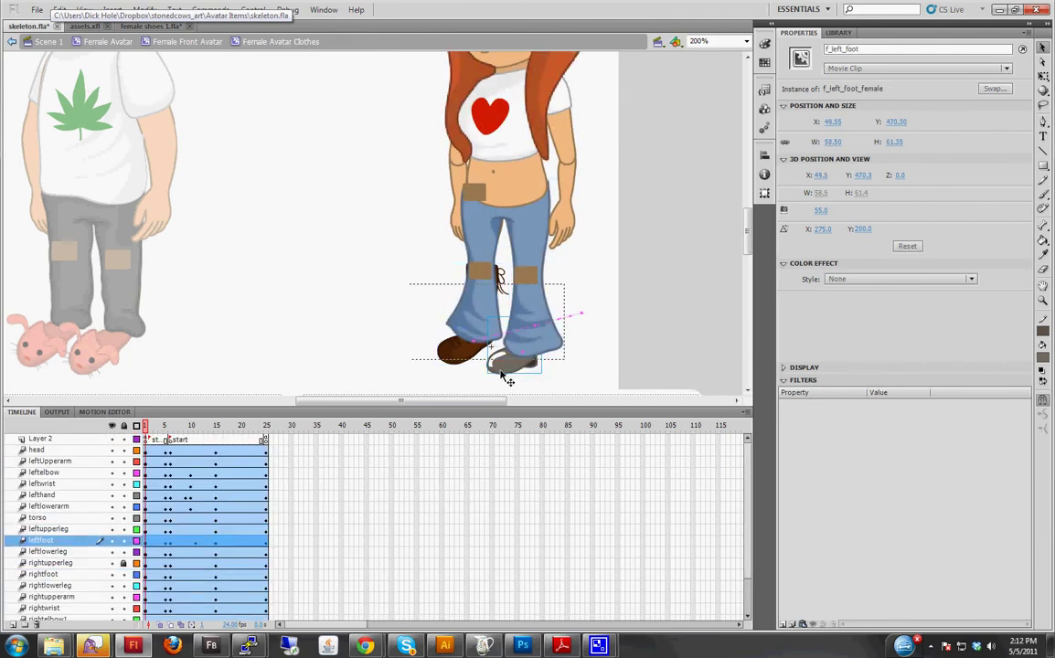
{"action": "double_click", "coordinate": [502, 374]}
{"action": "left_click", "coordinate": [503, 367]}
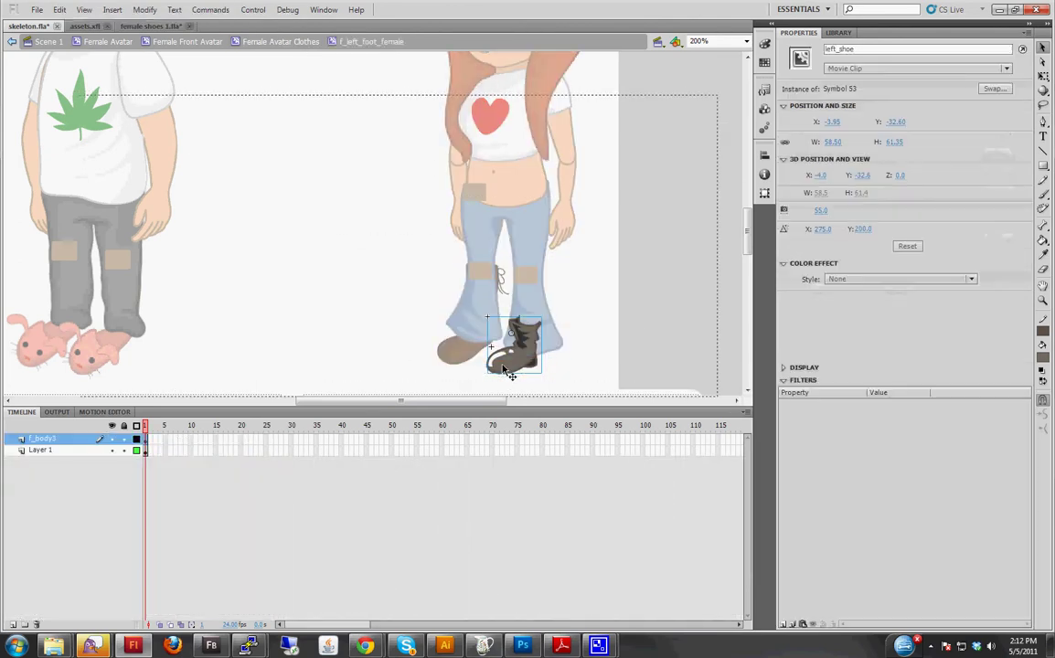
{"action": "double_click", "coordinate": [506, 368]}
Paste the brown boot on a new layer, place it on the left leg, and delete the old shoe layer.
{"action": "left_click", "coordinate": [13, 625]}
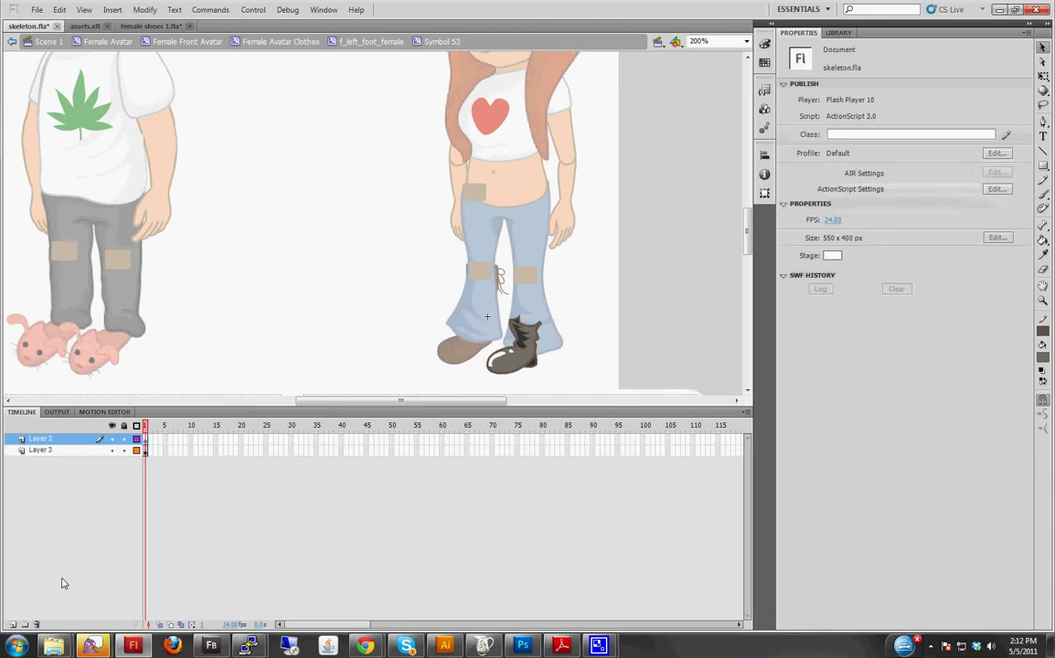
{"action": "key", "text": "ctrl+v"}
{"action": "mouse_move", "coordinate": [389, 266]}
{"action": "left_mouse_down"}
{"action": "mouse_move", "coordinate": [494, 297]}
{"action": "mouse_move", "coordinate": [528, 353]}
{"action": "left_mouse_up"}
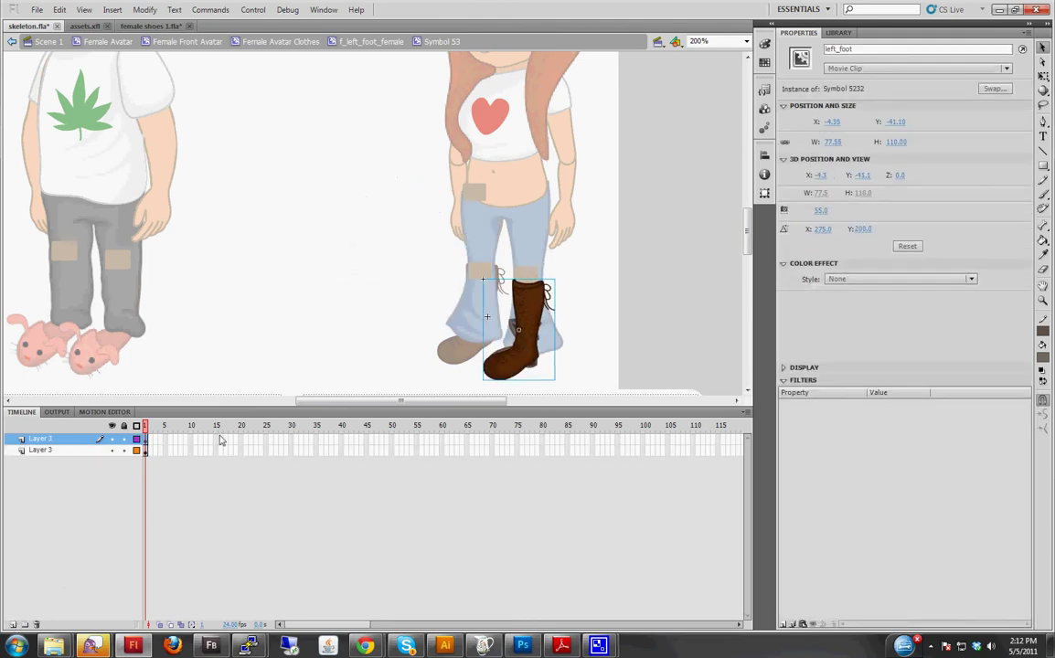
{"action": "left_click", "coordinate": [40, 450]}
{"action": "left_click", "coordinate": [37, 625]}
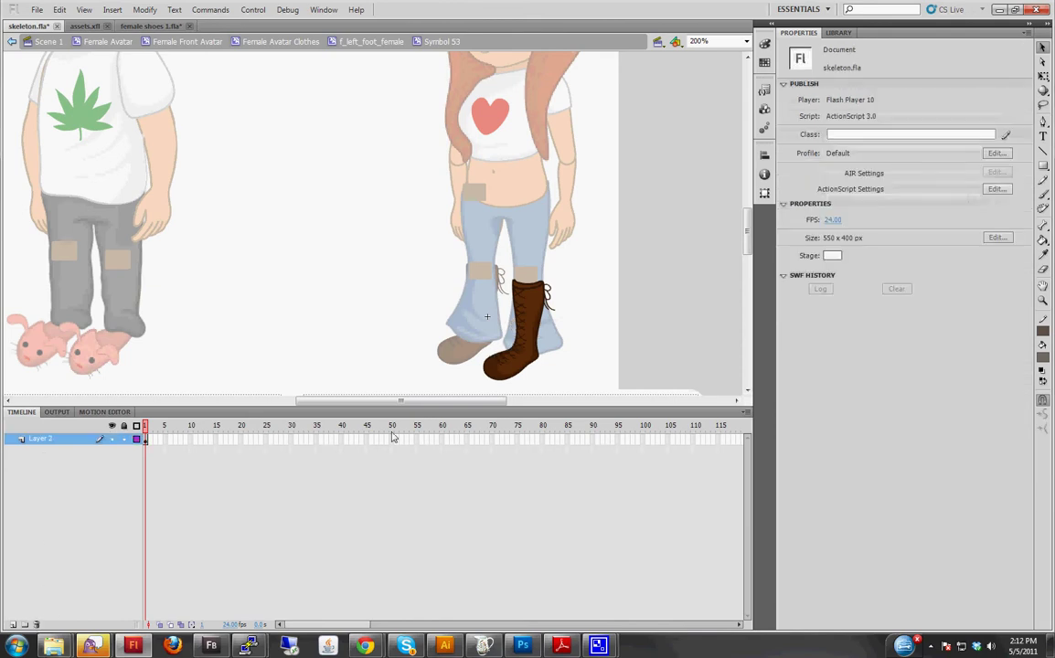
{"action": "left_click", "coordinate": [515, 322]}
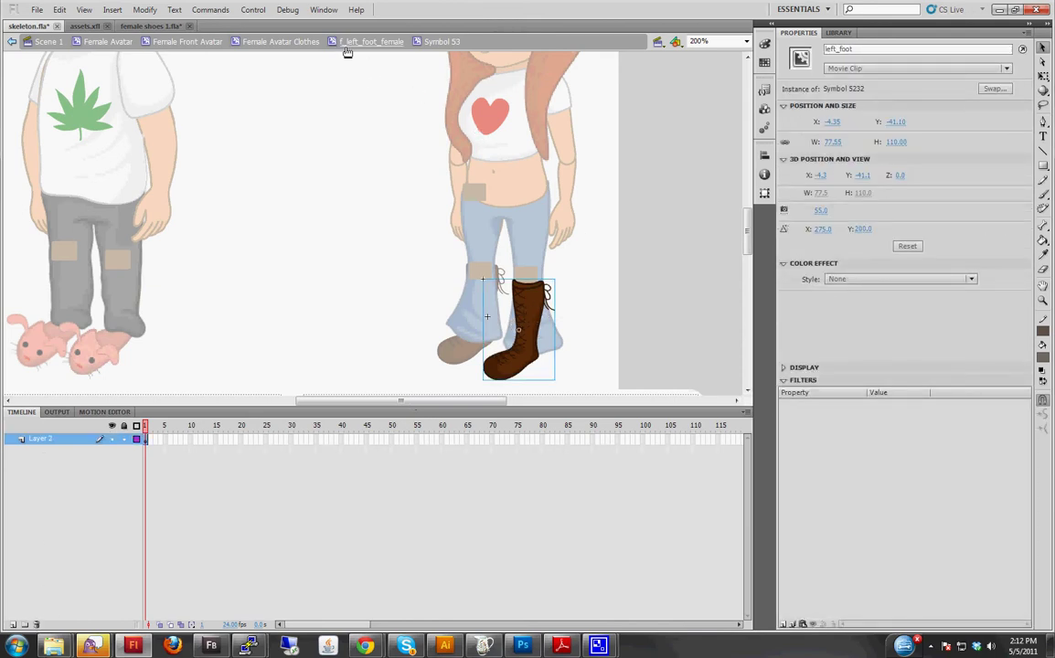
Preview the walk cycle with the new boot and recheck the boot's position.
{"action": "left_click", "coordinate": [274, 42]}
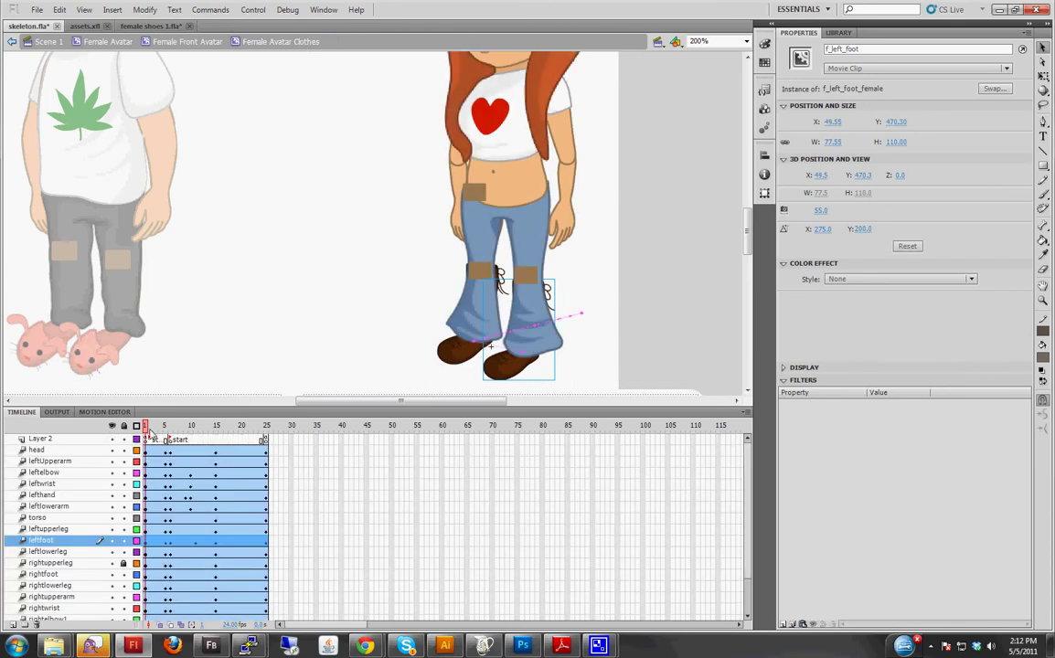
{"action": "mouse_move", "coordinate": [150, 433]}
{"action": "left_mouse_down"}
{"action": "mouse_move", "coordinate": [279, 436]}
{"action": "mouse_move", "coordinate": [144, 428]}
{"action": "left_mouse_up"}
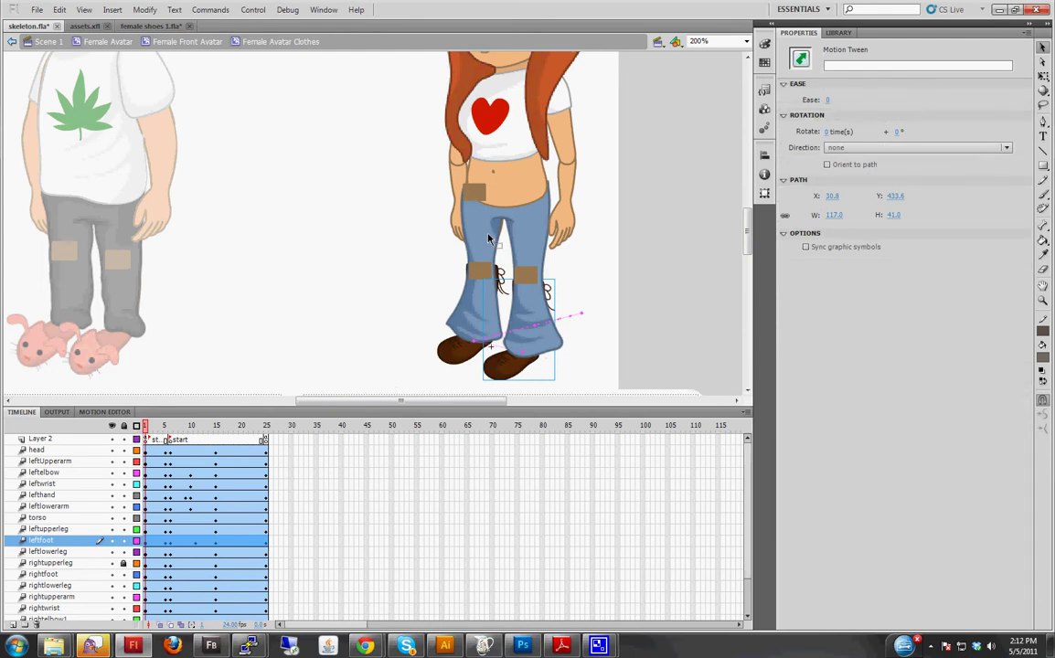
{"action": "left_click", "coordinate": [524, 242]}
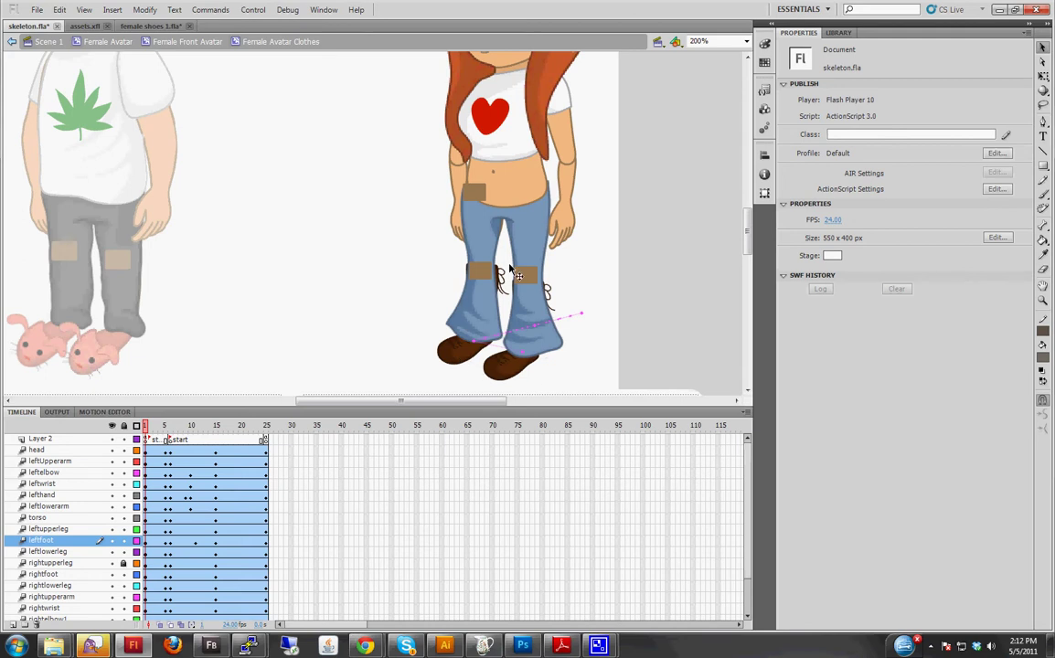
{"action": "double_click", "coordinate": [512, 373]}
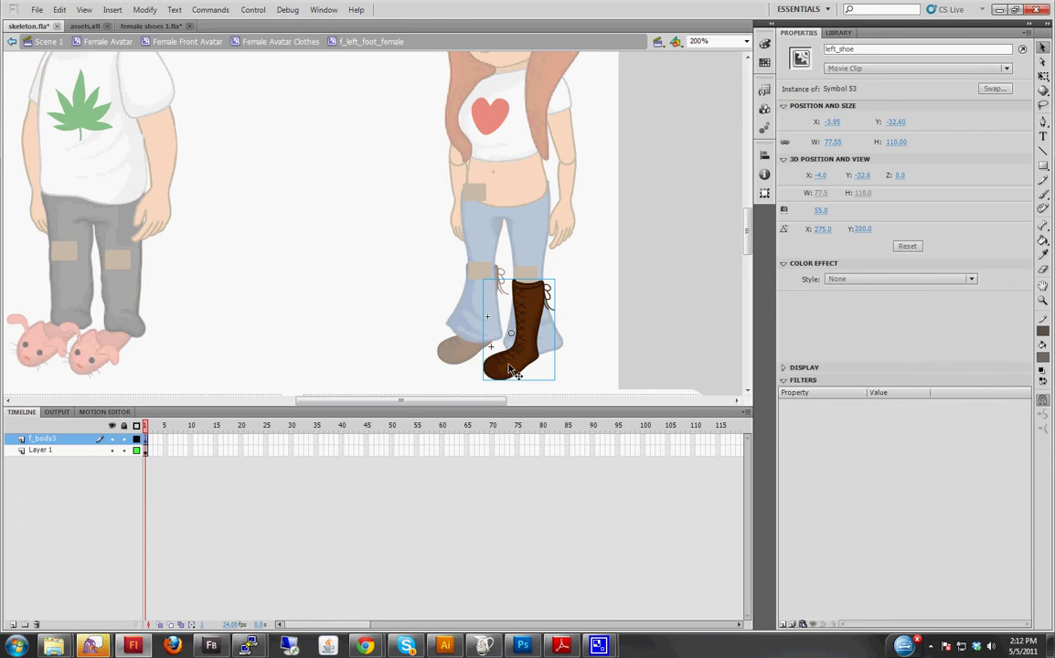
{"action": "double_click", "coordinate": [512, 373]}
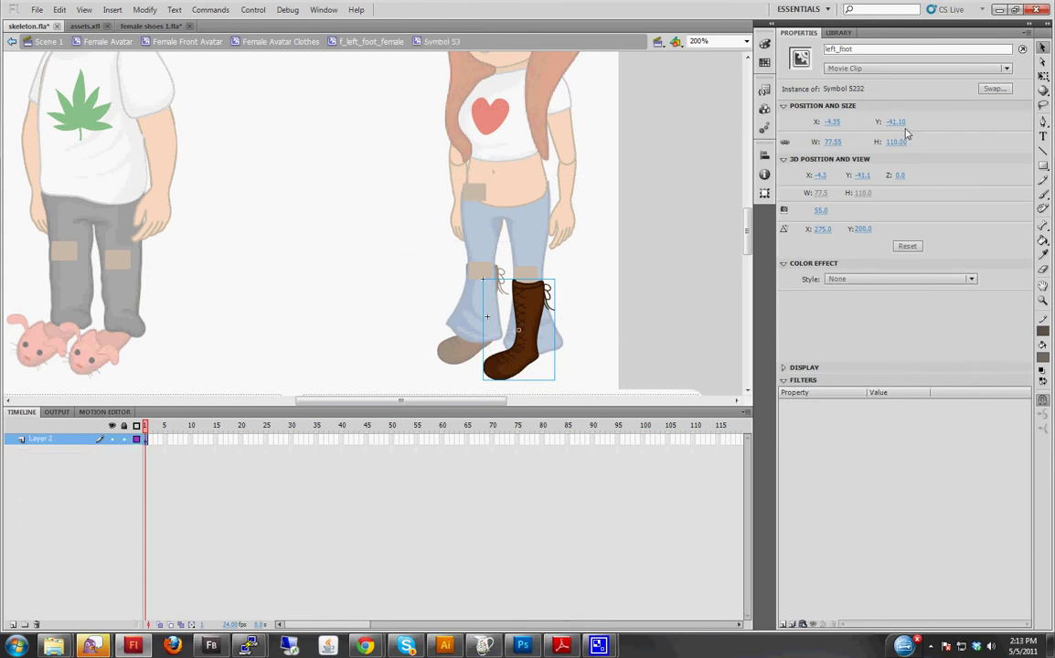
In female shoes 1.fla, set the left_foot boot to X -4.35, Y -41.10 over the right_foot boot.
{"action": "left_click", "coordinate": [163, 26]}
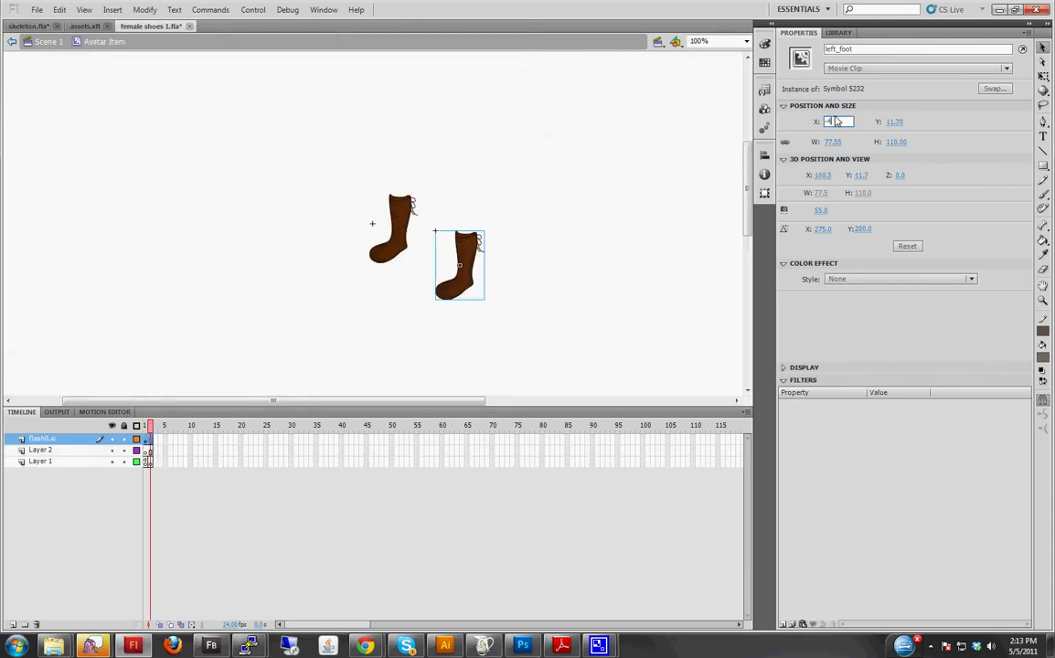
{"action": "key", "text": "Tab"}
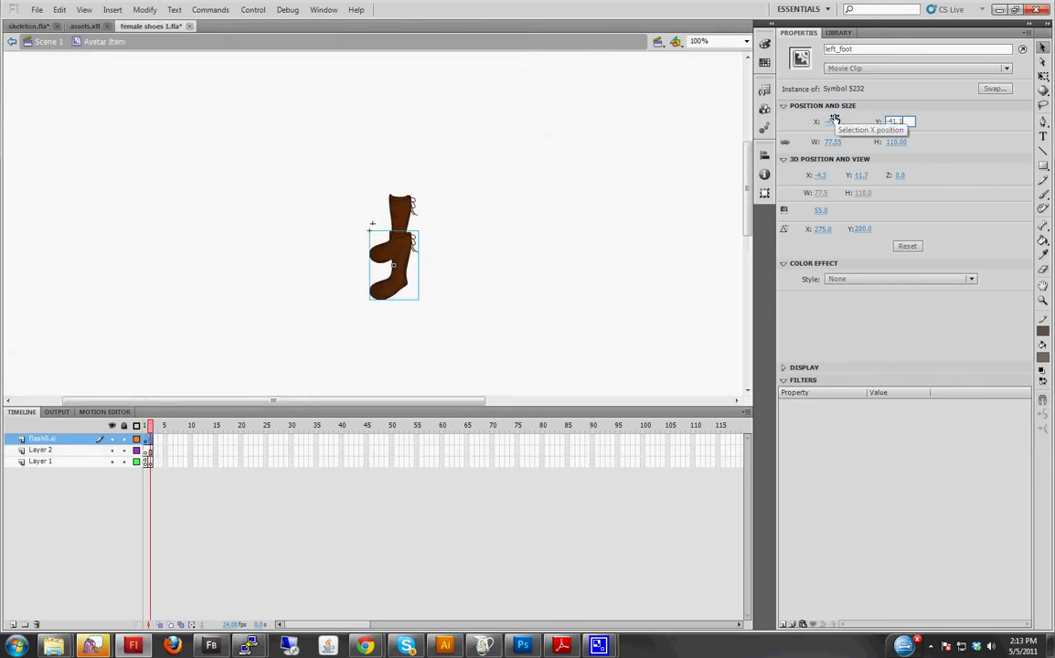
{"action": "key", "text": "Return"}
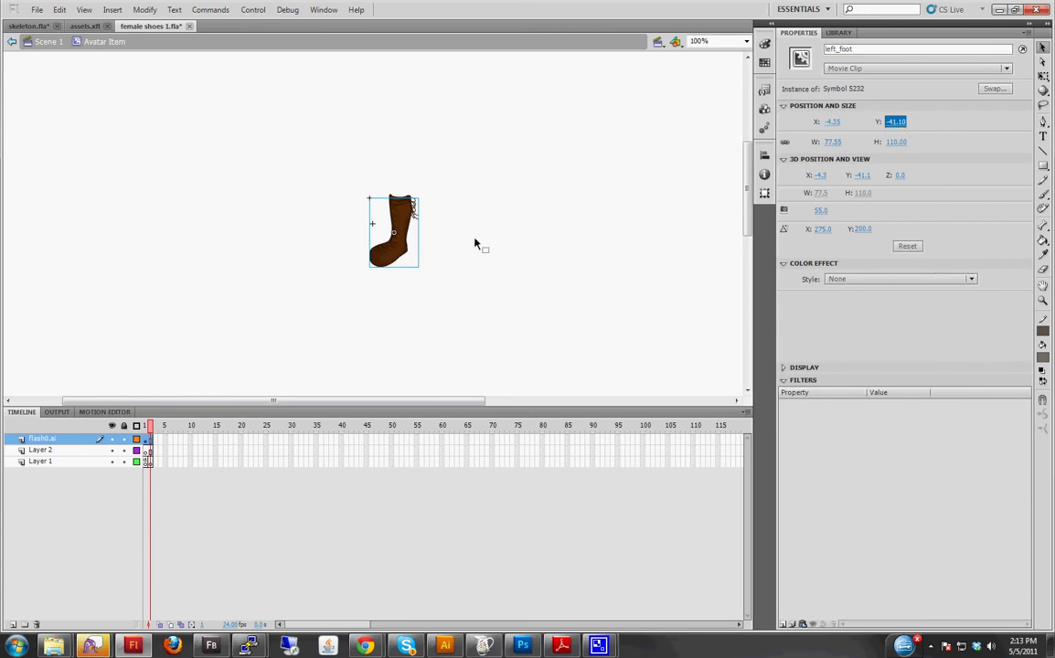
{"action": "left_click", "coordinate": [473, 239]}
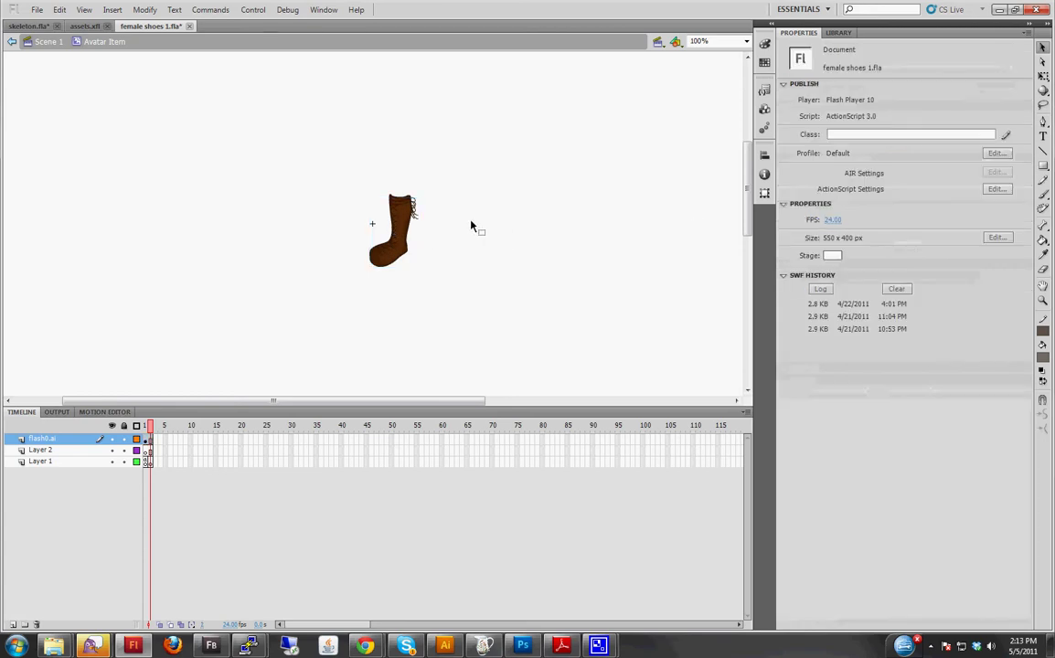
Insert a keyframe at frame 2 of the top layer.
{"action": "left_click", "coordinate": [147, 440]}
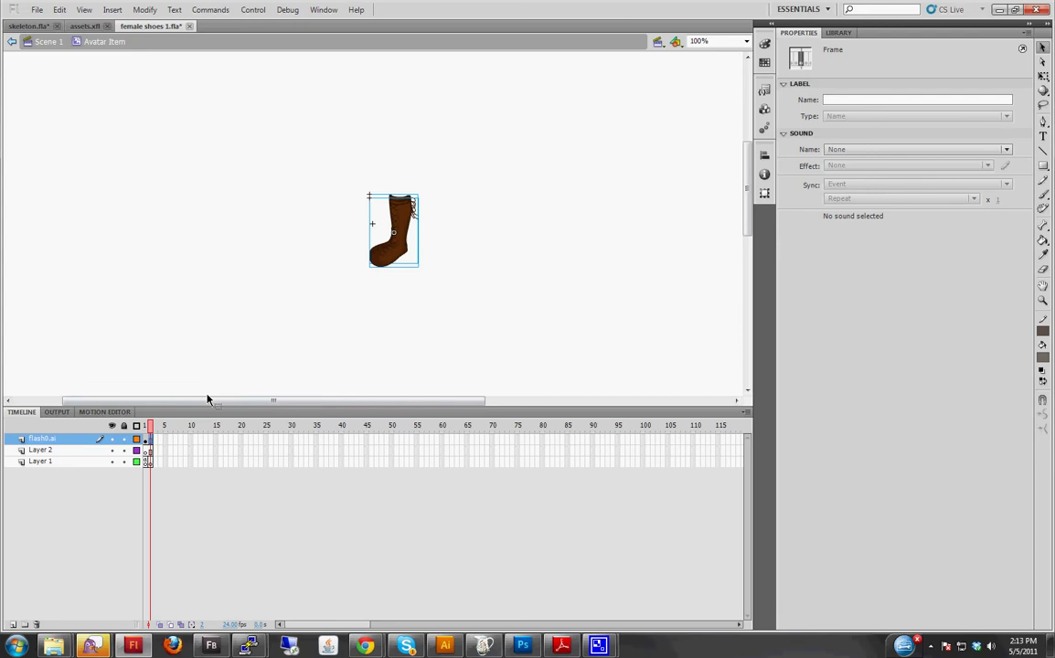
{"action": "right_click", "coordinate": [151, 444]}
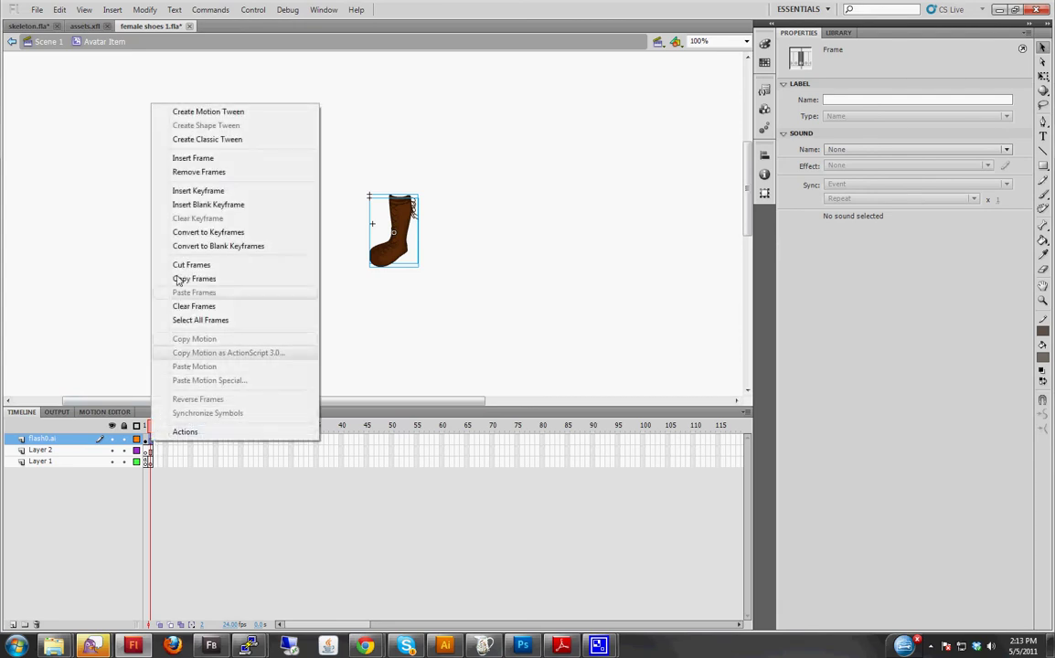
{"action": "left_click", "coordinate": [186, 193]}
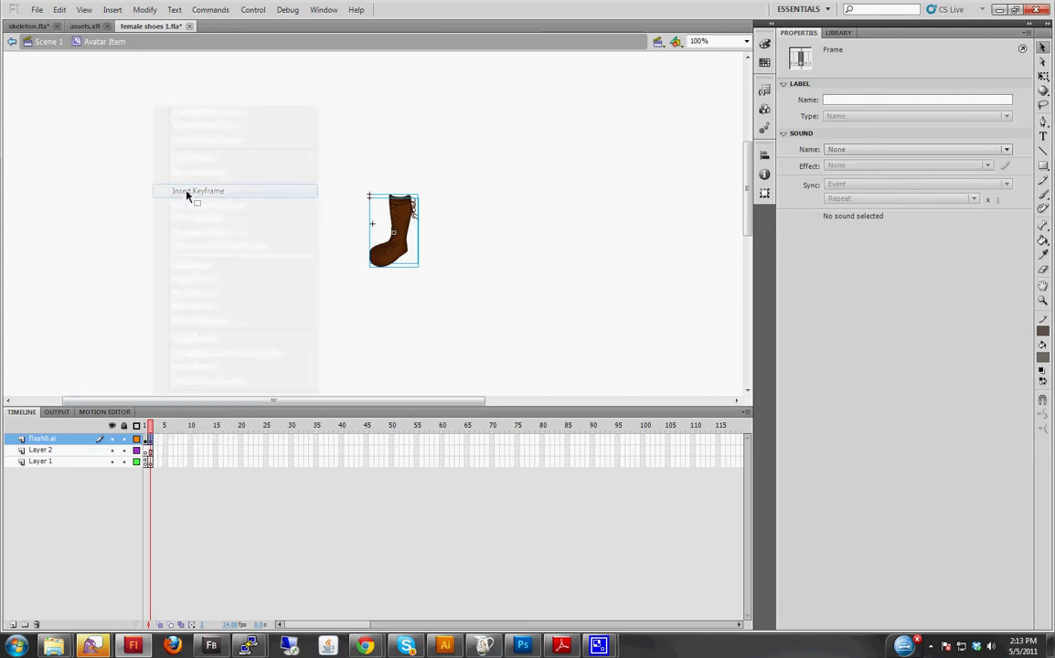
{"action": "left_click", "coordinate": [546, 320]}
Save the two-boot document as a new file, female shoes 5.fla, in the fla folder.
{"action": "left_click", "coordinate": [35, 10]}
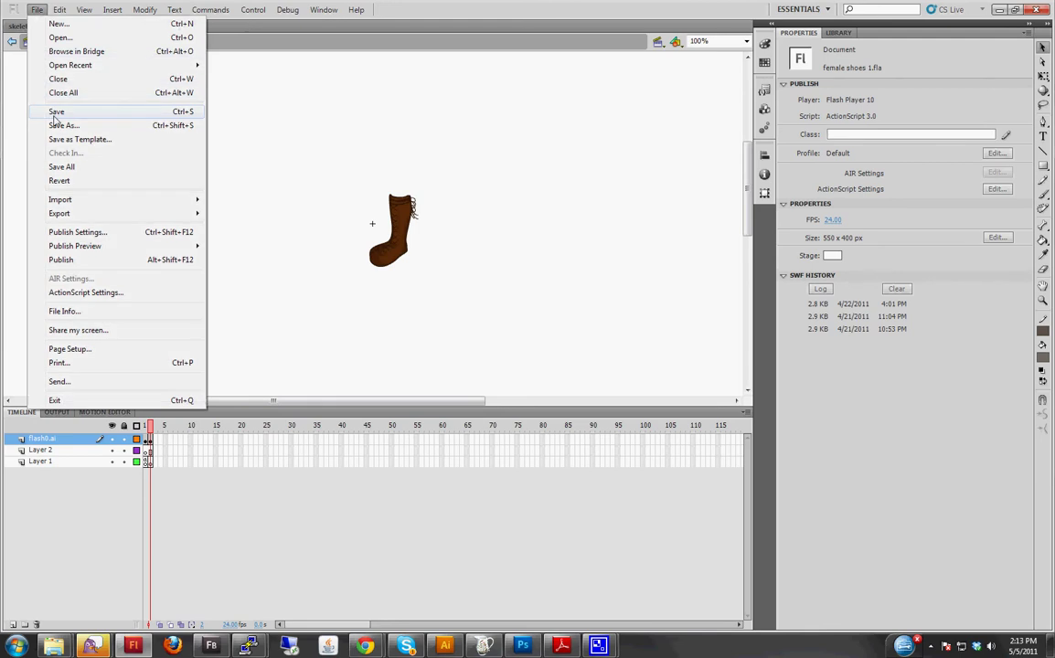
{"action": "left_click", "coordinate": [61, 126]}
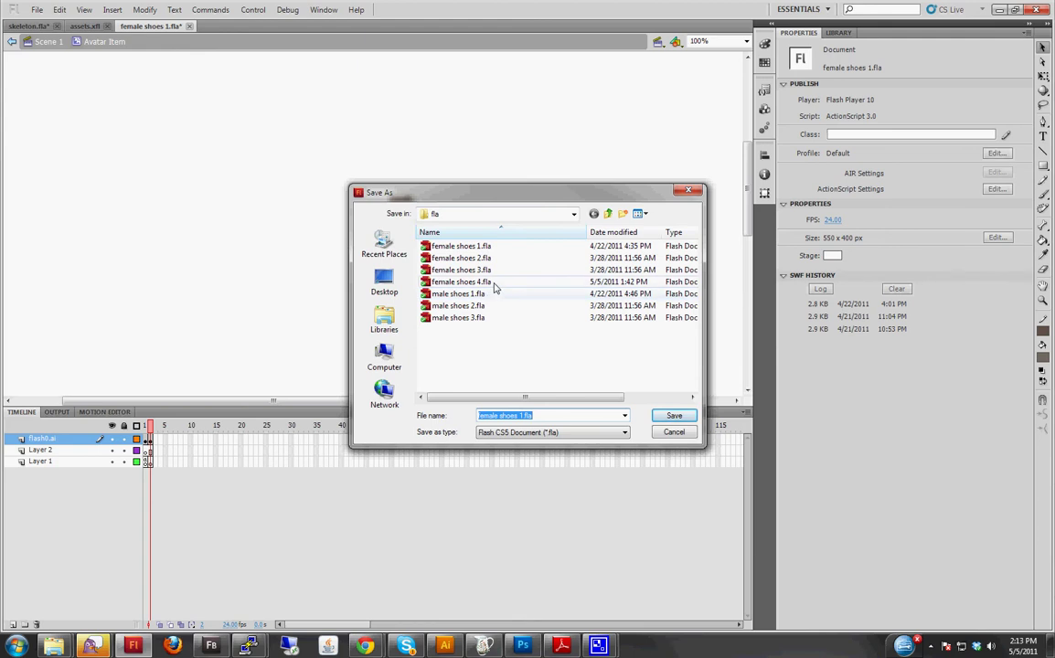
{"action": "type", "text": "femal"}
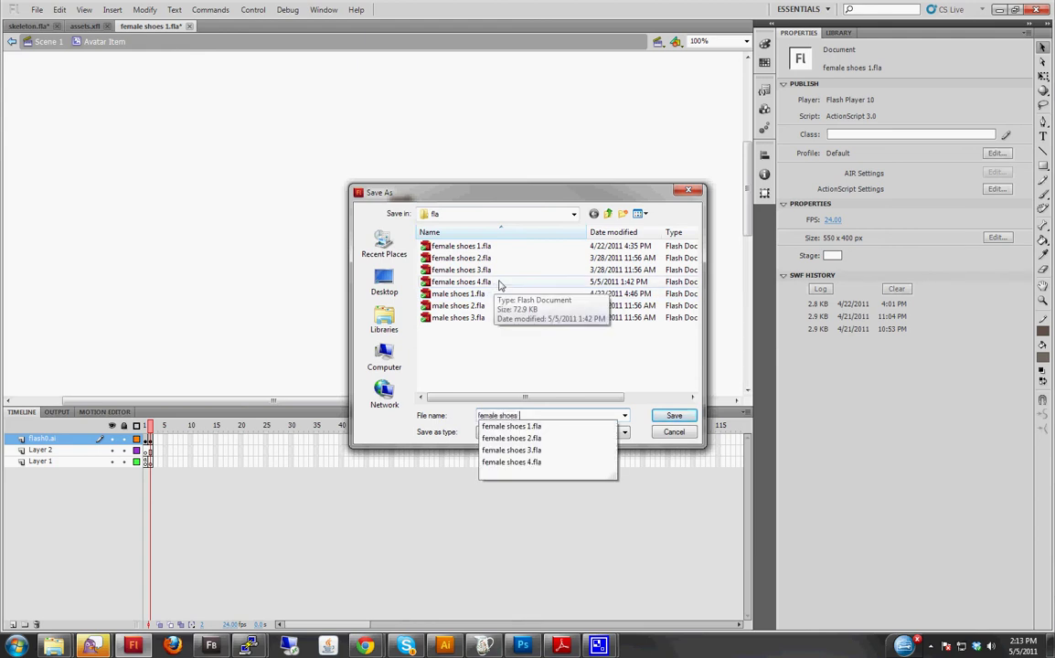
{"action": "type", "text": "5"}
{"action": "key", "text": "Return"}
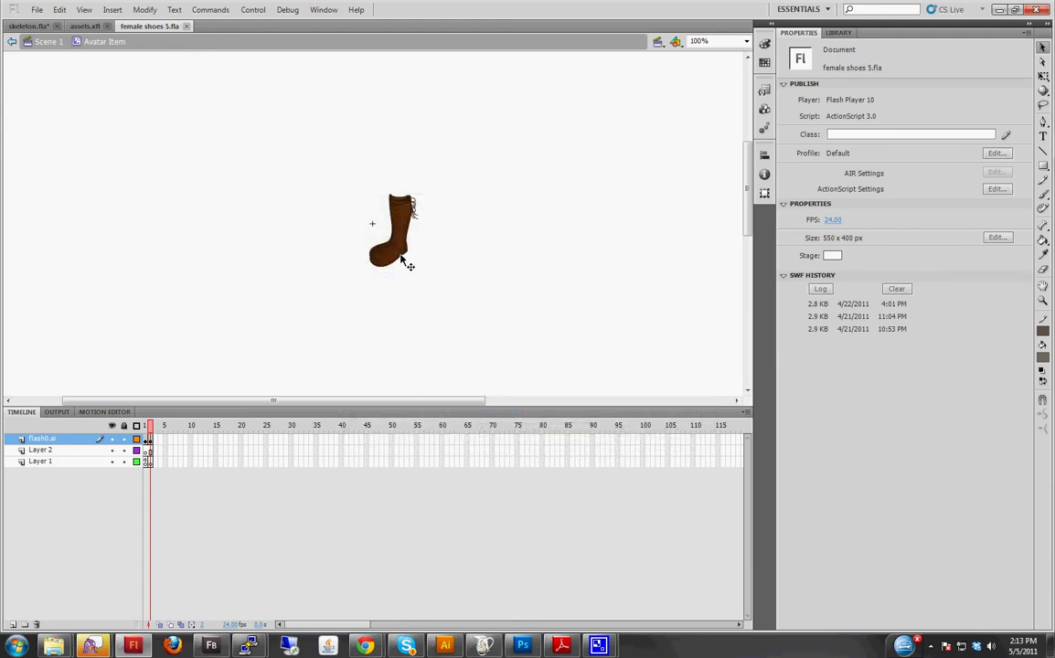
Shift the top boot slightly aside and start exporting the boots as a movie.
{"action": "left_click", "coordinate": [401, 257]}
{"action": "mouse_move", "coordinate": [401, 257]}
{"action": "left_mouse_down"}
{"action": "mouse_move", "coordinate": [430, 257]}
{"action": "mouse_move", "coordinate": [409, 251]}
{"action": "left_mouse_up"}
{"action": "left_click", "coordinate": [37, 9]}
{"action": "mouse_move", "coordinate": [60, 213]}
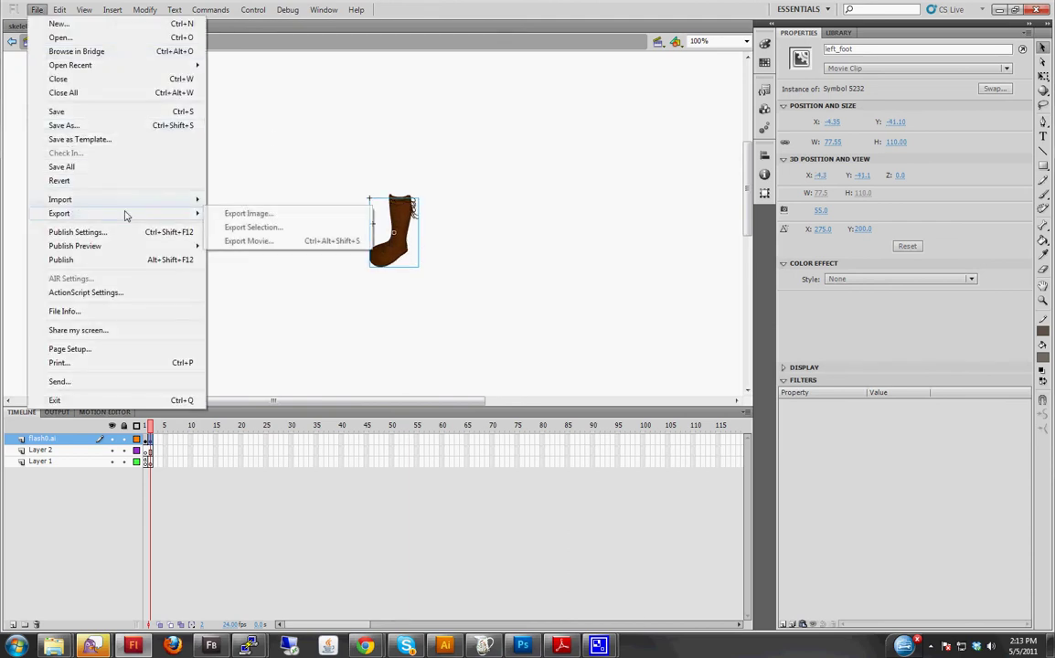
{"action": "left_click", "coordinate": [271, 242]}
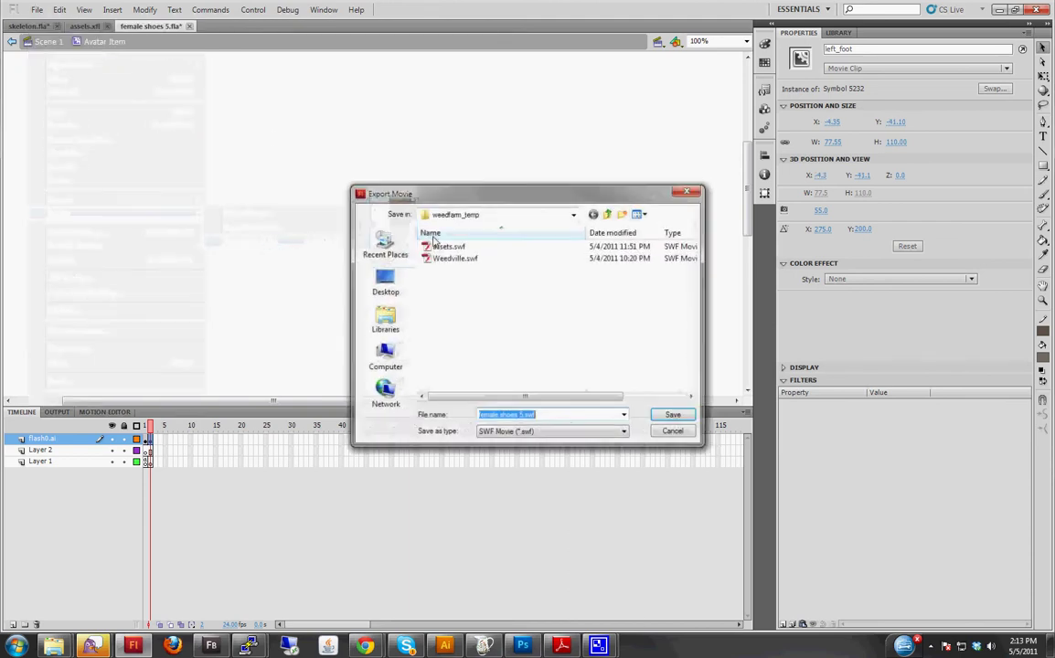
Save the exported movie as female shoes 5.swf in Avatar Items > Shoes > swf.
{"action": "left_click", "coordinate": [573, 217]}
{"action": "left_click", "coordinate": [533, 271]}
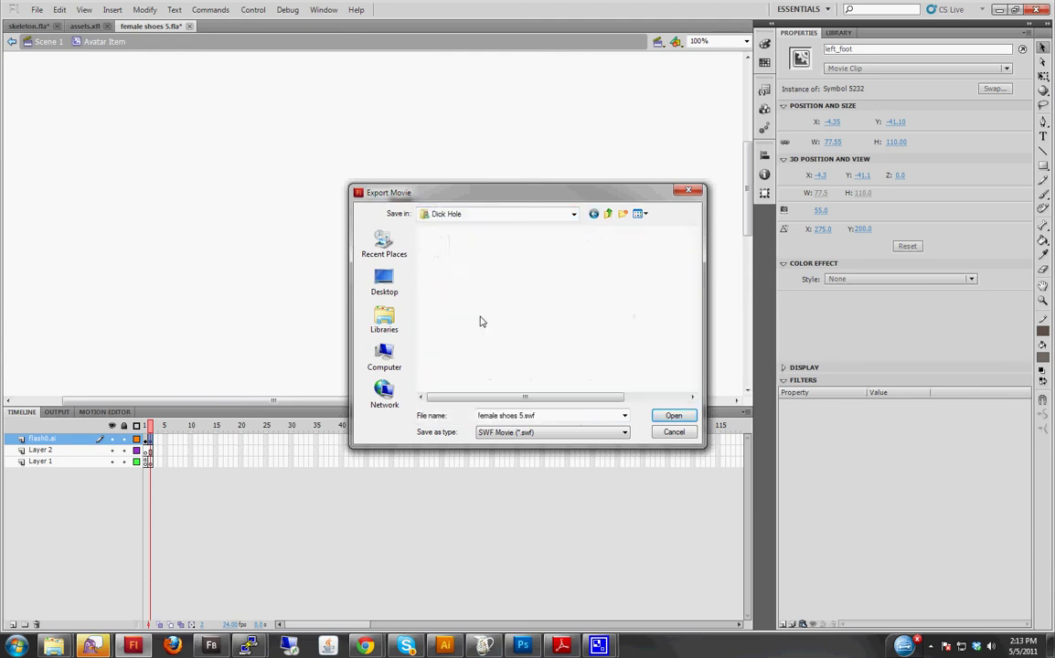
{"action": "double_click", "coordinate": [439, 317]}
{"action": "double_click", "coordinate": [441, 251]}
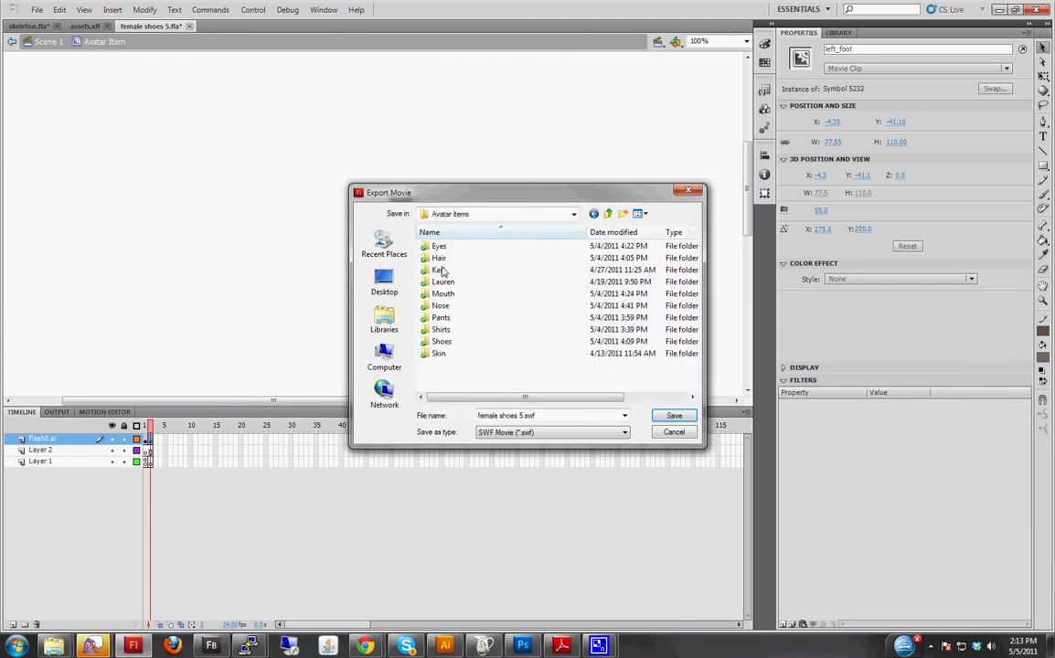
{"action": "left_click", "coordinate": [441, 342]}
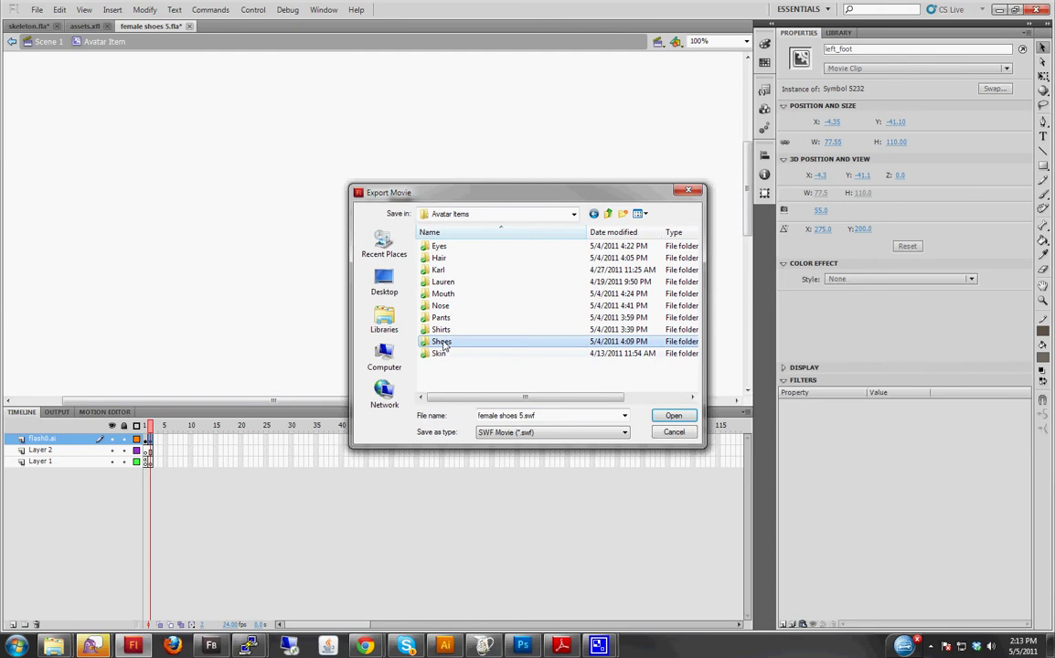
{"action": "double_click", "coordinate": [442, 342]}
{"action": "double_click", "coordinate": [436, 272]}
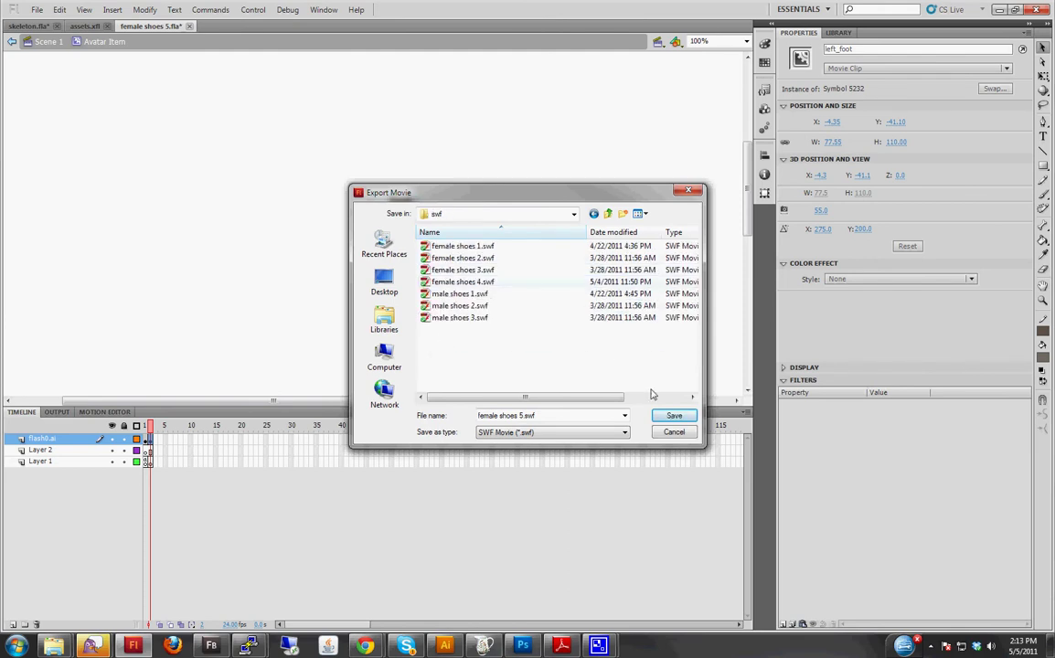
{"action": "left_click", "coordinate": [673, 416]}
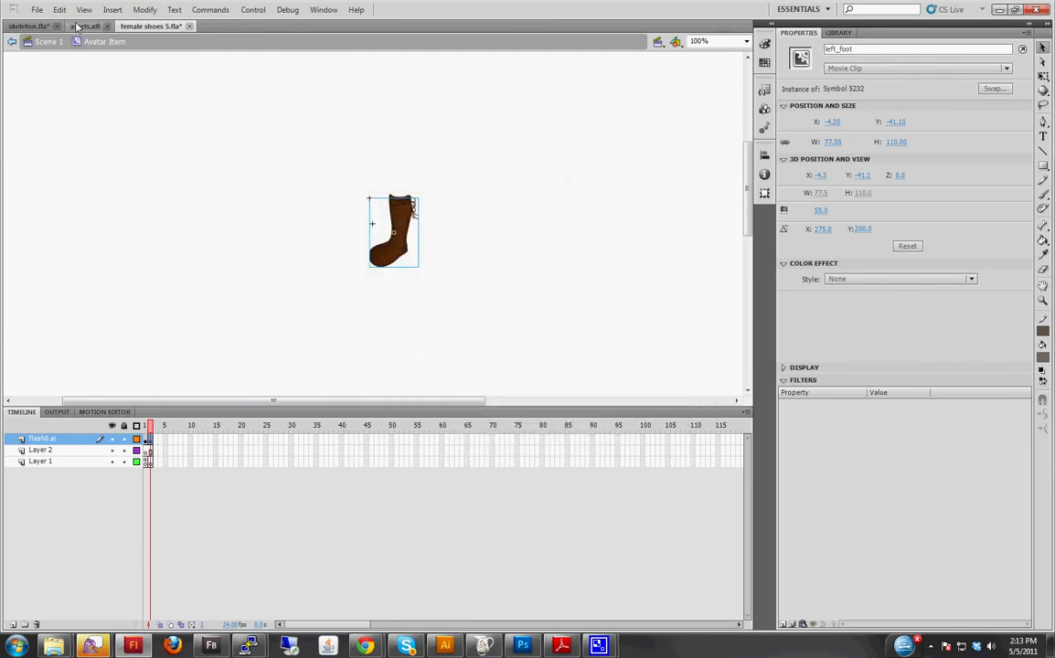
Open thumbnail_template.fla from the Avatar Items folder.
{"action": "left_click", "coordinate": [36, 9]}
{"action": "left_click", "coordinate": [50, 36]}
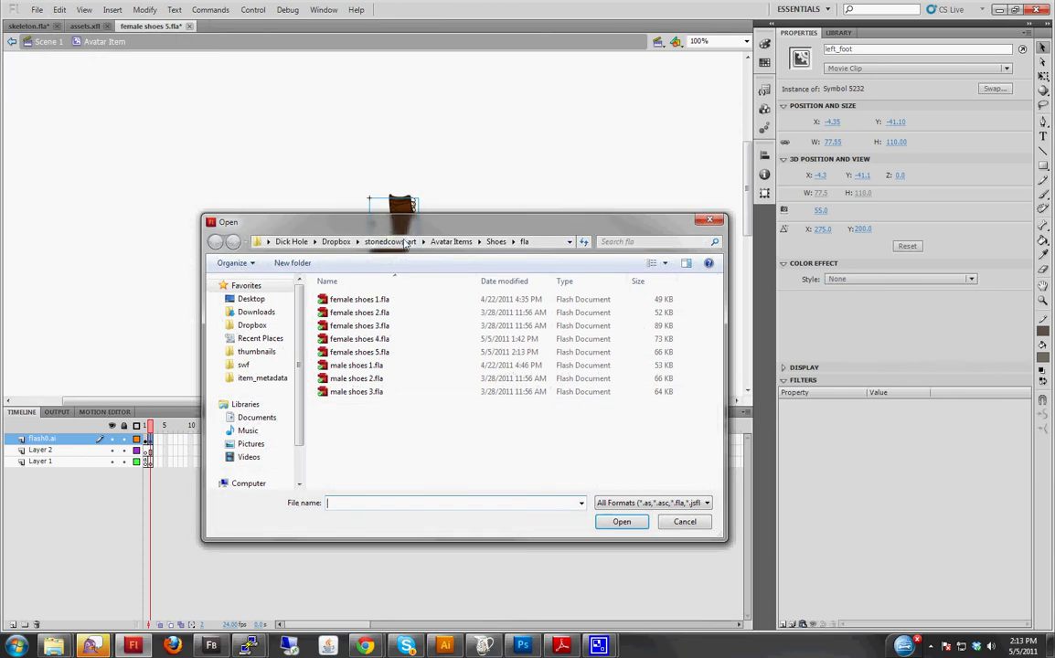
{"action": "left_click", "coordinate": [403, 242]}
{"action": "double_click", "coordinate": [347, 303]}
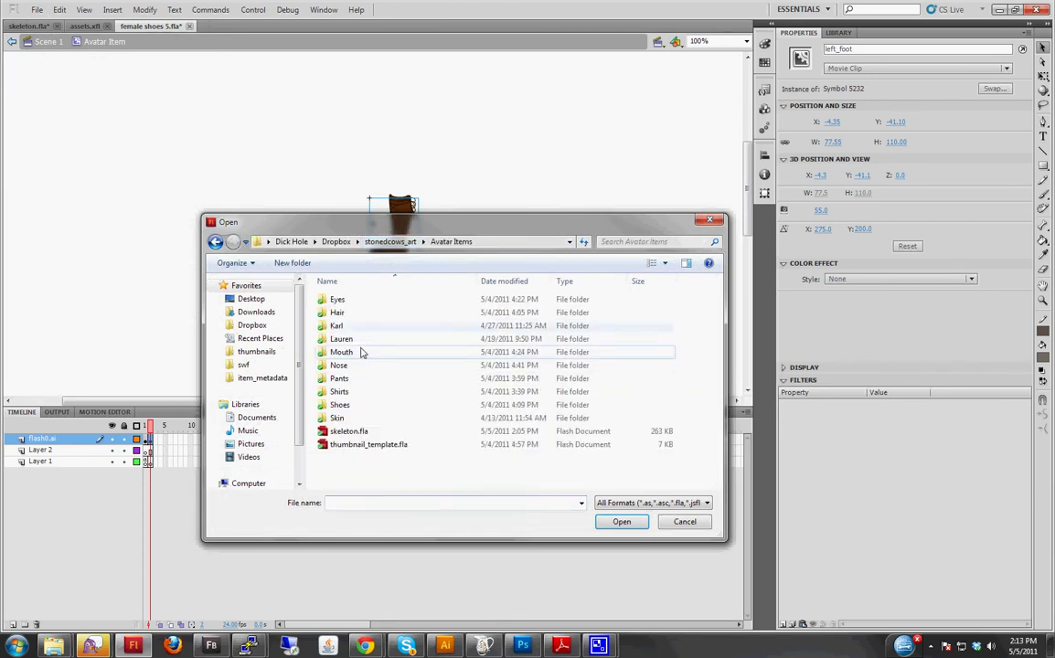
{"action": "double_click", "coordinate": [380, 445]}
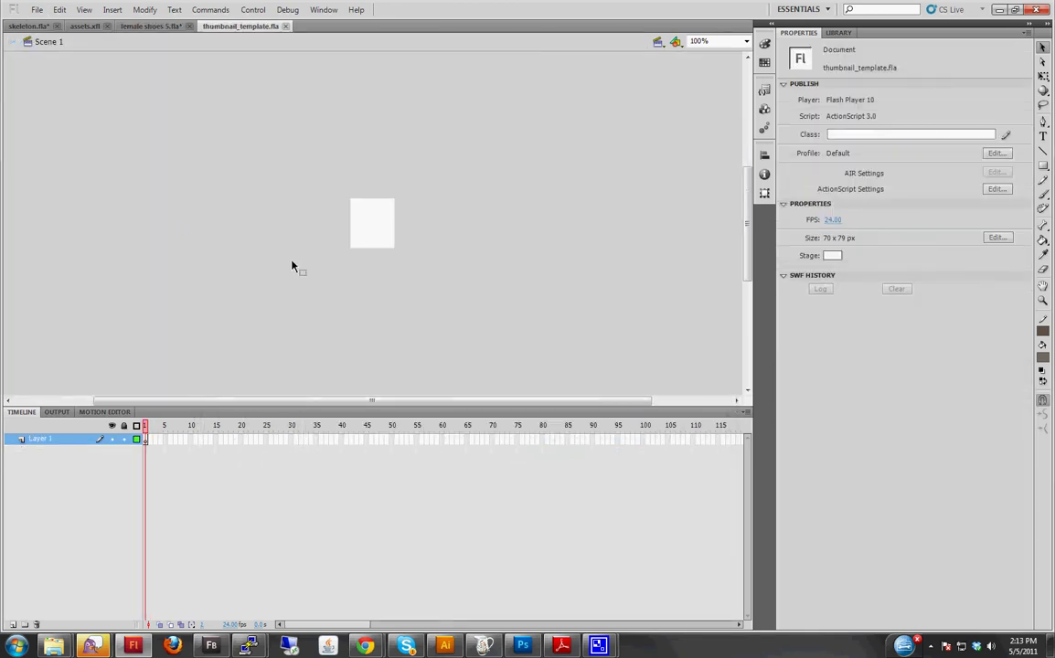
Copy the boot from female shoes 5 and paste two copies side by side into the thumbnail template.
{"action": "left_click", "coordinate": [151, 26]}
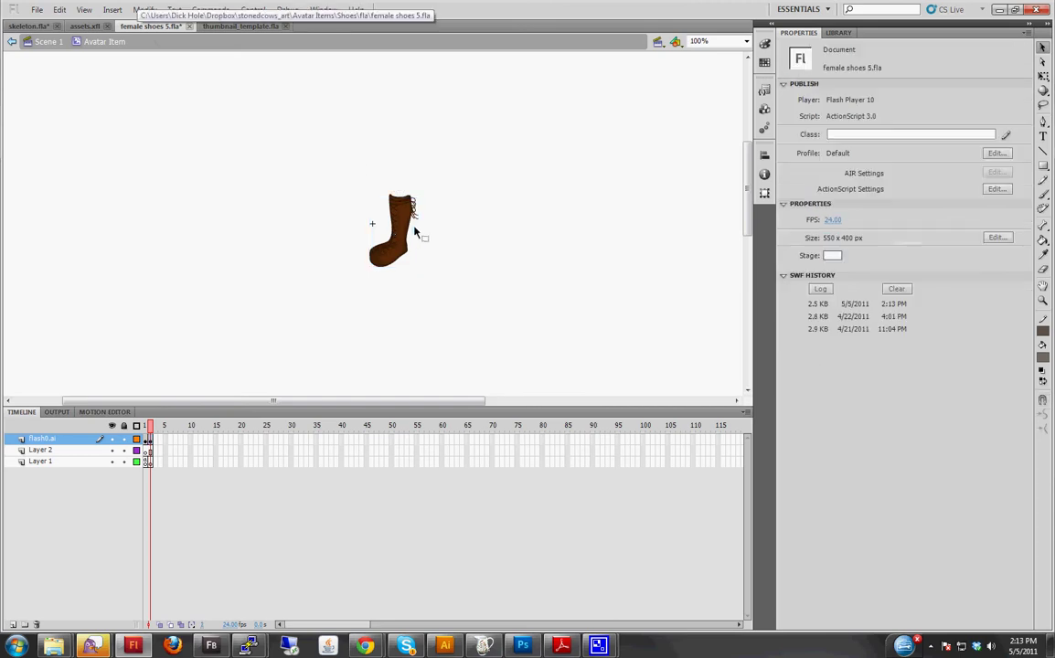
{"action": "left_click", "coordinate": [439, 241]}
{"action": "key", "text": "Delete"}
{"action": "key", "text": "ctrl+a"}
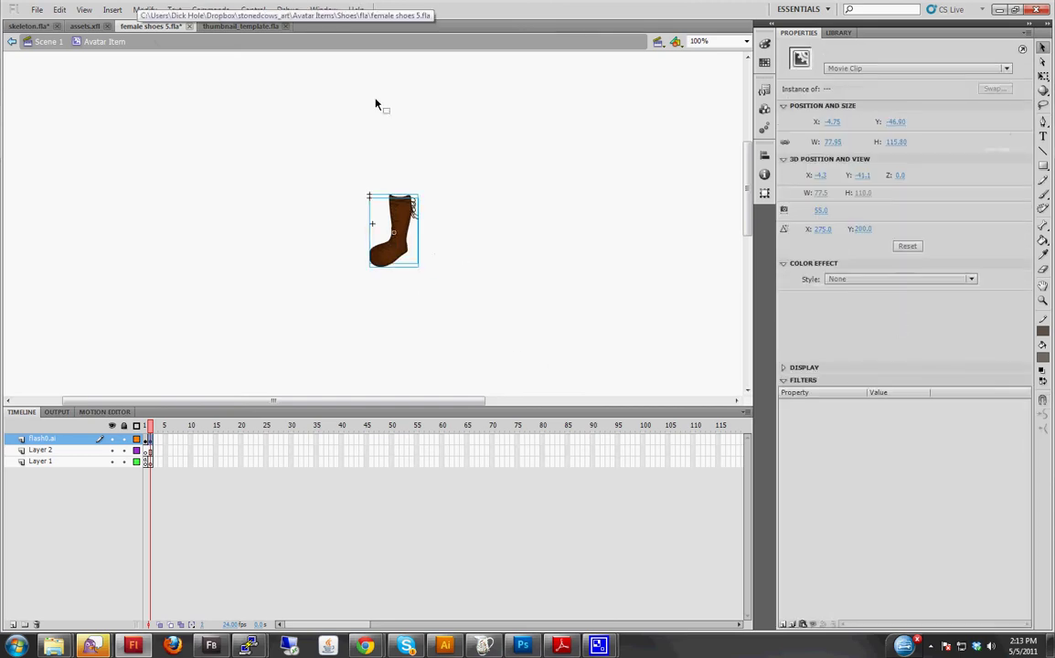
{"action": "key", "text": "ctrl+c"}
{"action": "left_click", "coordinate": [240, 25]}
{"action": "key", "text": "ctrl+v"}
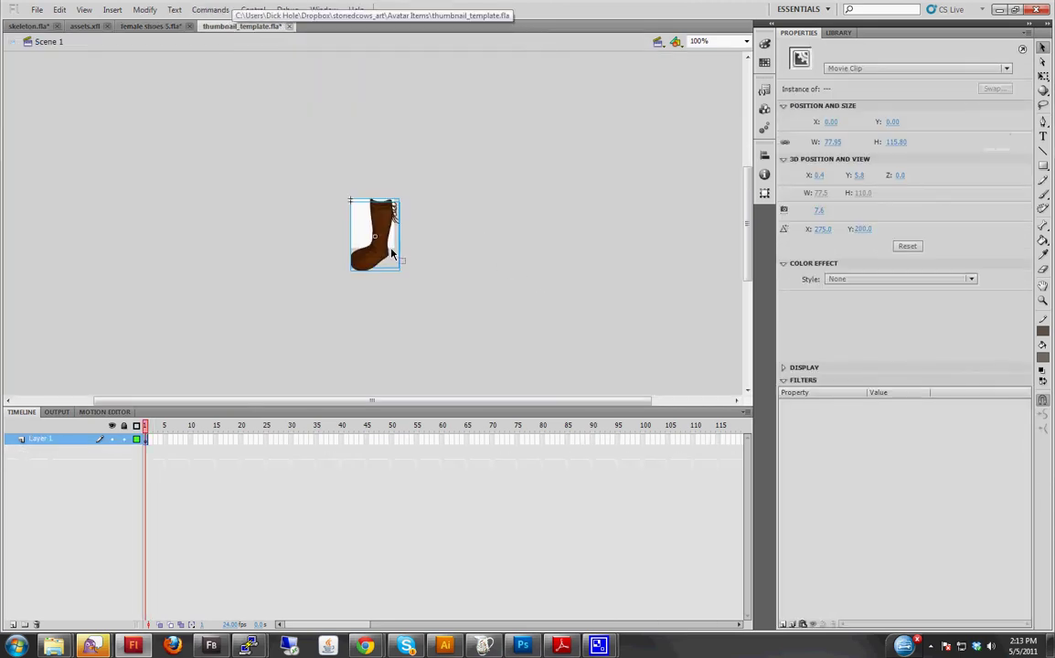
{"action": "key", "text": "ctrl+v"}
{"action": "left_click_drag", "start_coordinate": [385, 264], "coordinate": [402, 274]}
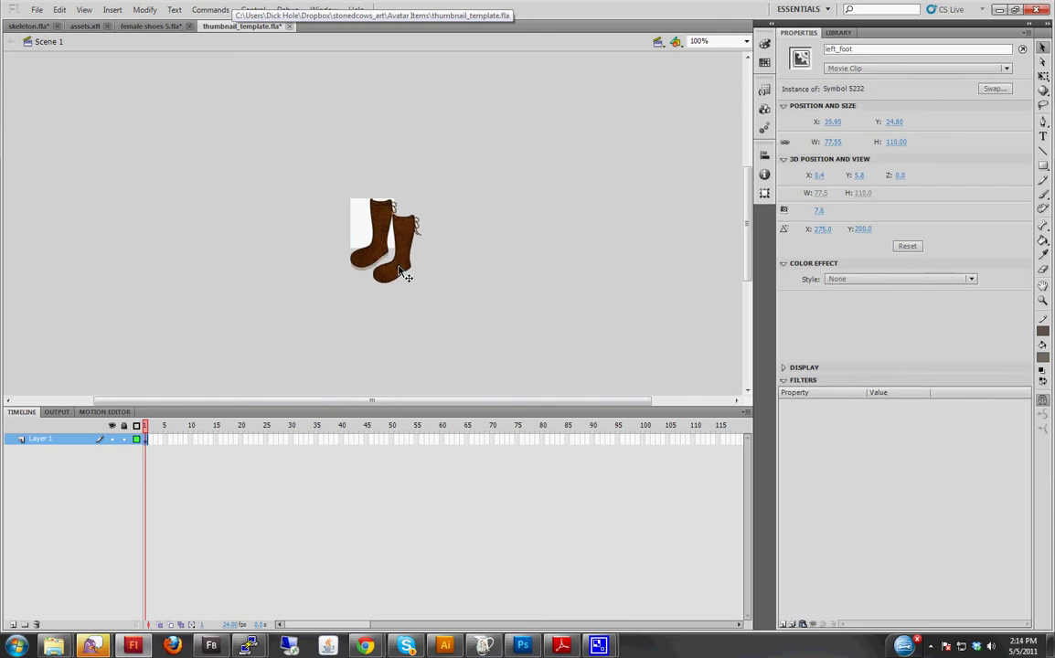
Free-transform both boots down to fit the 70 by 79 stage and position them.
{"action": "key", "text": "ctrl+a"}
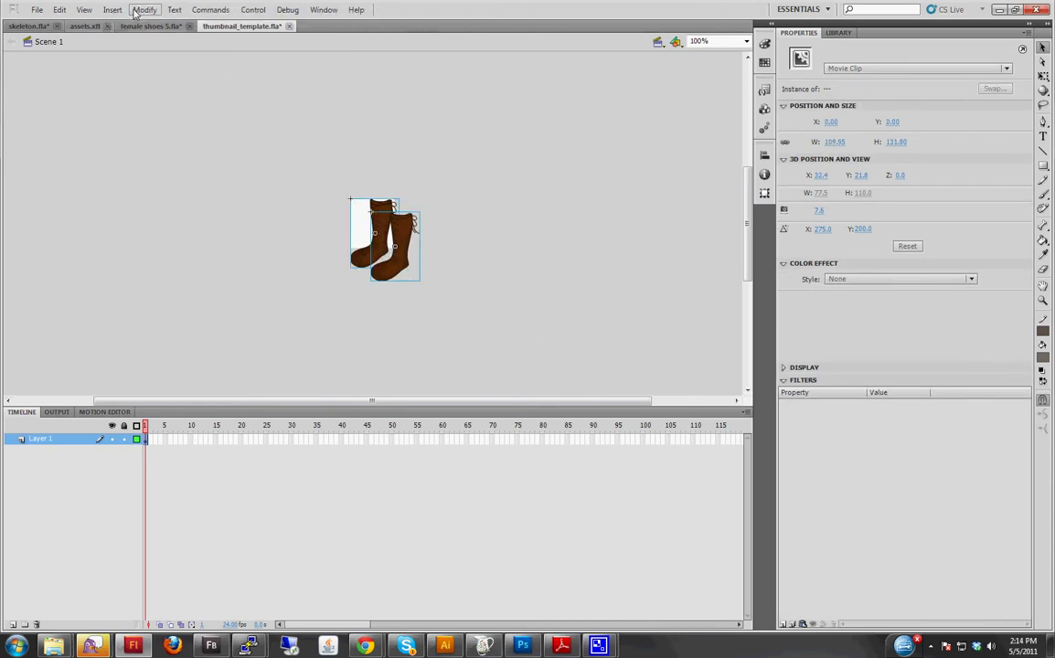
{"action": "left_click", "coordinate": [144, 9]}
{"action": "mouse_move", "coordinate": [168, 154]}
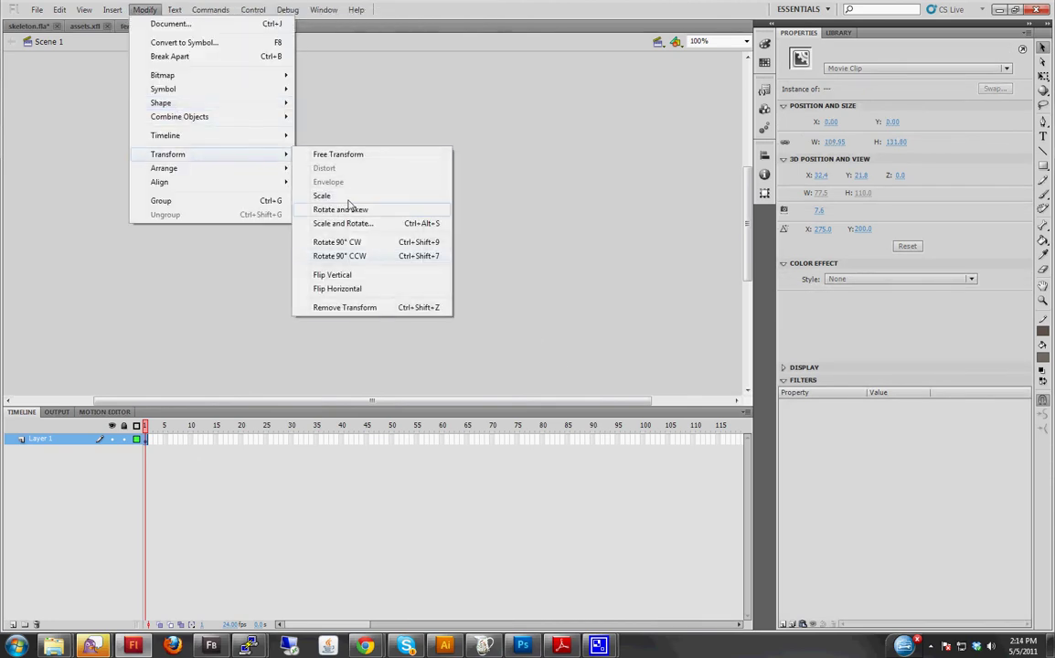
{"action": "left_click", "coordinate": [339, 154]}
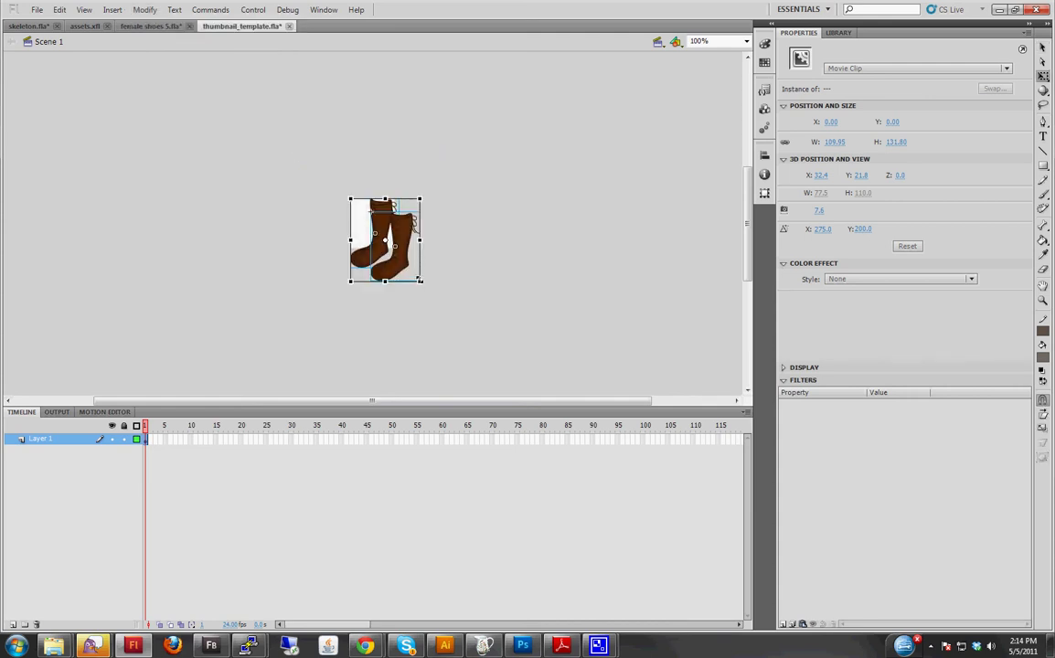
{"action": "left_click_drag", "start_coordinate": [420, 278], "coordinate": [391, 248]}
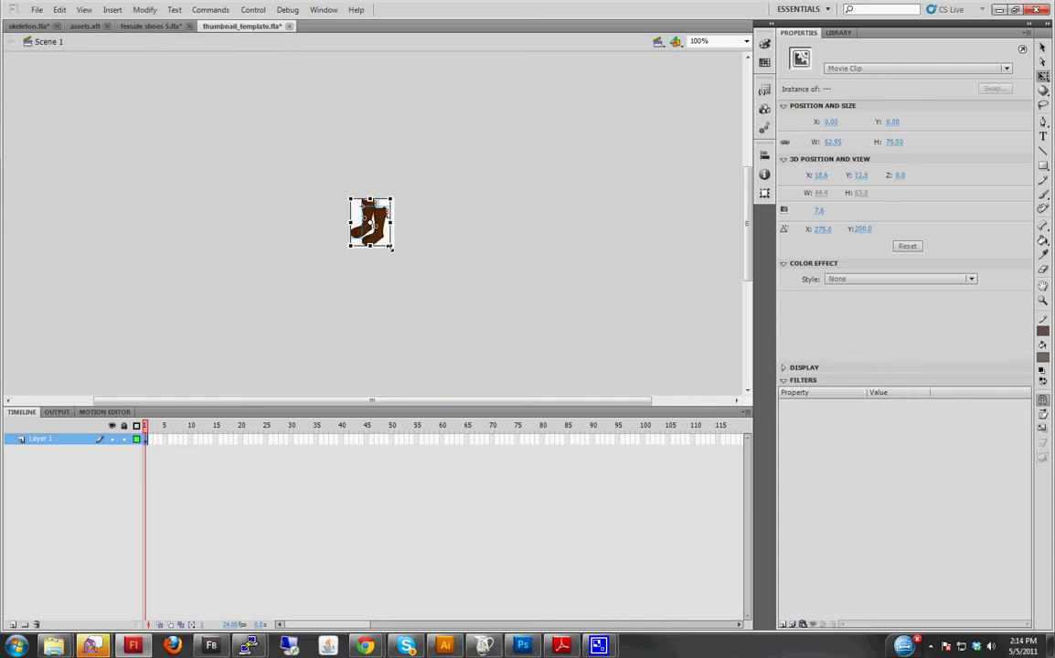
{"action": "left_click", "coordinate": [448, 183]}
{"action": "left_click_drag", "start_coordinate": [302, 169], "coordinate": [477, 260]}
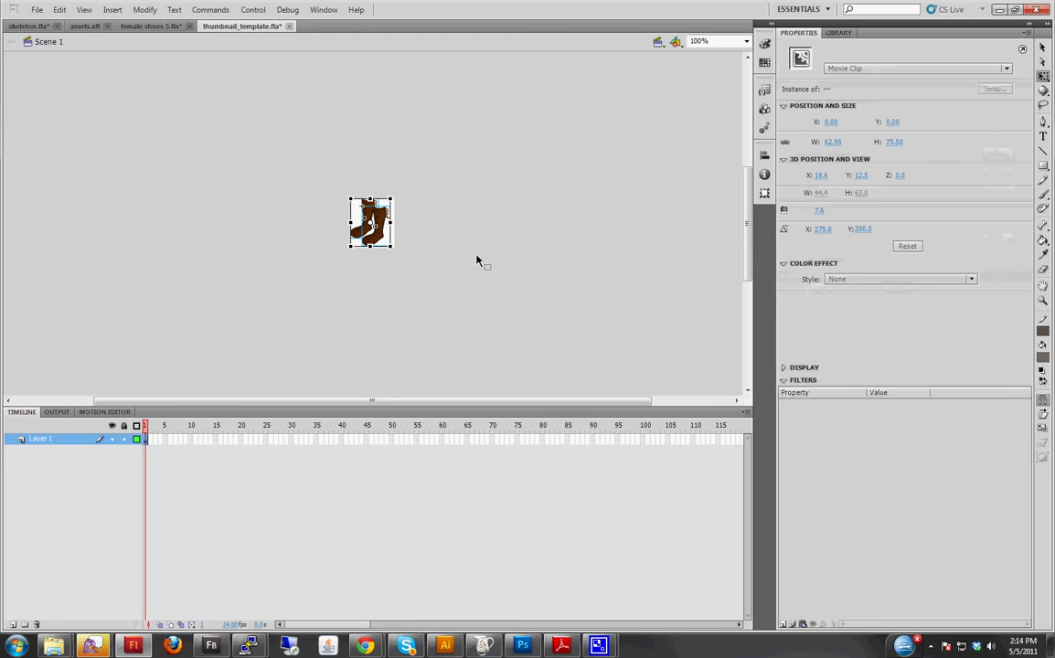
{"action": "key", "text": "Right"}
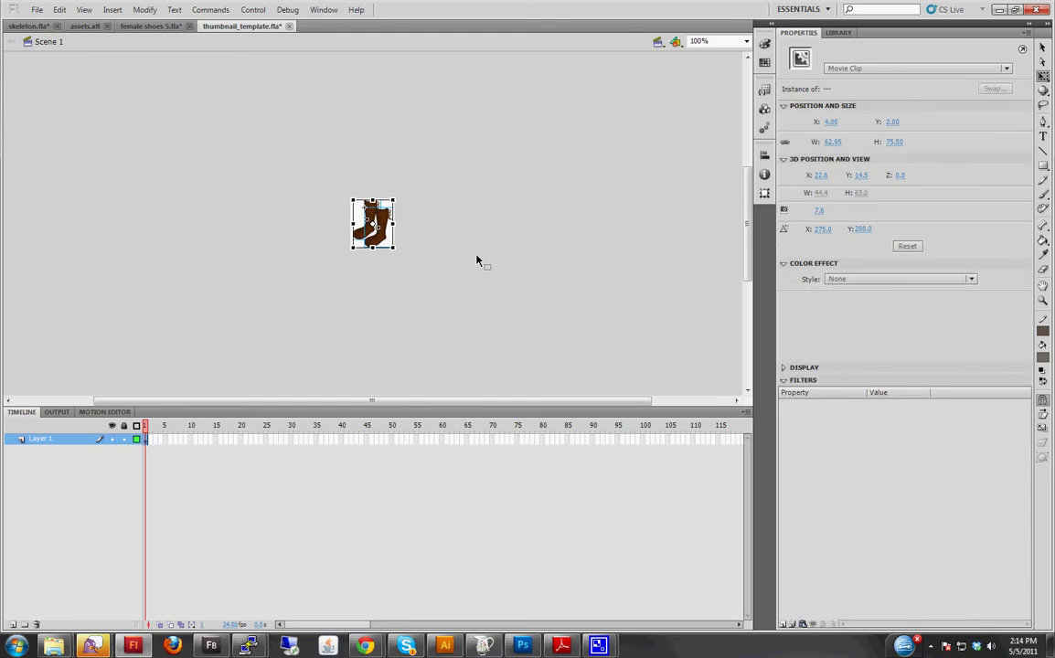
{"action": "left_click", "coordinate": [413, 175]}
Export the boots thumbnail as a PNG named female shoes 5 into the Shoes png folder, keeping default PNG settings.
{"action": "left_click", "coordinate": [37, 9]}
{"action": "mouse_move", "coordinate": [59, 213]}
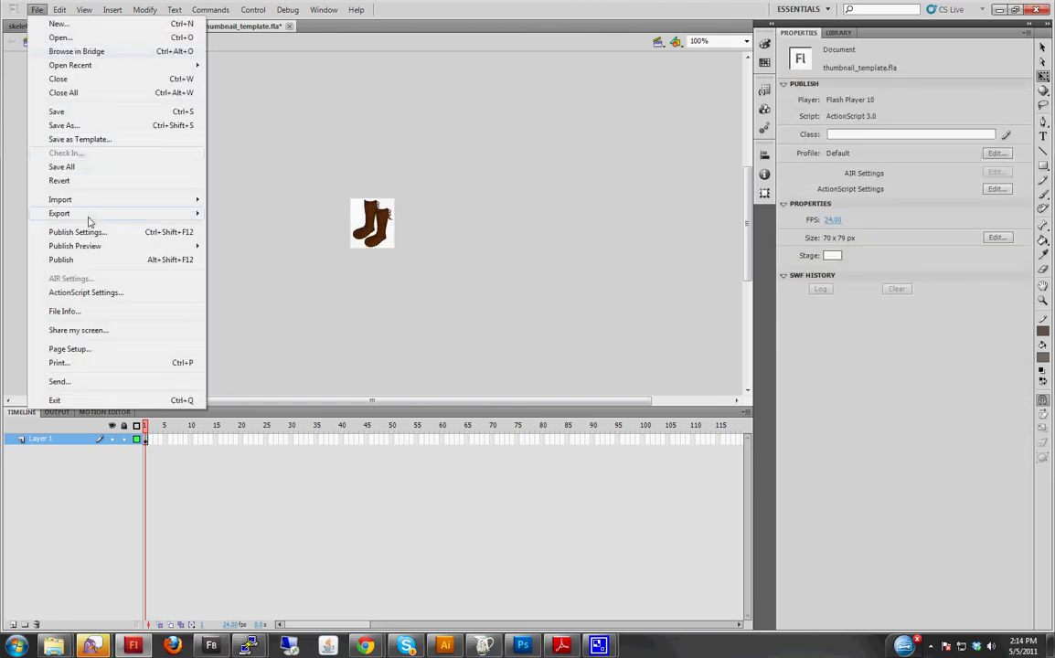
{"action": "left_click", "coordinate": [246, 213]}
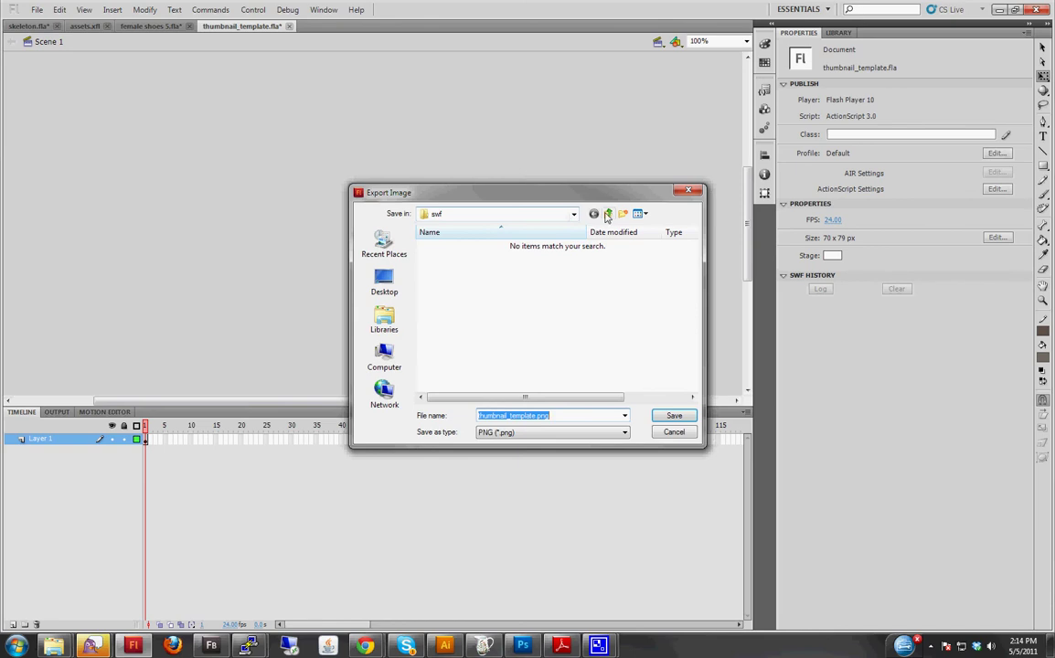
{"action": "double_click", "coordinate": [507, 259]}
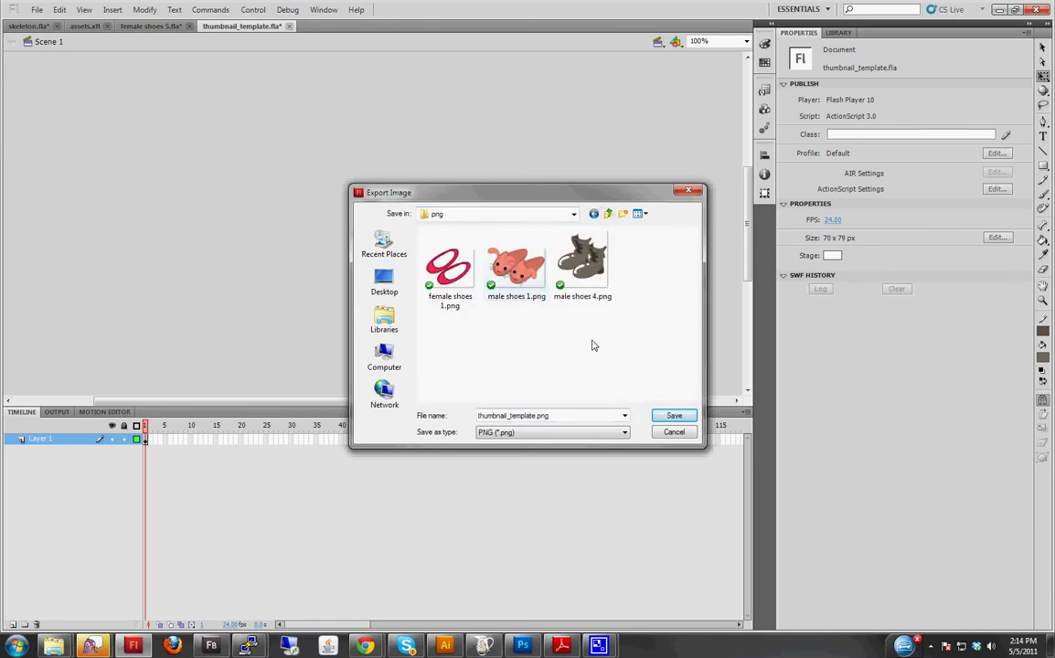
{"action": "double_click", "coordinate": [594, 415]}
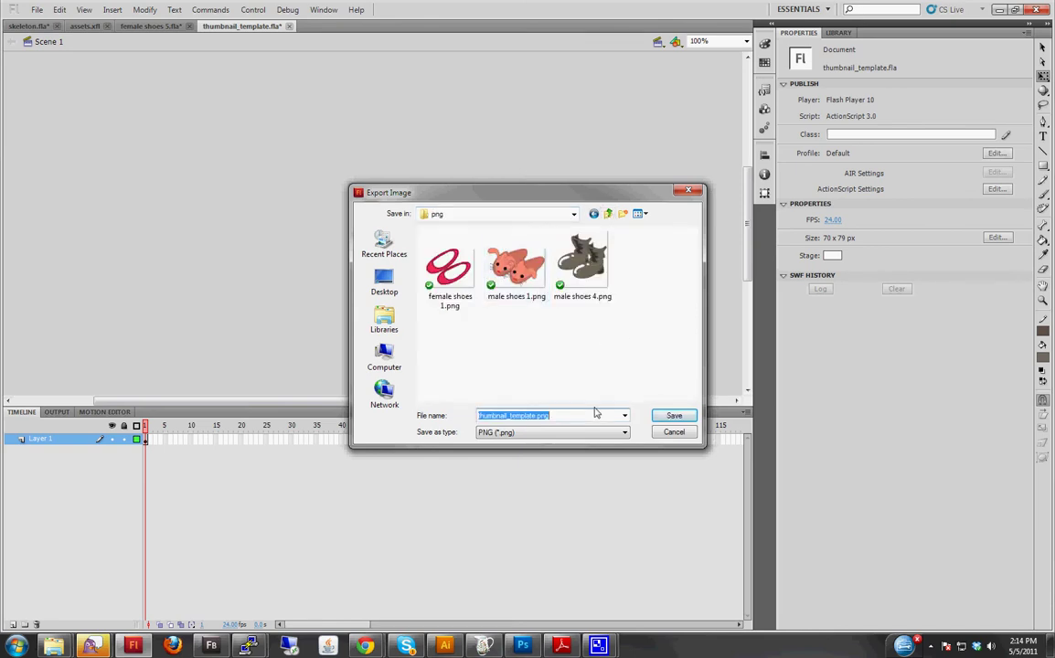
{"action": "type", "text": "female shoes"}
{"action": "key", "text": "Return"}
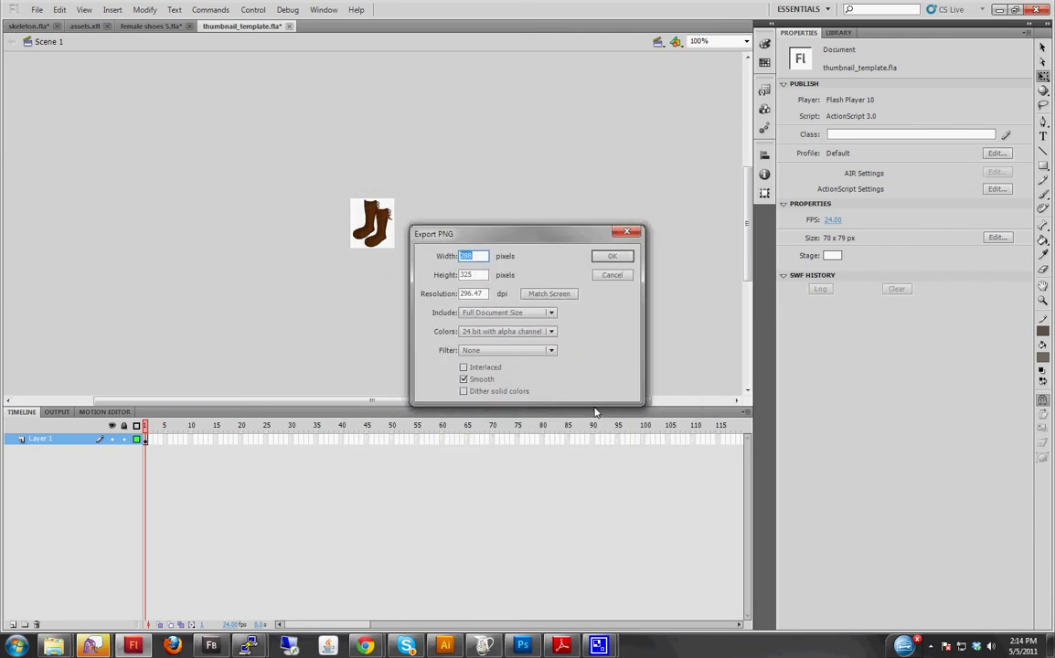
{"action": "key", "text": "Return"}
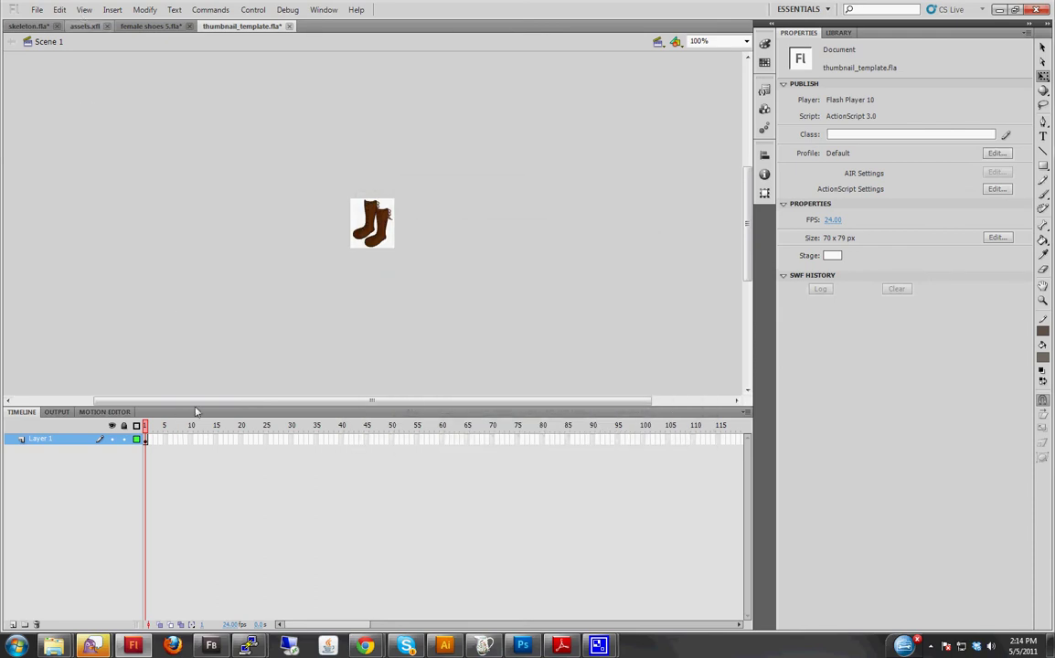
{"action": "mouse_move", "coordinate": [365, 646]}
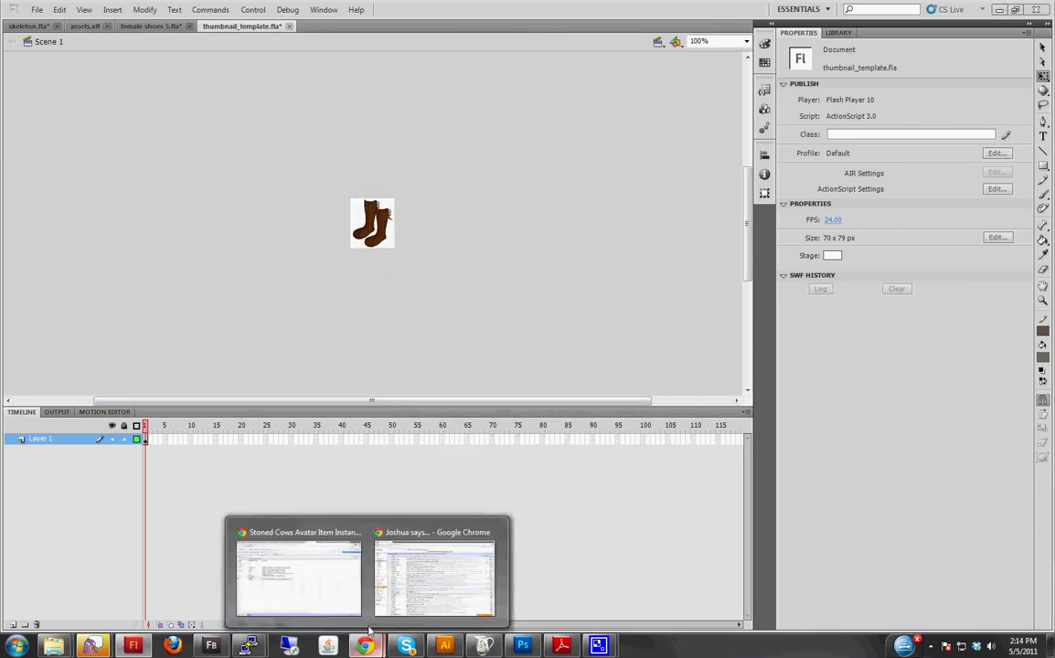
In the Weedville admin page, open Avatar Items > Shoes and edit the Female Shoes 3 item.
{"action": "left_click", "coordinate": [331, 585]}
{"action": "left_click", "coordinate": [55, 7]}
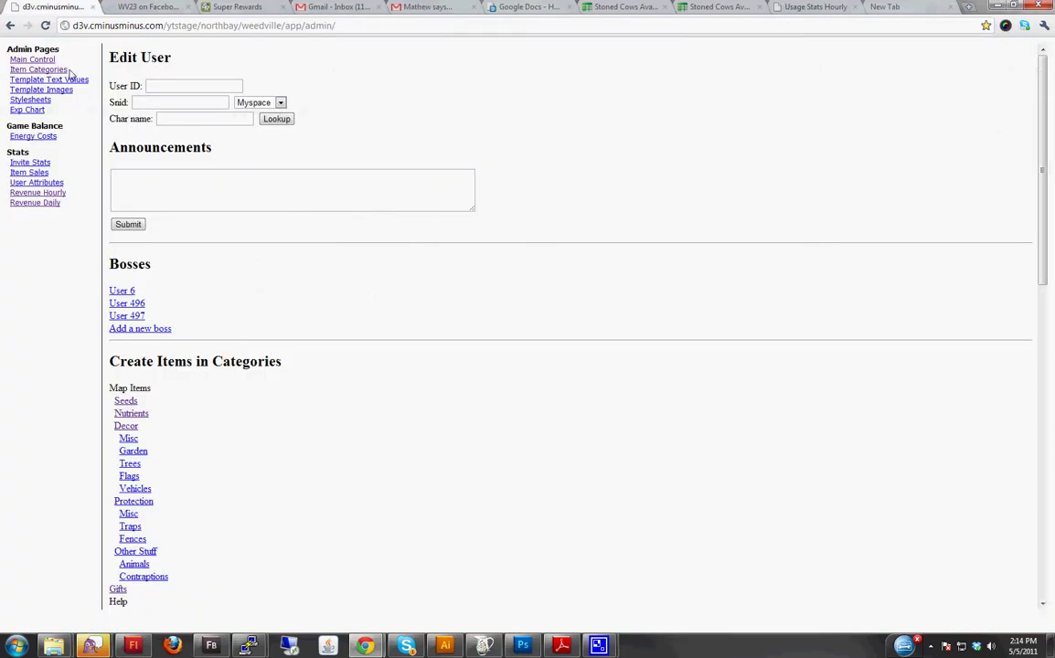
{"action": "scroll", "coordinate": [159, 428], "scroll_direction": "down", "scroll_amount": 2}
{"action": "scroll", "coordinate": [159, 428], "scroll_direction": "down", "scroll_amount": 2}
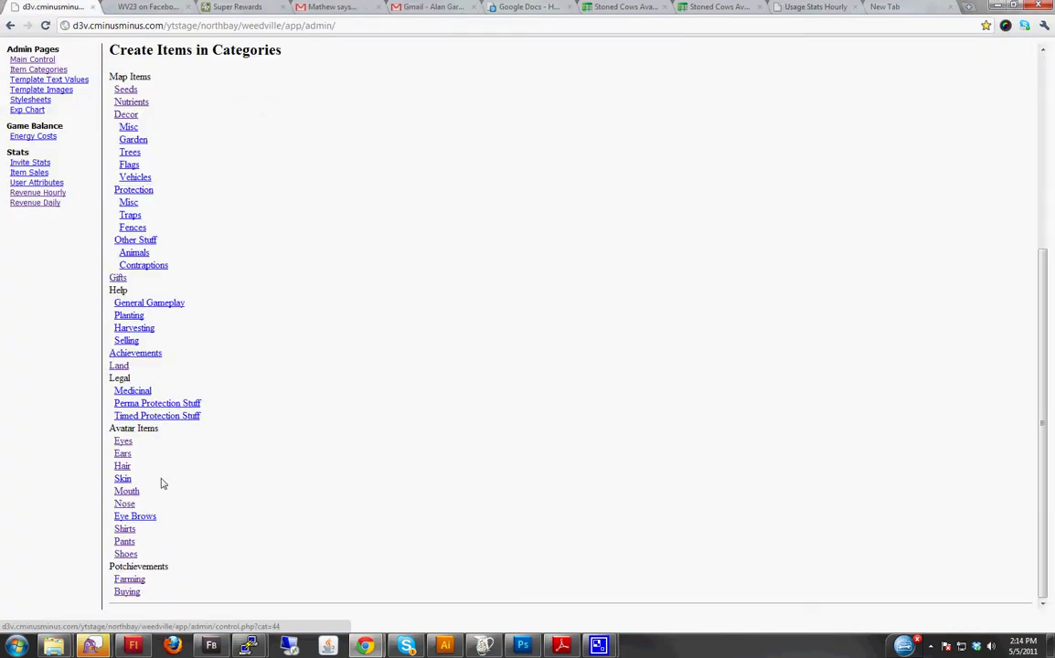
{"action": "left_click", "coordinate": [125, 554]}
{"action": "scroll", "coordinate": [184, 569], "scroll_direction": "down", "scroll_amount": 5}
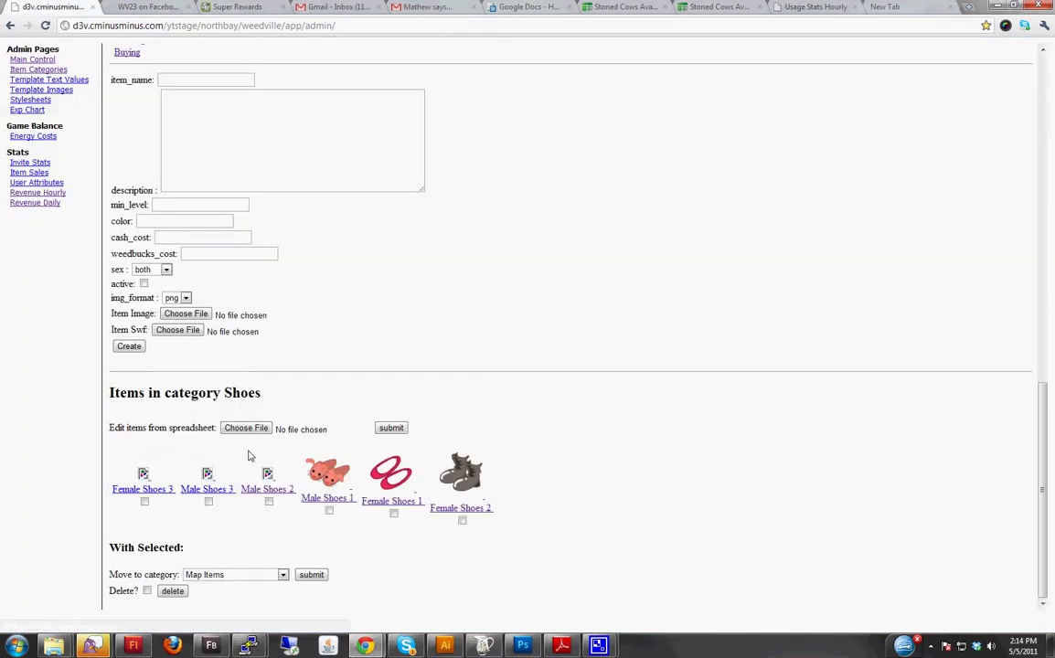
{"action": "scroll", "coordinate": [227, 347], "scroll_direction": "up", "scroll_amount": 2}
{"action": "left_click", "coordinate": [203, 206]}
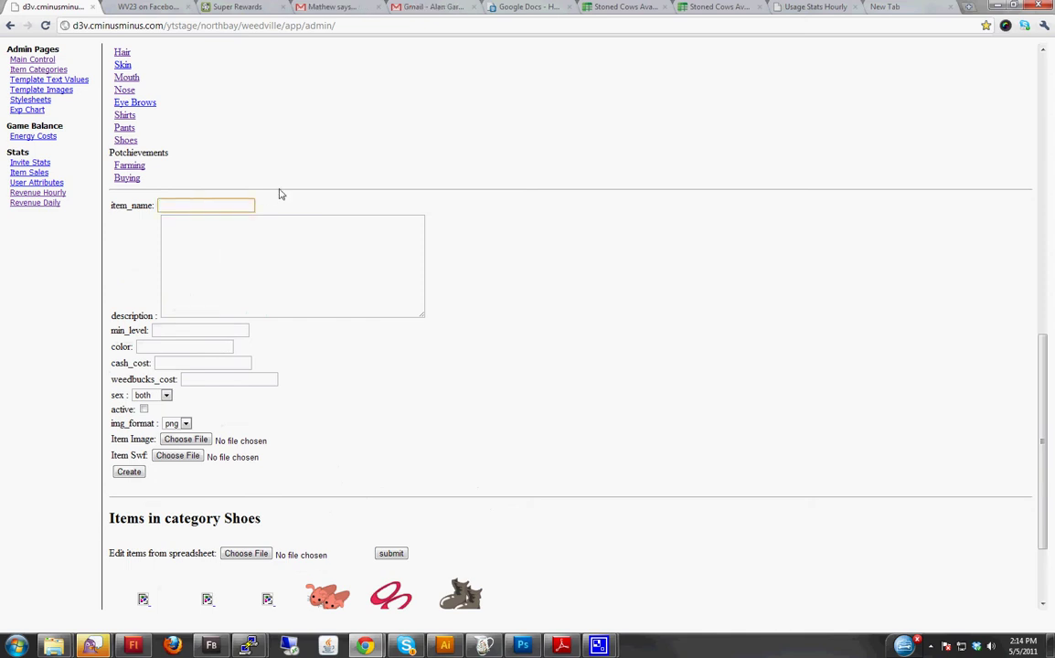
{"action": "scroll", "coordinate": [281, 194], "scroll_direction": "down", "scroll_amount": 2}
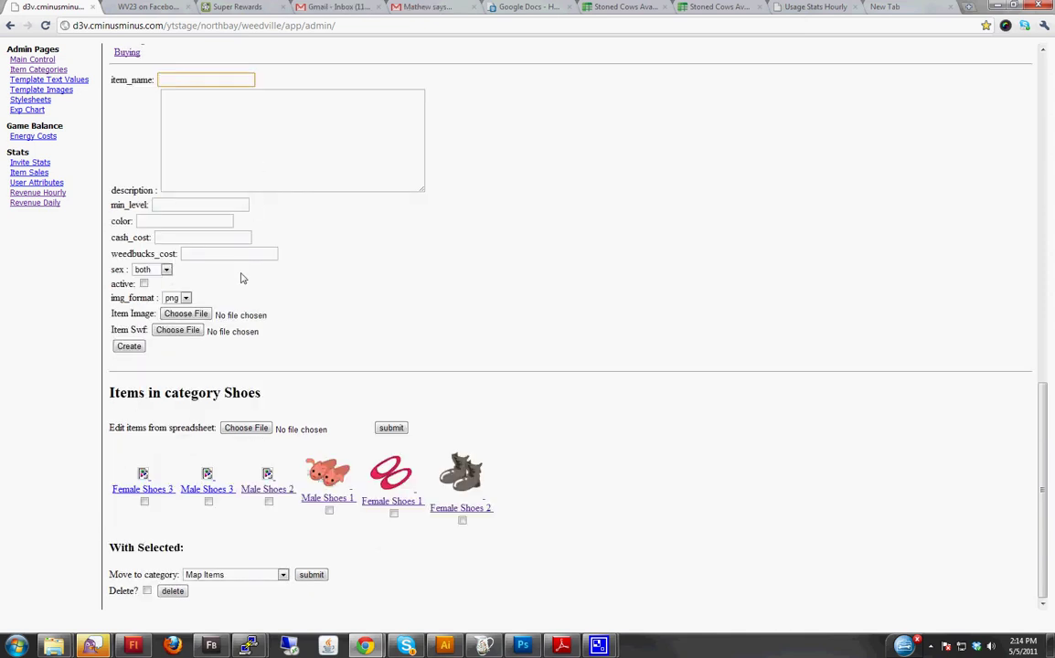
{"action": "left_click", "coordinate": [143, 482]}
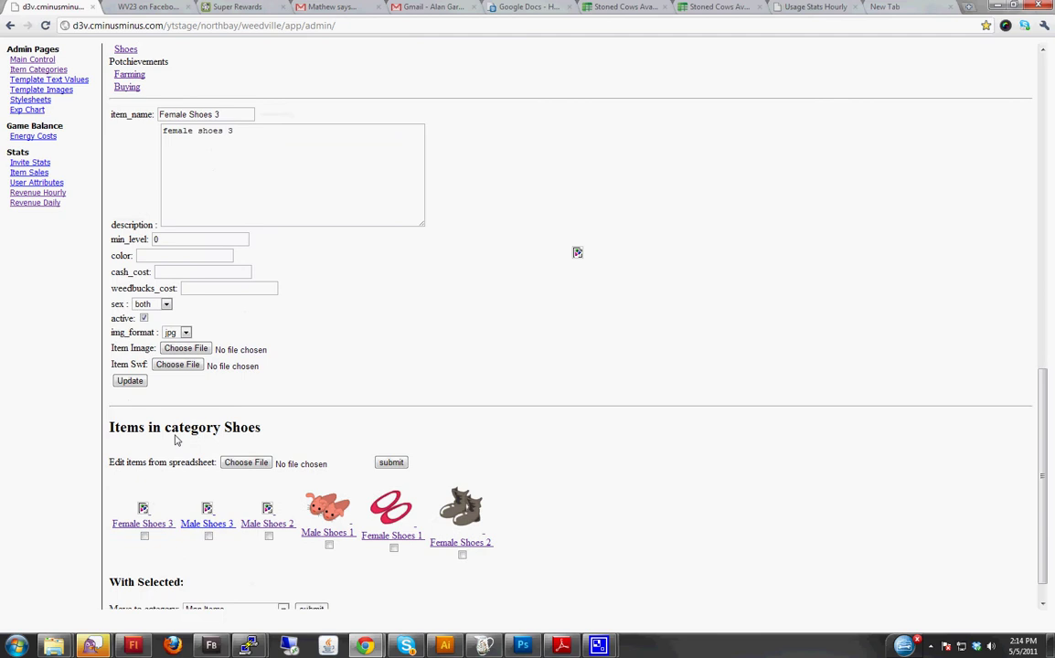
{"action": "scroll", "coordinate": [192, 366], "scroll_direction": "up", "scroll_amount": 2}
Set the image format to png and attach female shoes 5.png from the Shoes png folder.
{"action": "left_click", "coordinate": [179, 423]}
{"action": "left_click", "coordinate": [174, 444]}
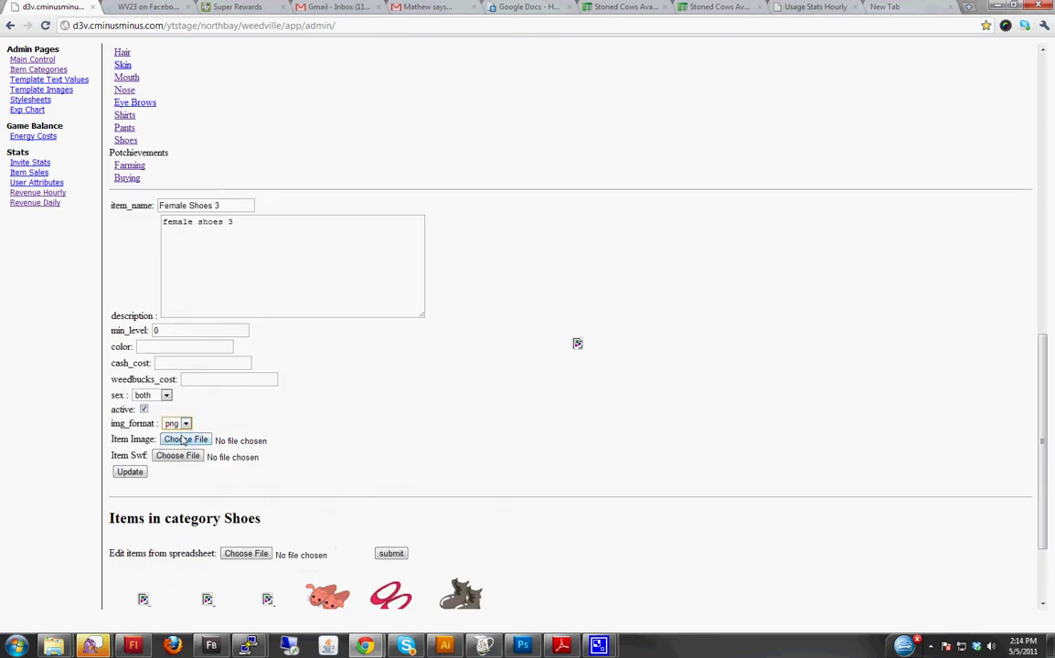
{"action": "left_click", "coordinate": [186, 440]}
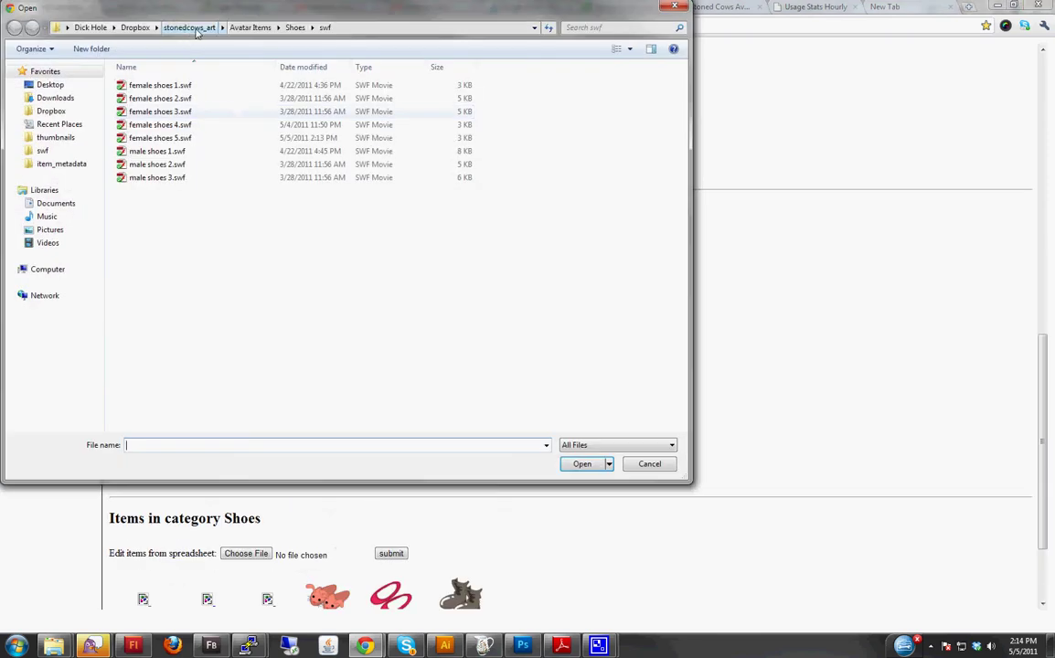
{"action": "left_click", "coordinate": [252, 27]}
{"action": "double_click", "coordinate": [139, 190]}
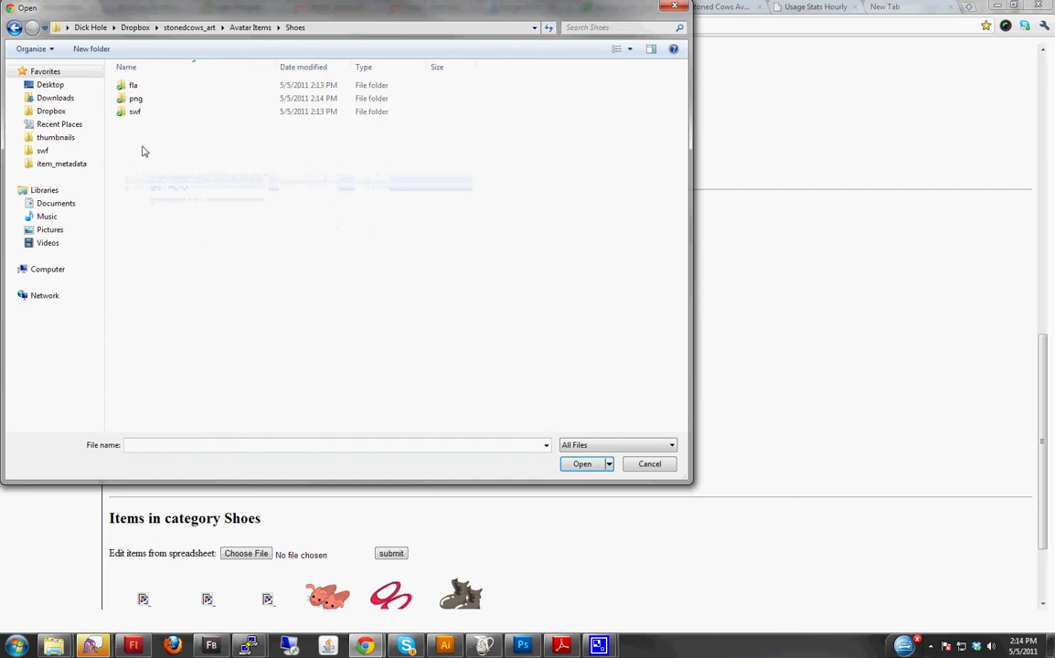
{"action": "double_click", "coordinate": [137, 98]}
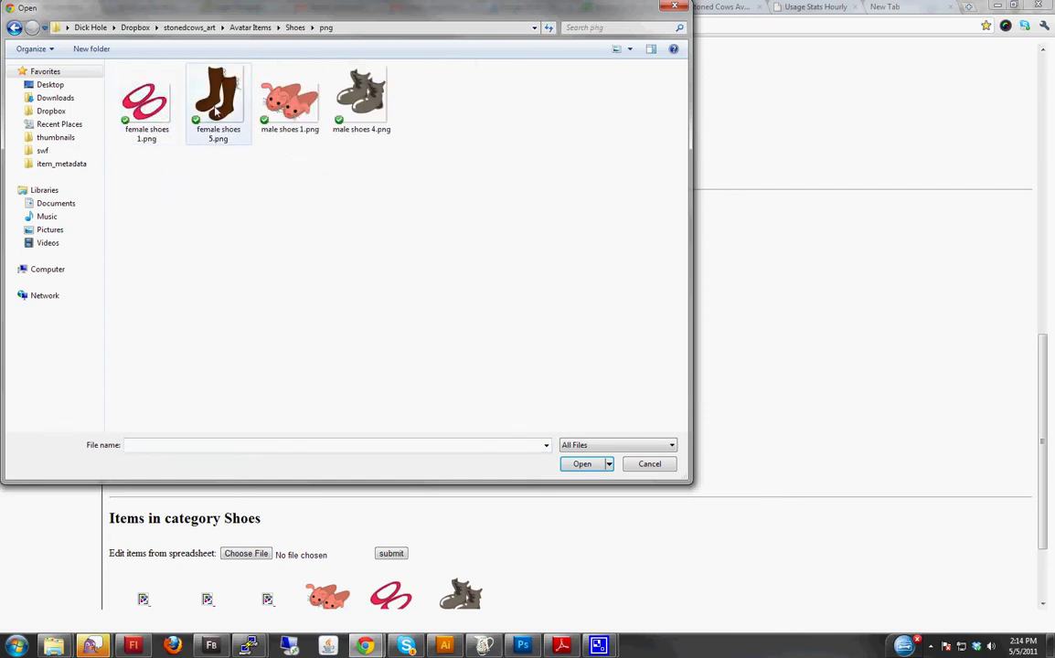
{"action": "double_click", "coordinate": [196, 100]}
Attach female shoes 5.swf as the item's movie file.
{"action": "left_click", "coordinate": [177, 457]}
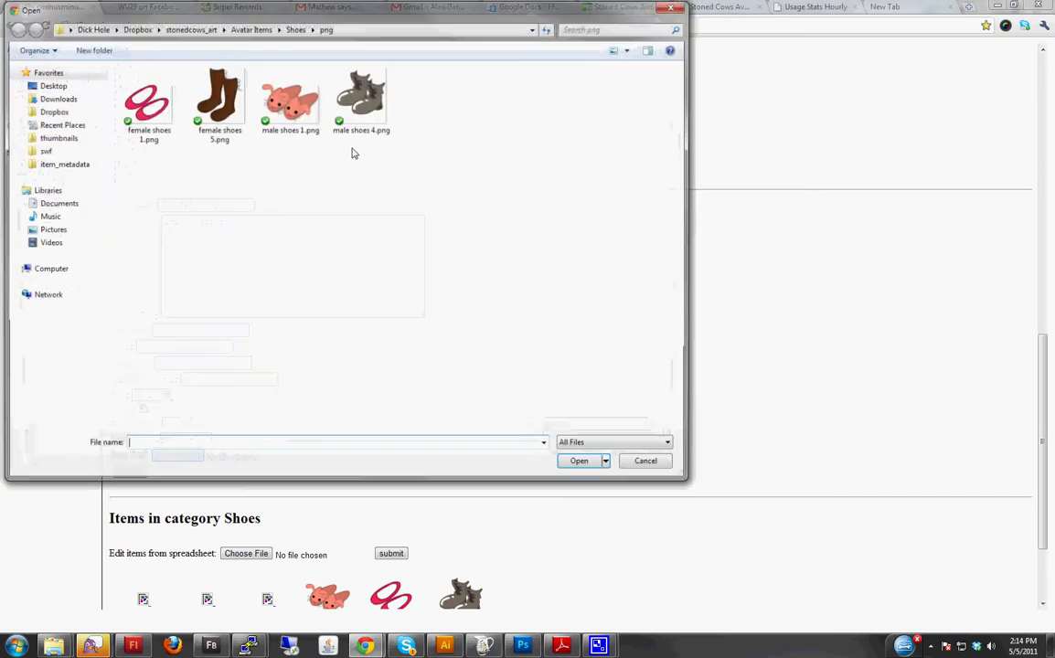
{"action": "left_click", "coordinate": [294, 27]}
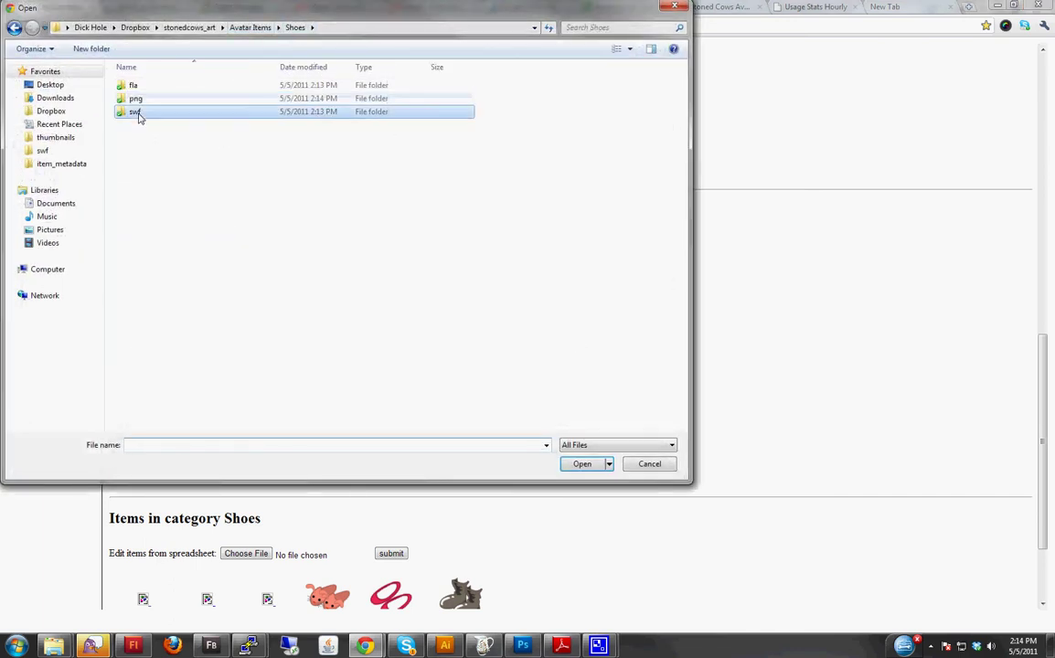
{"action": "double_click", "coordinate": [136, 111]}
{"action": "double_click", "coordinate": [178, 142]}
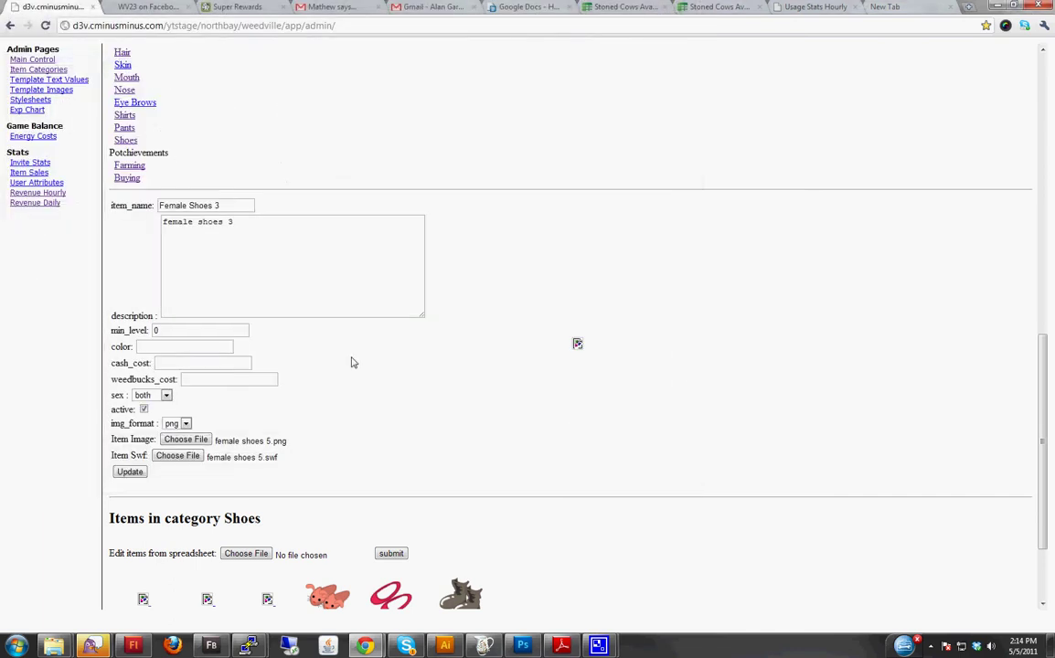
Set the item's sex to female and save the update.
{"action": "left_click", "coordinate": [162, 397]}
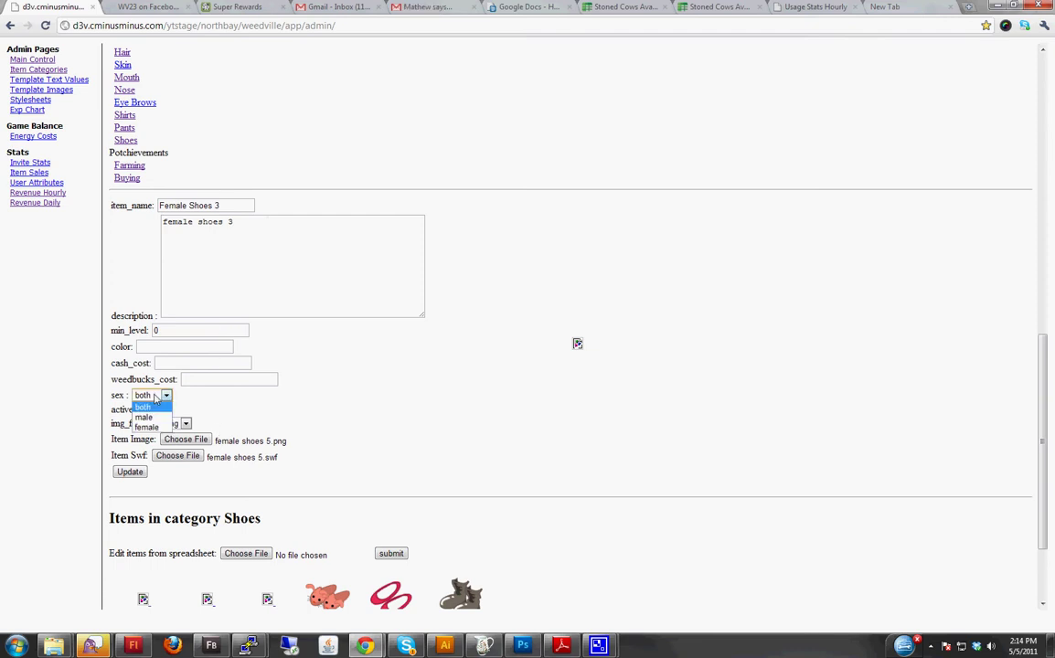
{"action": "left_click", "coordinate": [147, 424]}
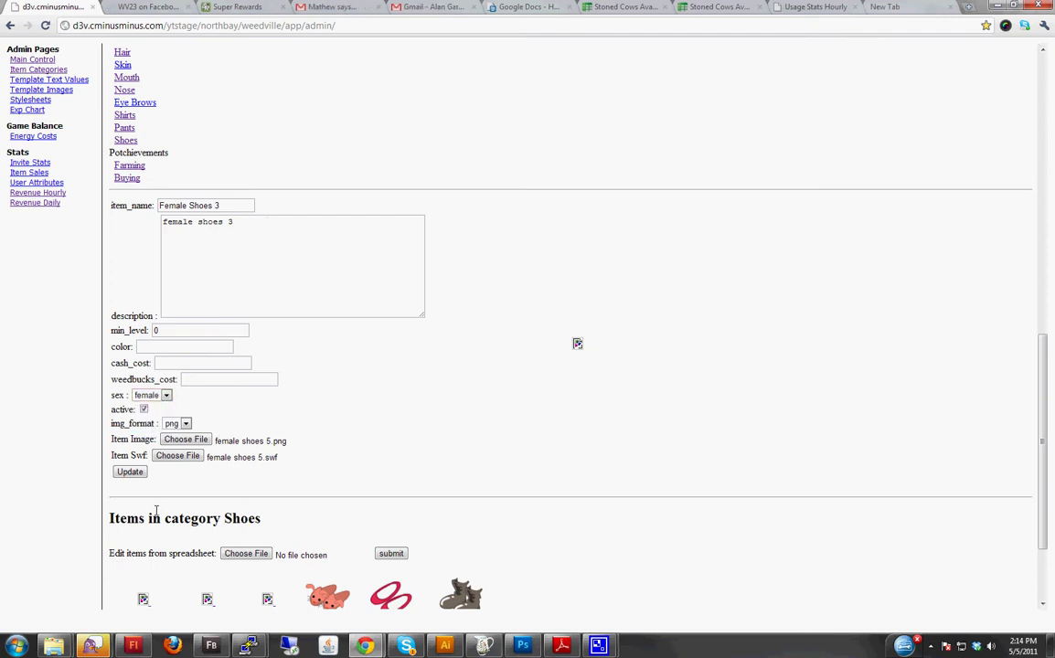
{"action": "left_click", "coordinate": [130, 473]}
{"action": "scroll", "coordinate": [229, 500], "scroll_direction": "down", "scroll_amount": 7}
{"action": "scroll", "coordinate": [285, 515], "scroll_direction": "down", "scroll_amount": 3}
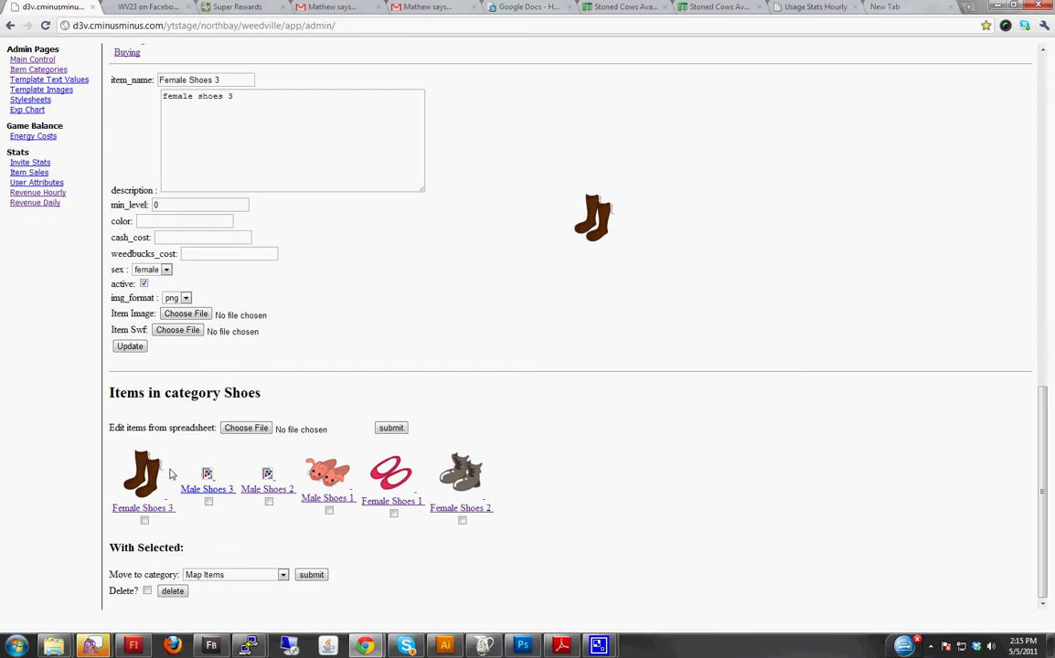
Reload the game in the WV23 on Facebook tab and dismiss the welcome neighbors popup.
{"action": "scroll", "coordinate": [213, 419], "scroll_direction": "up", "scroll_amount": 3}
{"action": "scroll", "coordinate": [146, 275], "scroll_direction": "up", "scroll_amount": 2}
{"action": "left_click", "coordinate": [146, 7]}
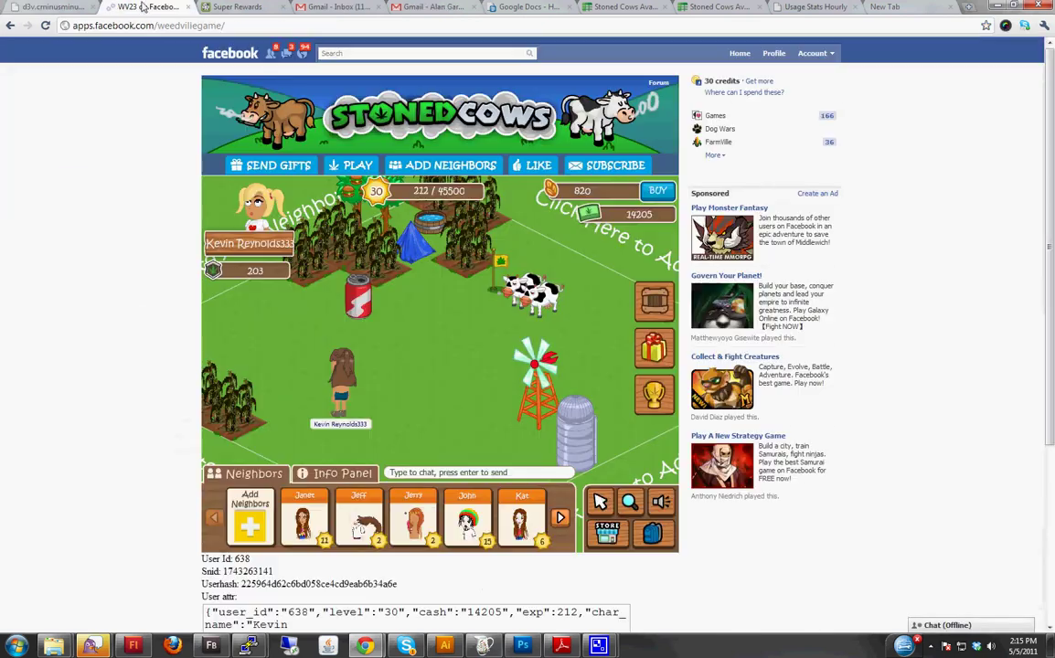
{"action": "left_click", "coordinate": [182, 28]}
{"action": "key", "text": "Return"}
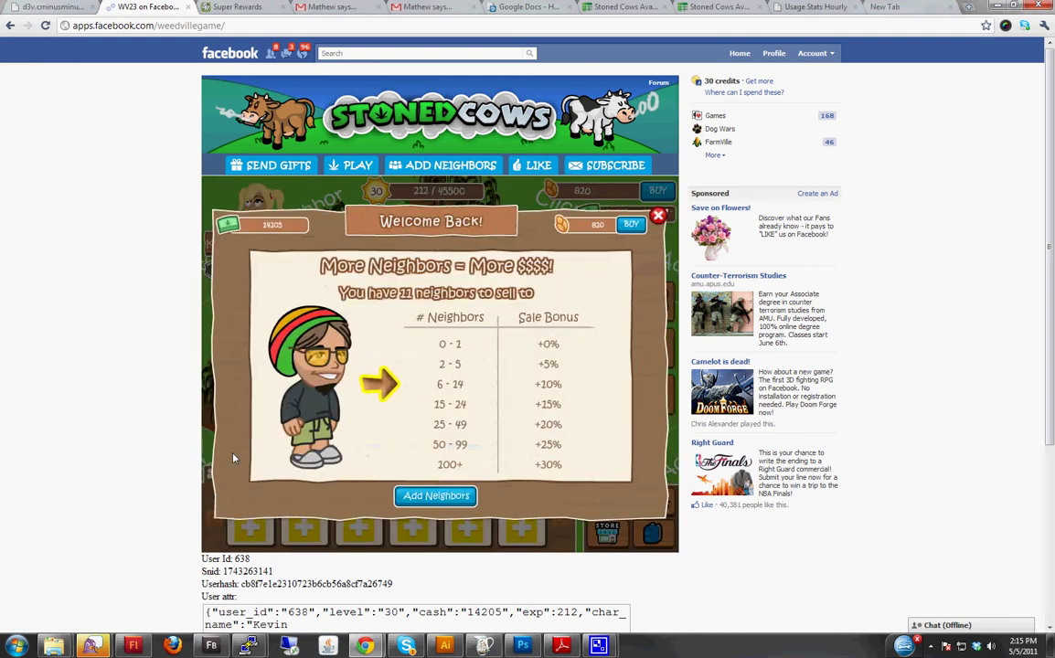
{"action": "left_click", "coordinate": [624, 224]}
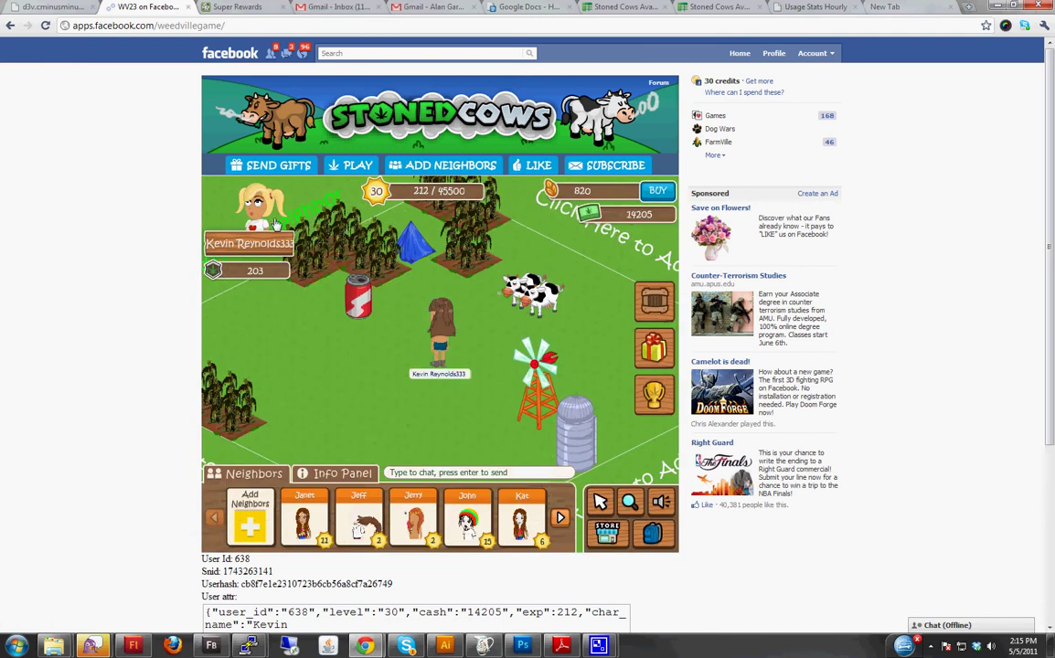
Put the brown boots on the avatar from the Avatar panel's Shoes list.
{"action": "left_click", "coordinate": [257, 210]}
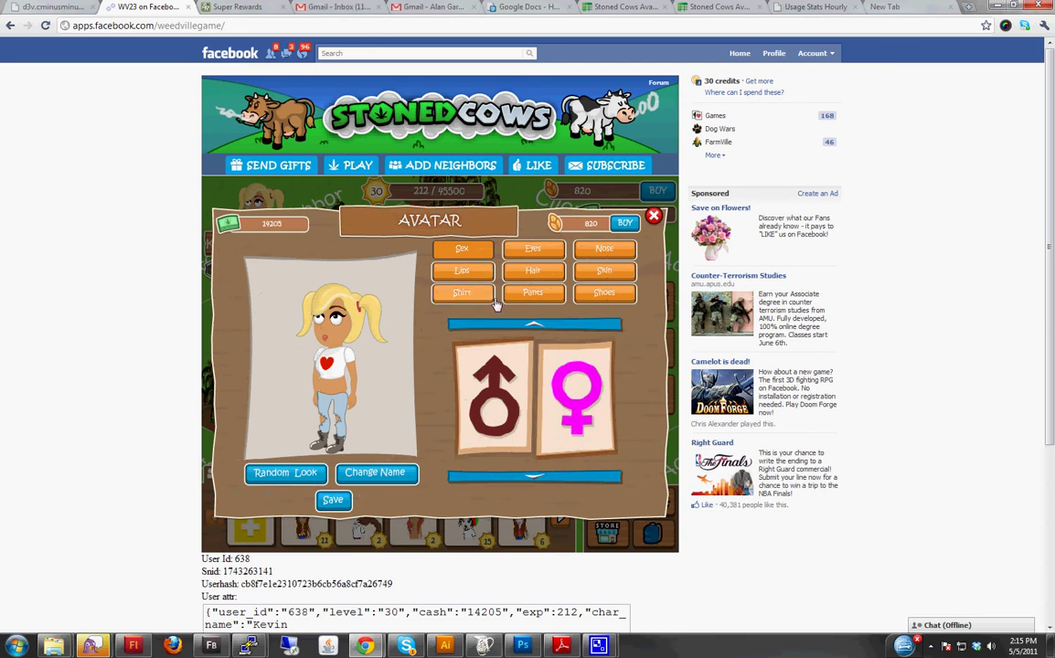
{"action": "left_click", "coordinate": [590, 296]}
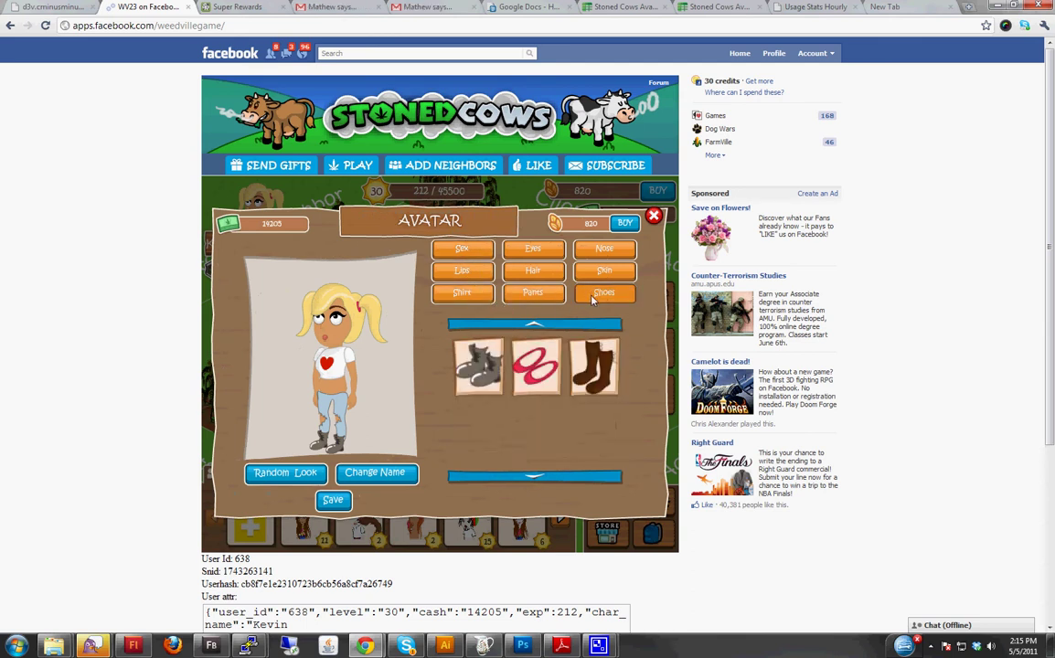
{"action": "left_click", "coordinate": [589, 361]}
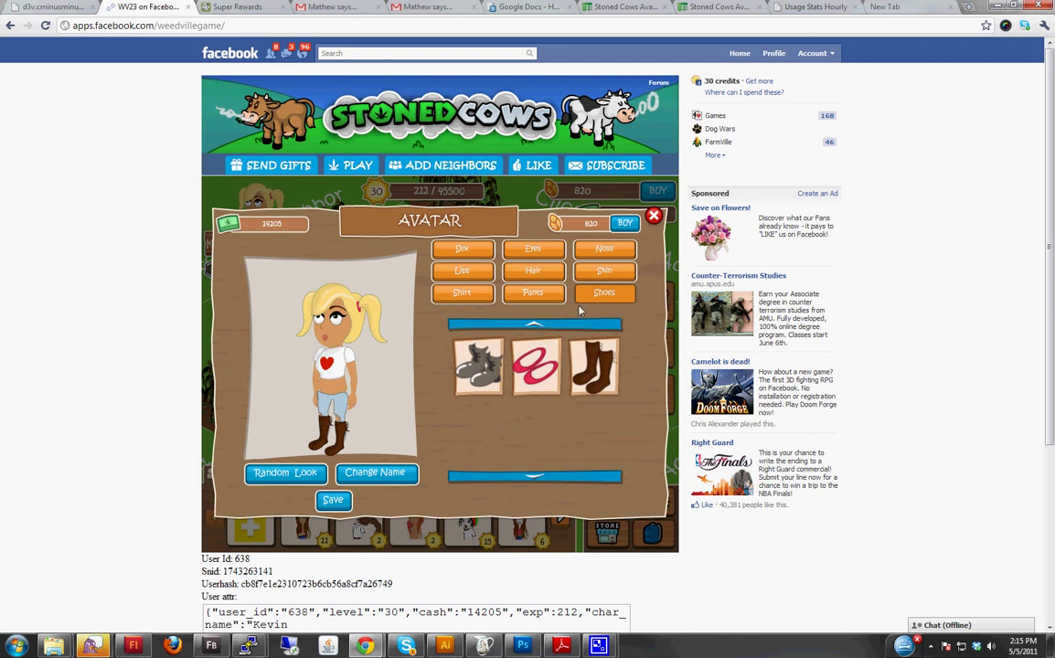
{"action": "left_click", "coordinate": [332, 508]}
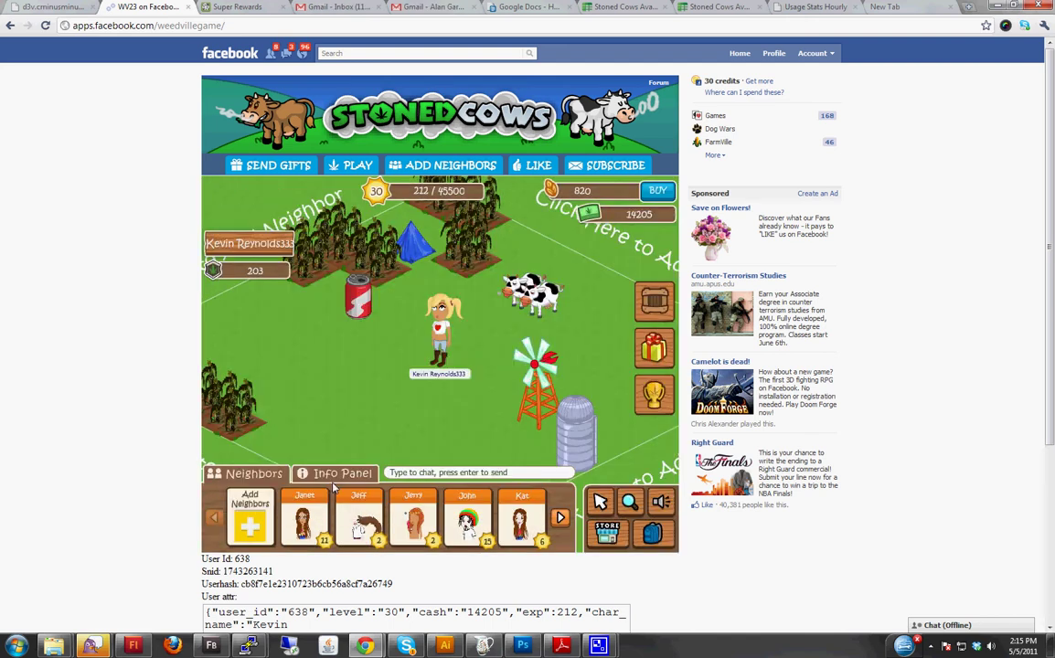
{"action": "left_click", "coordinate": [477, 448]}
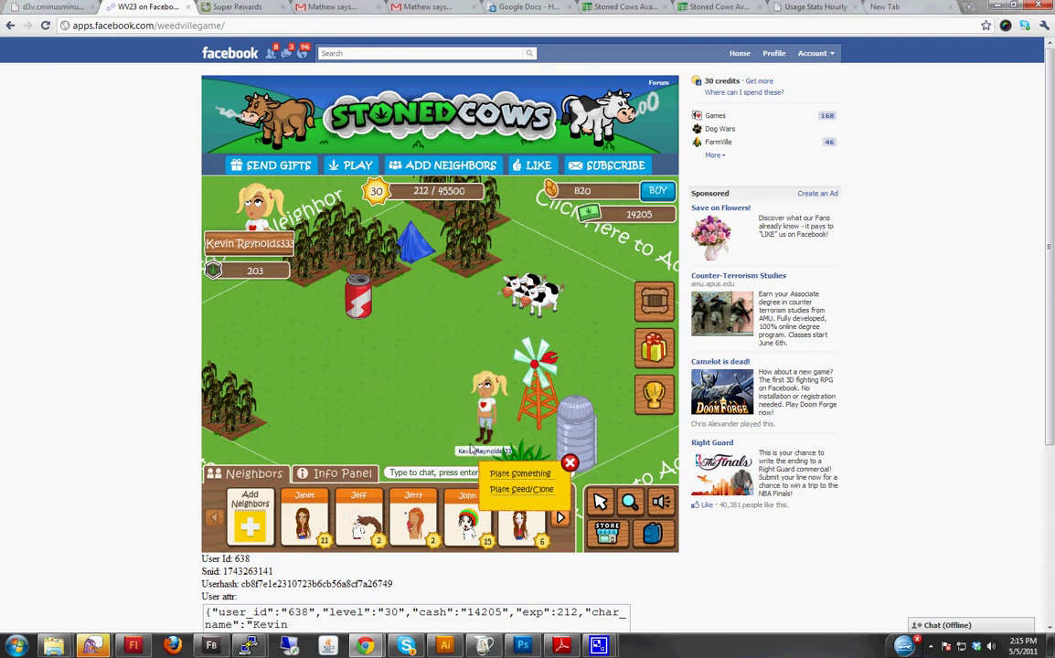
{"action": "left_click", "coordinate": [389, 455]}
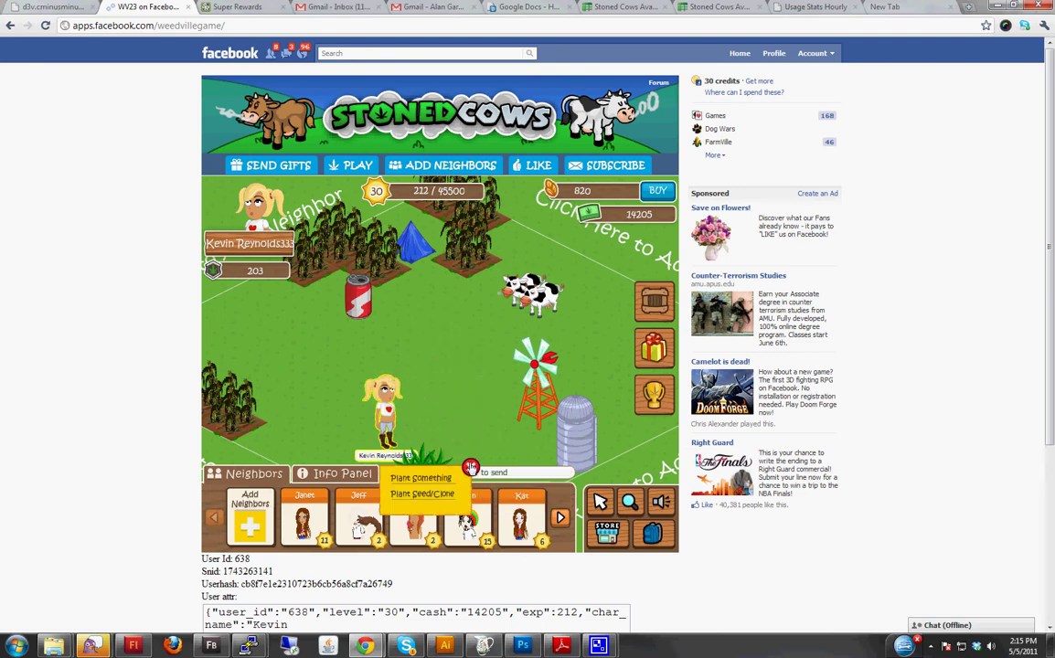
{"action": "left_click", "coordinate": [480, 343]}
{"action": "left_click", "coordinate": [559, 355]}
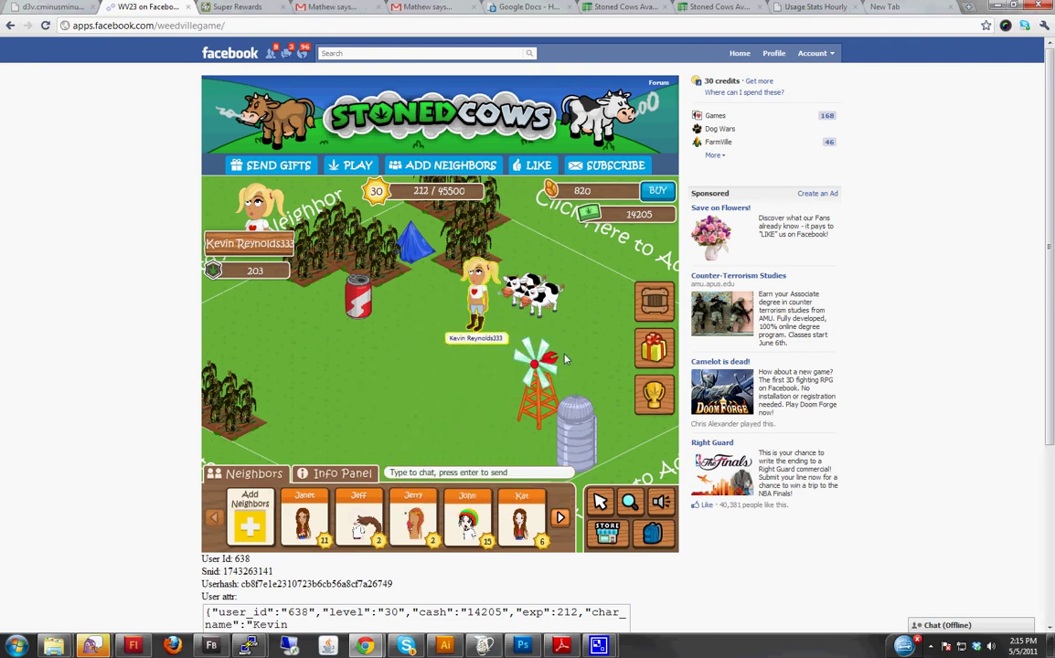
{"action": "left_click", "coordinate": [332, 380]}
{"action": "left_click", "coordinate": [494, 318]}
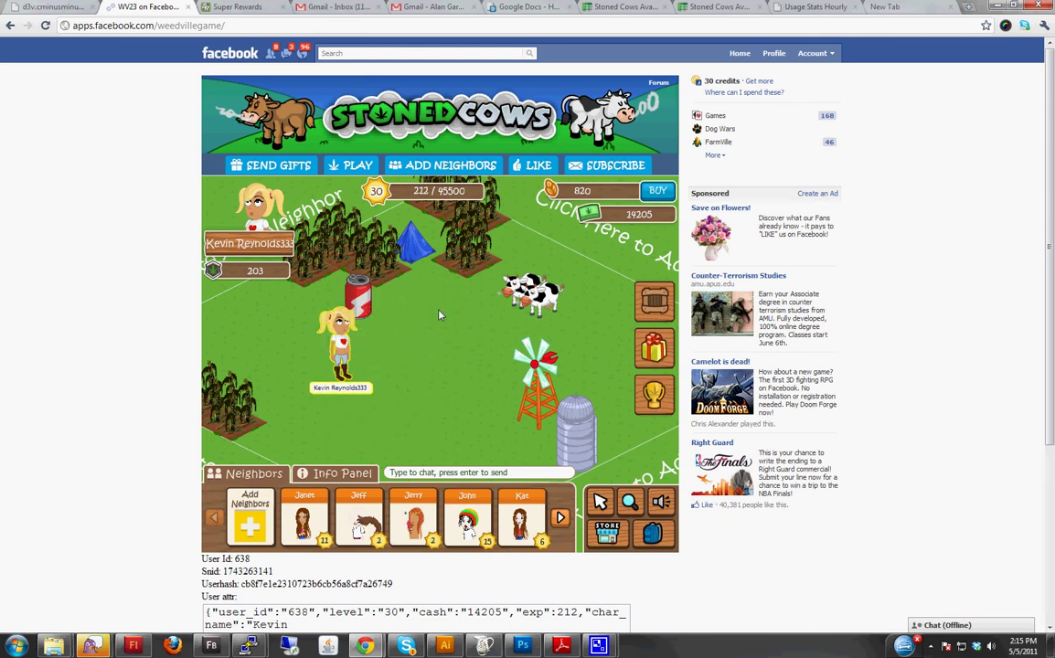
{"action": "left_click", "coordinate": [393, 215]}
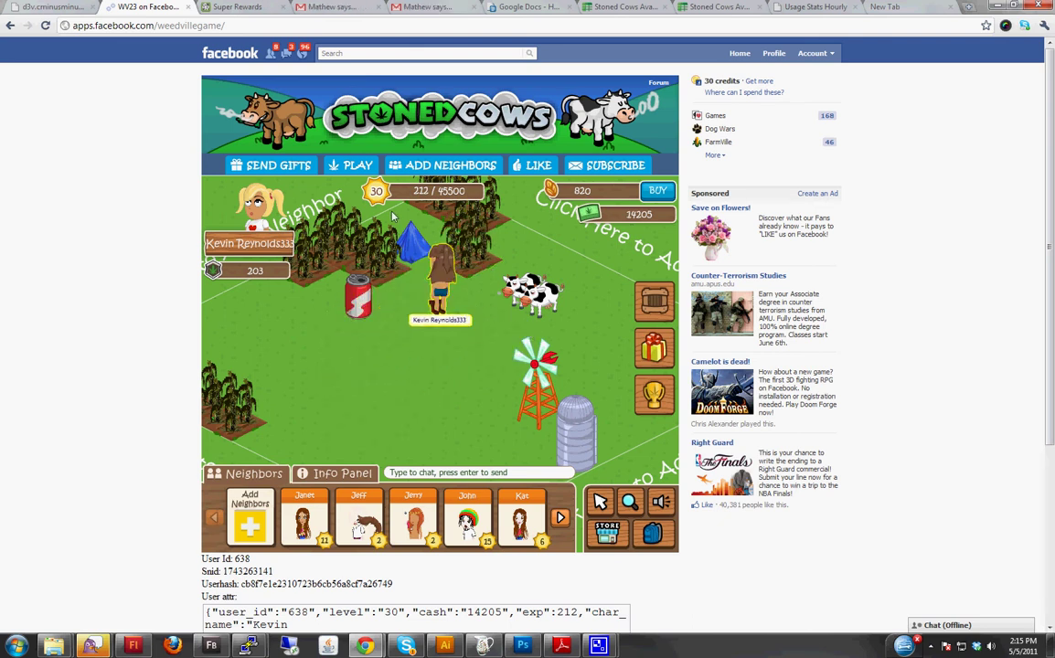
{"action": "left_click", "coordinate": [430, 428]}
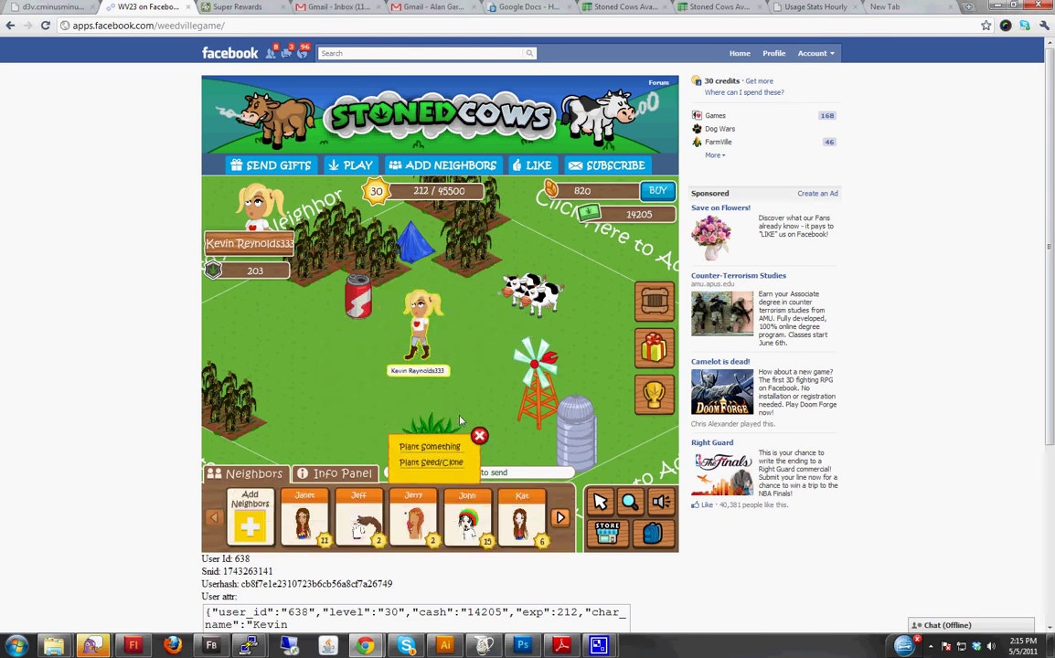
{"action": "left_click", "coordinate": [479, 437]}
{"action": "left_click", "coordinate": [256, 212]}
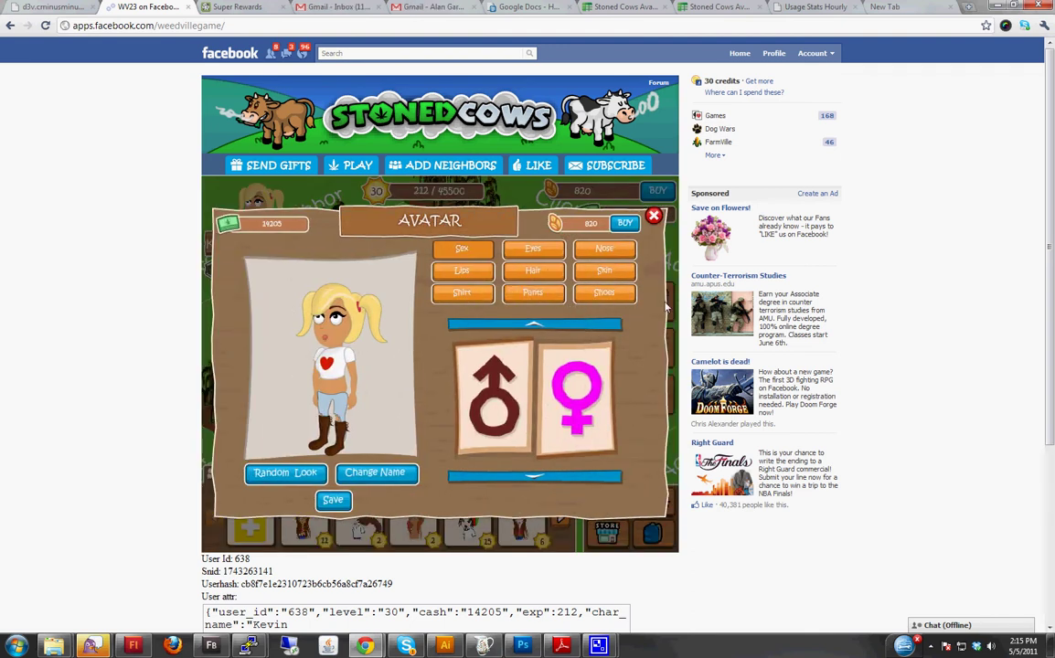
{"action": "left_click", "coordinate": [475, 292]}
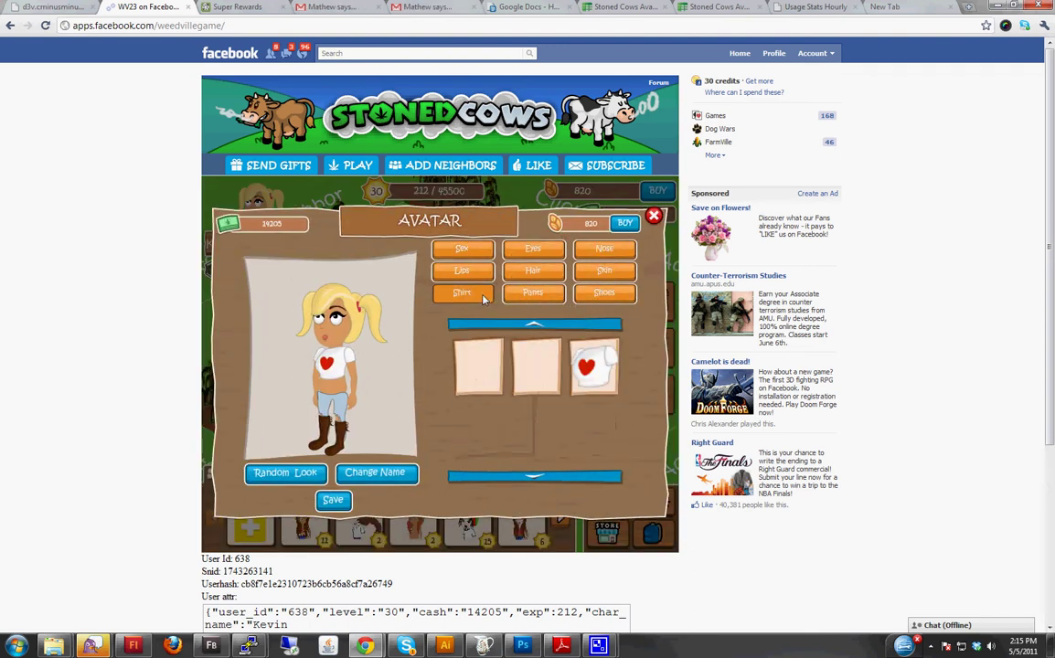
{"action": "left_click", "coordinate": [534, 295]}
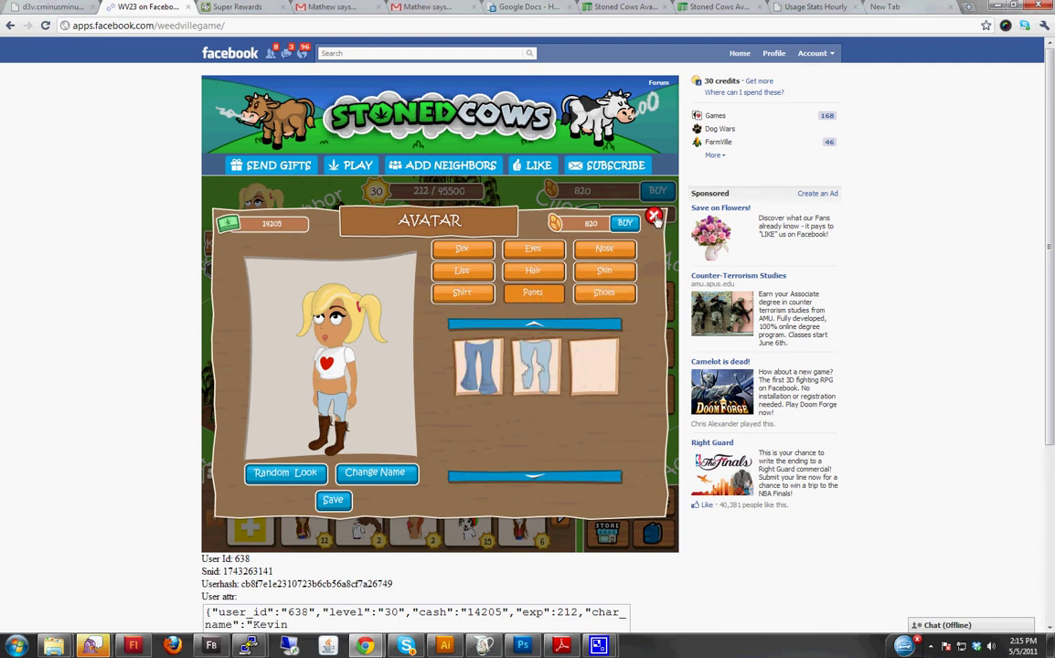
{"action": "left_click", "coordinate": [655, 219]}
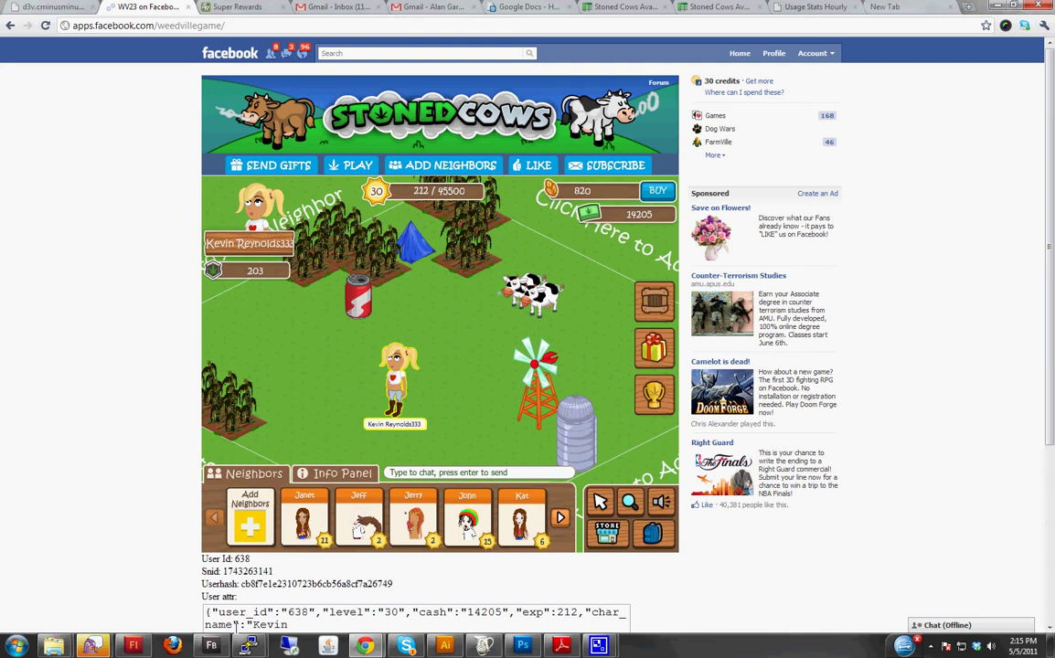
Select the right back-view boot in Illustrator, then bring up the female shoes 5 document in Flash.
{"action": "key", "text": "alt+Tab"}
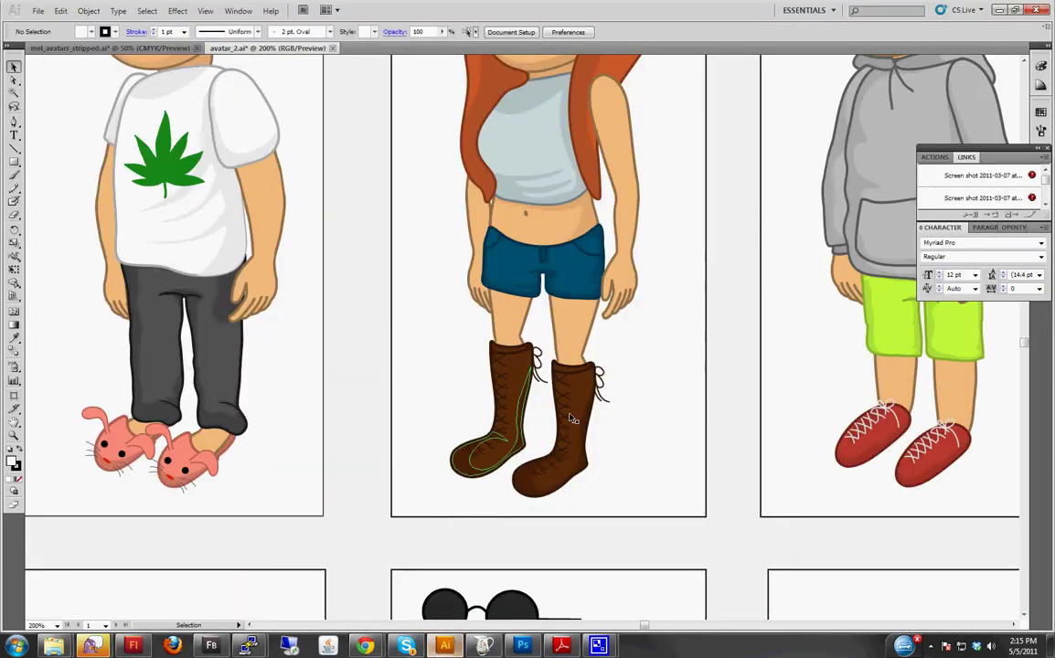
{"action": "scroll", "coordinate": [635, 416], "scroll_direction": "up", "scroll_amount": 8}
{"action": "scroll", "coordinate": [571, 402], "scroll_direction": "up", "scroll_amount": 1}
{"action": "left_click", "coordinate": [564, 373]}
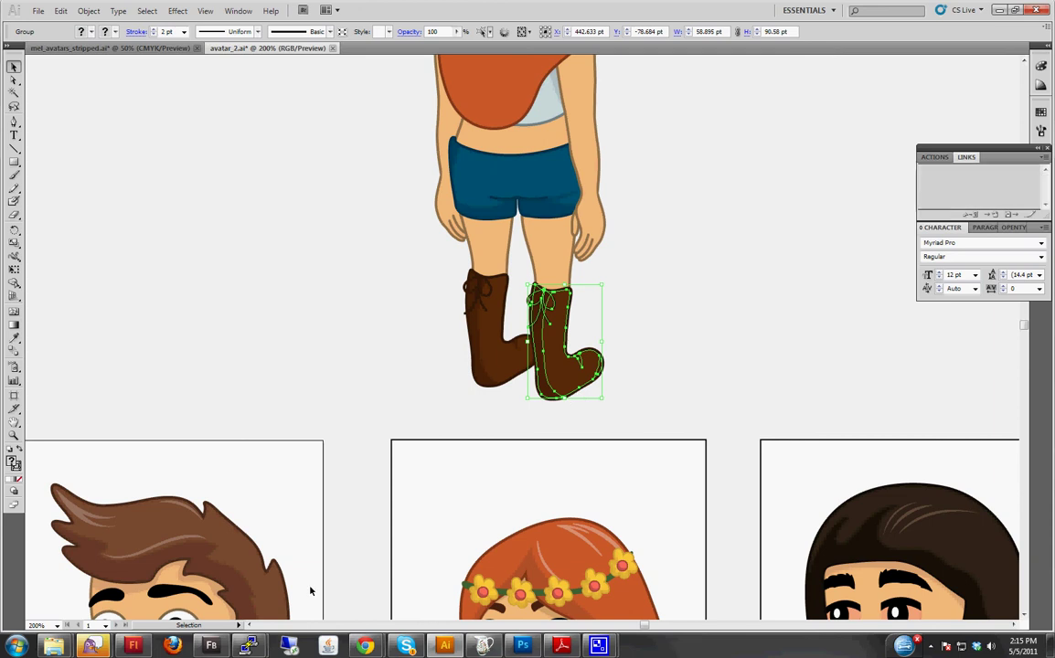
{"action": "left_click", "coordinate": [134, 645]}
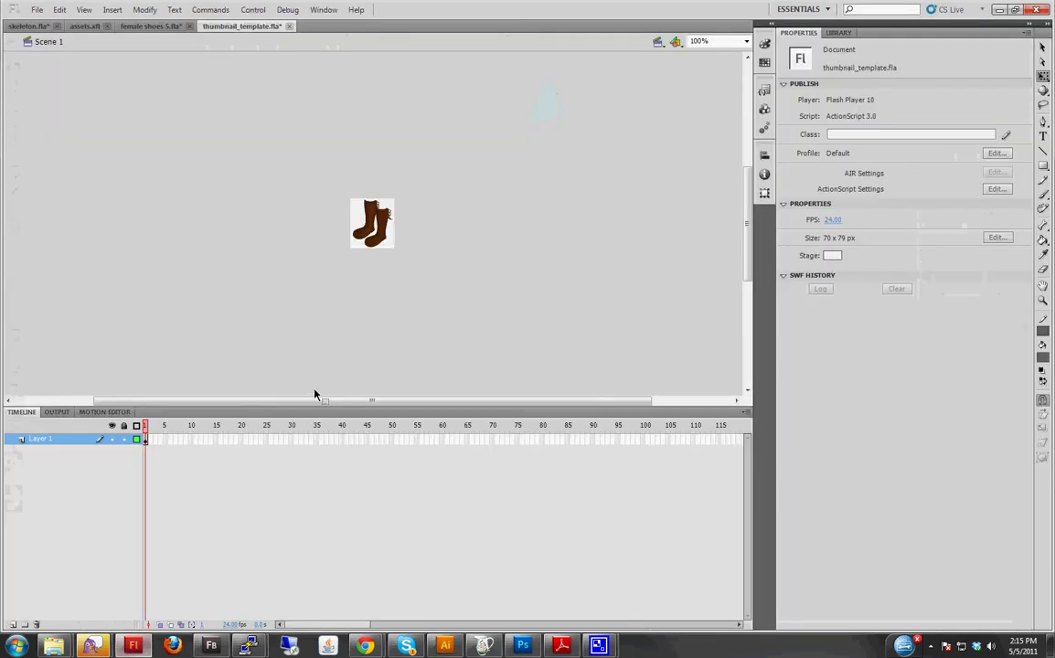
{"action": "left_click", "coordinate": [138, 27]}
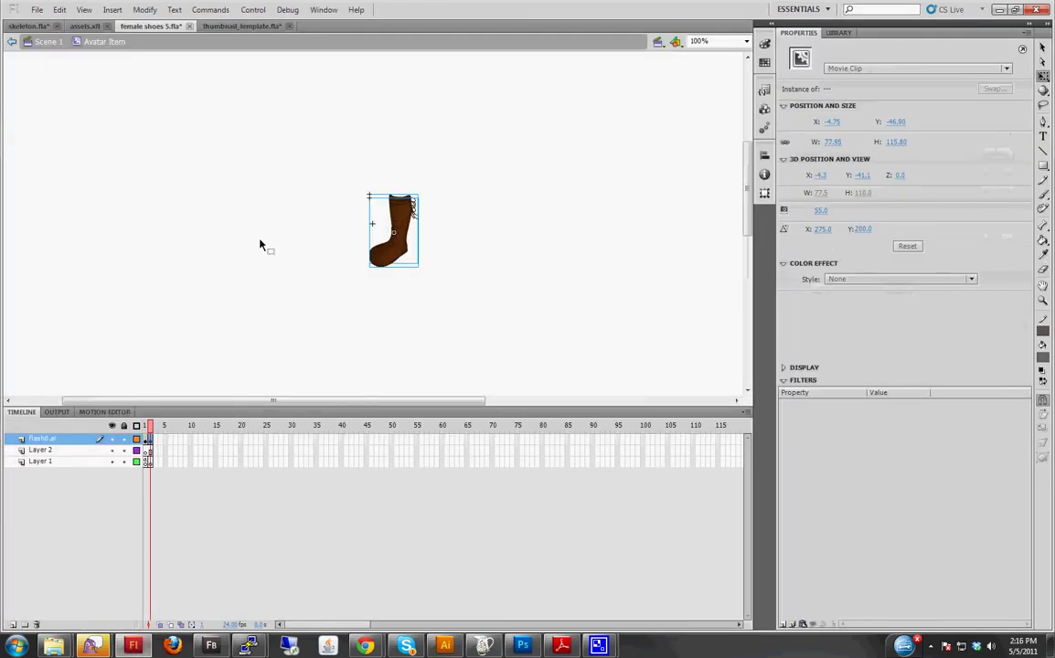
Replace the old boot on the stage with the pasted Illustrator boot, nudged slightly right and down.
{"action": "left_click", "coordinate": [140, 377]}
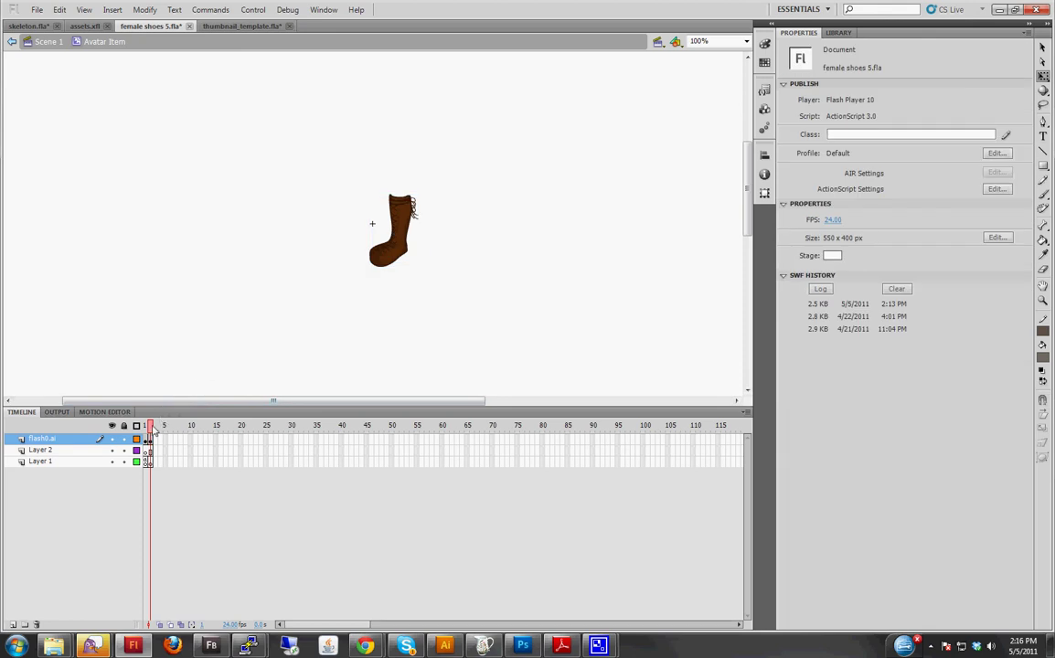
{"action": "left_click", "coordinate": [152, 431]}
{"action": "left_click_drag", "start_coordinate": [286, 144], "coordinate": [523, 353]}
{"action": "key", "text": "Delete"}
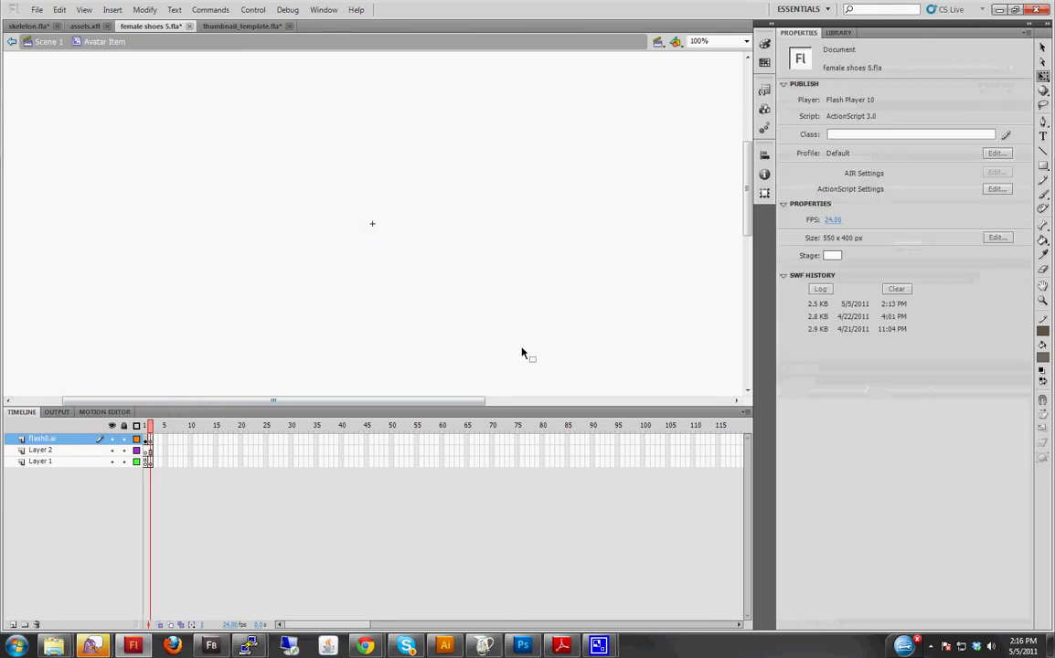
{"action": "key", "text": "ctrl+v"}
{"action": "left_click", "coordinate": [547, 353]}
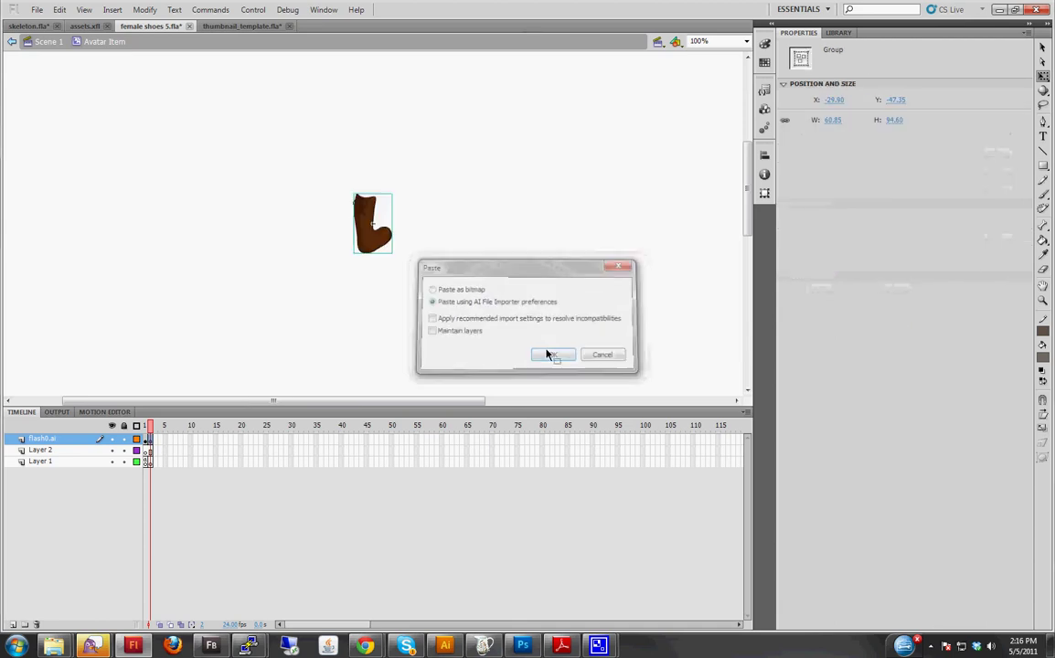
{"action": "left_click_drag", "start_coordinate": [387, 243], "coordinate": [413, 250]}
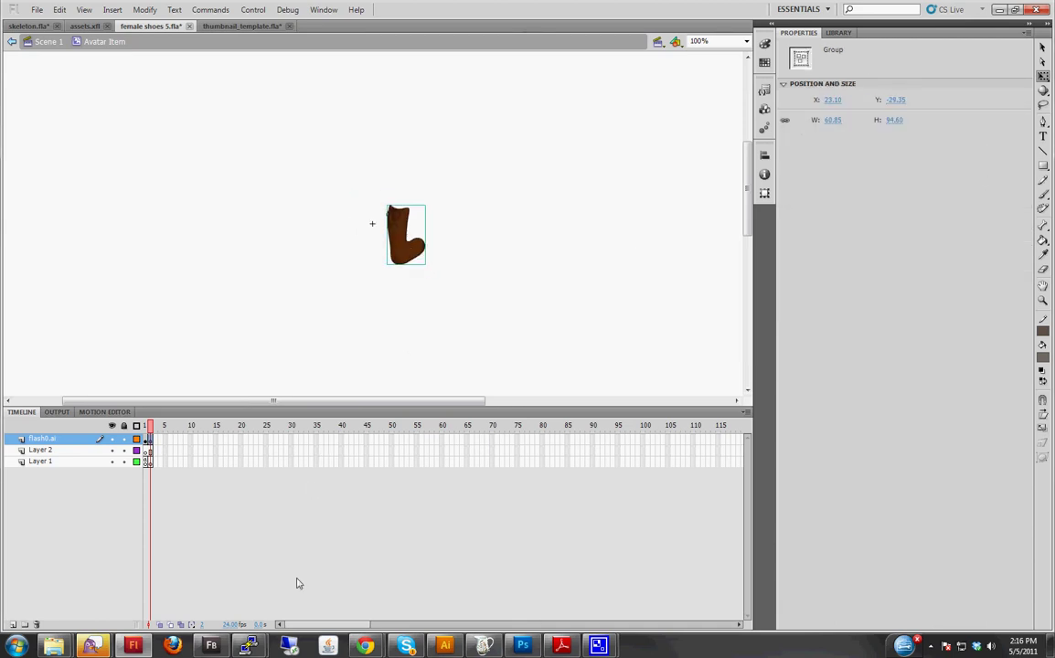
Paste the left Illustrator boot into female shoes 5 and place it beside the first.
{"action": "left_click", "coordinate": [444, 646]}
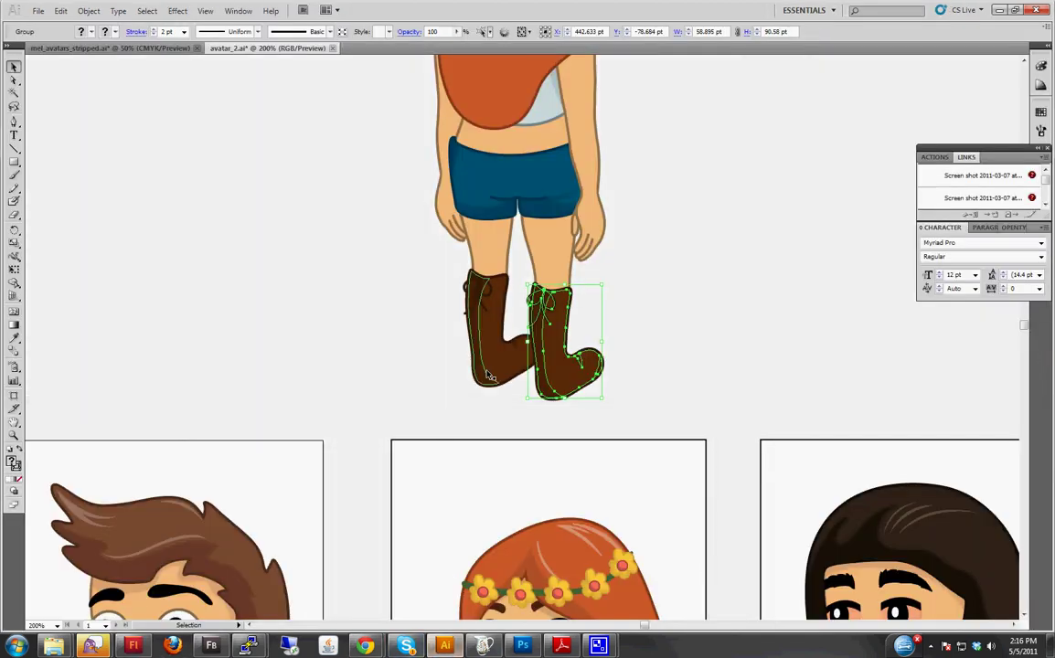
{"action": "left_click", "coordinate": [485, 329]}
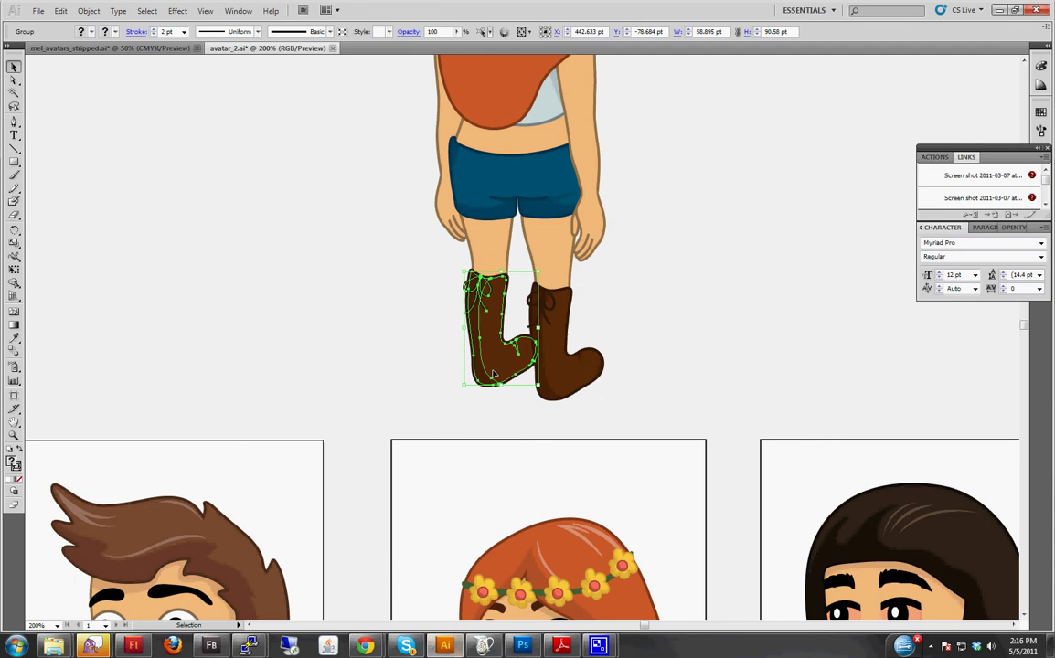
{"action": "left_click", "coordinate": [132, 646]}
{"action": "key", "text": "ctrl+v"}
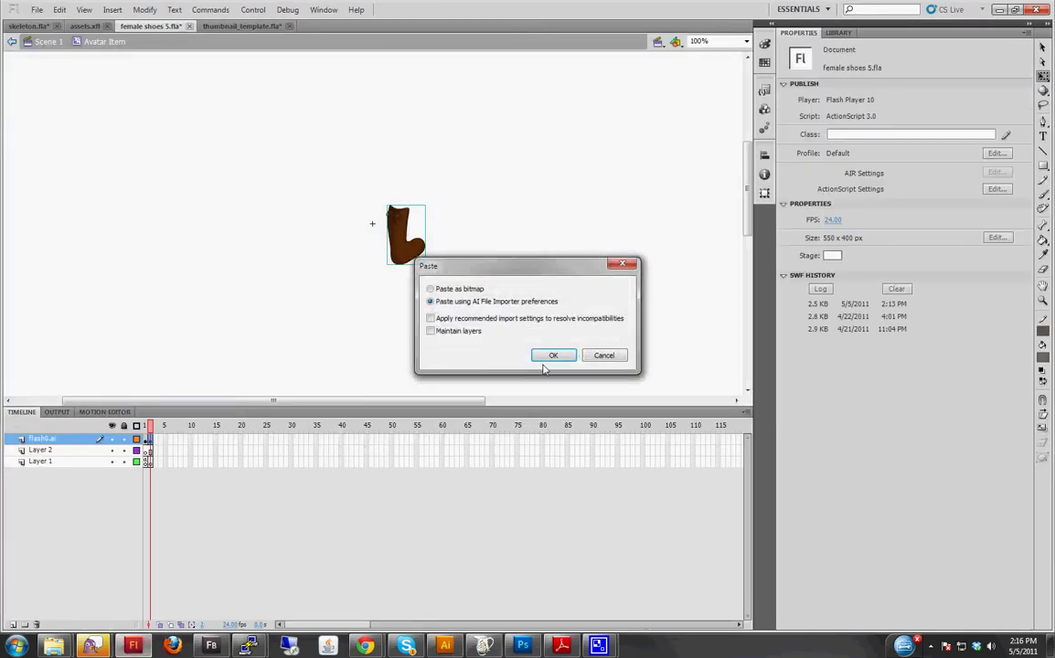
{"action": "left_click", "coordinate": [545, 354]}
{"action": "left_click_drag", "start_coordinate": [379, 253], "coordinate": [463, 283]}
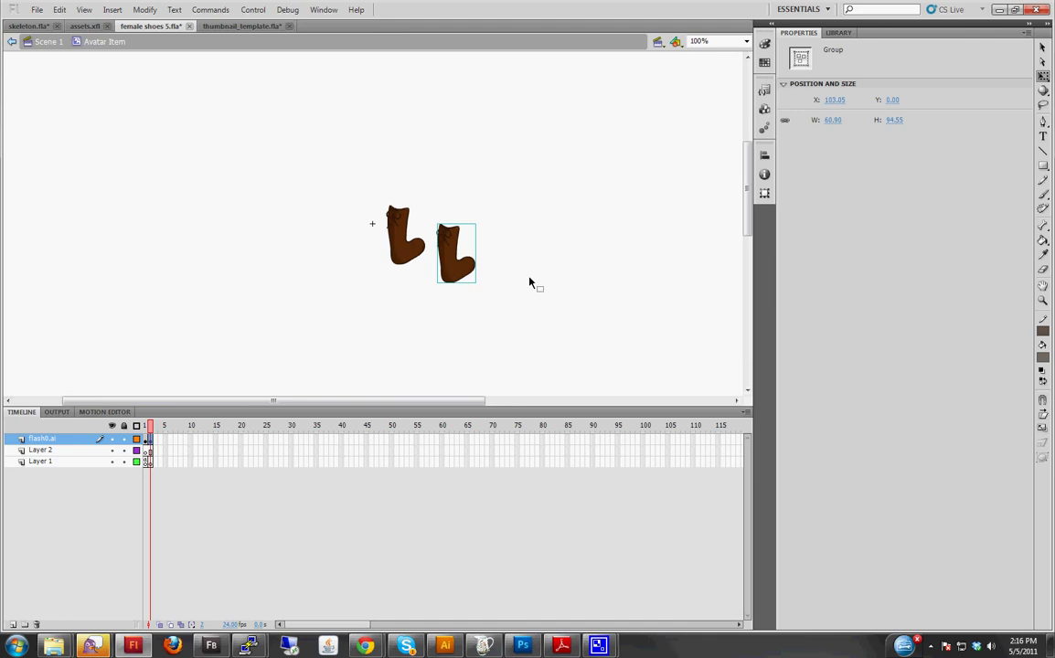
{"action": "left_click", "coordinate": [413, 256]}
In skeleton.fla, step out of the nested foot symbols to the full front-view avatar.
{"action": "left_click", "coordinate": [37, 25]}
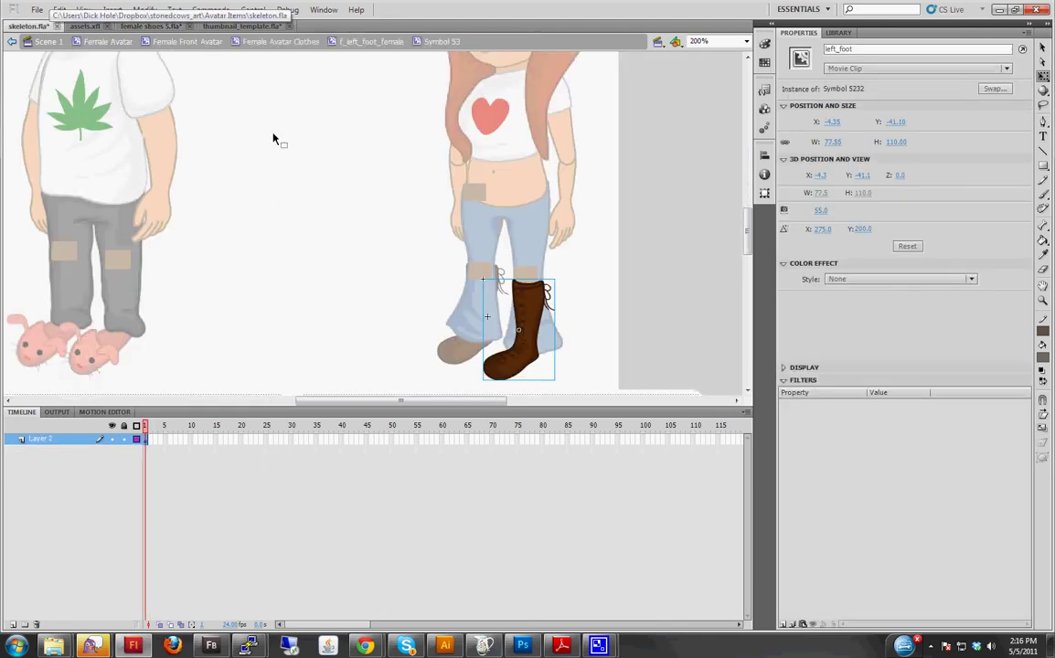
{"action": "double_click", "coordinate": [322, 78]}
{"action": "double_click", "coordinate": [322, 79]}
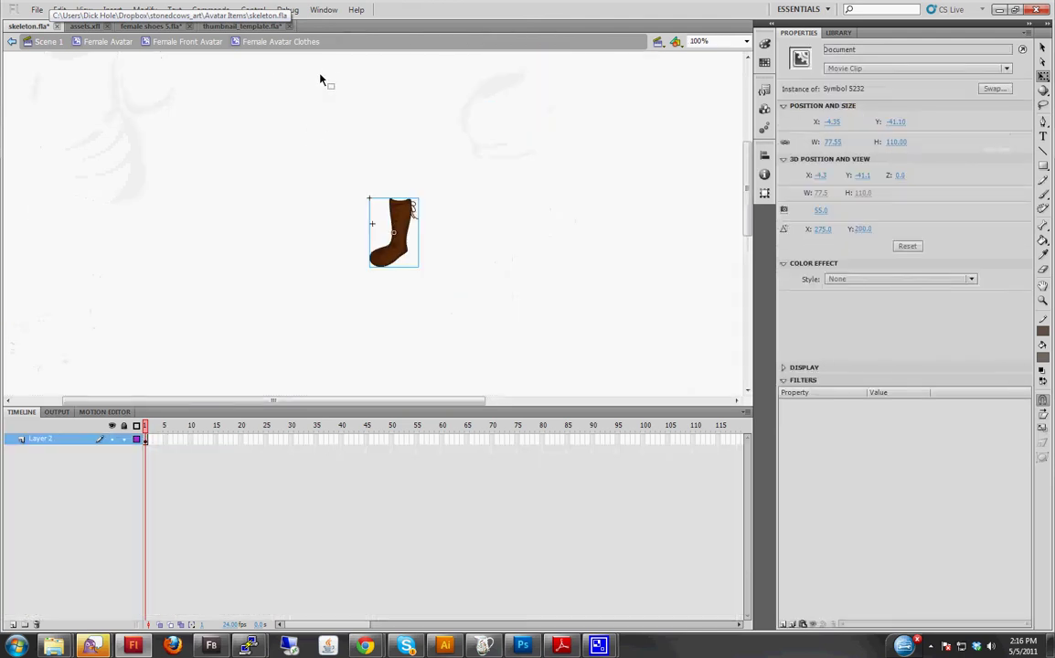
{"action": "double_click", "coordinate": [322, 81]}
{"action": "double_click", "coordinate": [322, 80]}
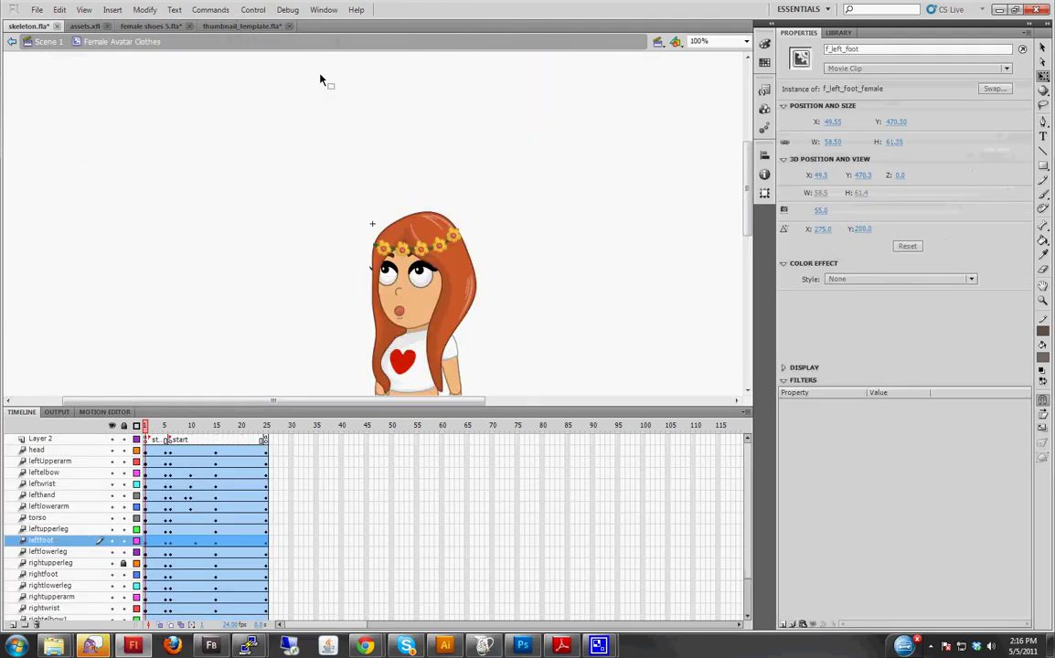
Inspect the nested right foot symbol, then return to the Female Avatar Clothes symbol.
{"action": "scroll", "coordinate": [306, 122], "scroll_direction": "down", "scroll_amount": 5}
{"action": "double_click", "coordinate": [298, 127]}
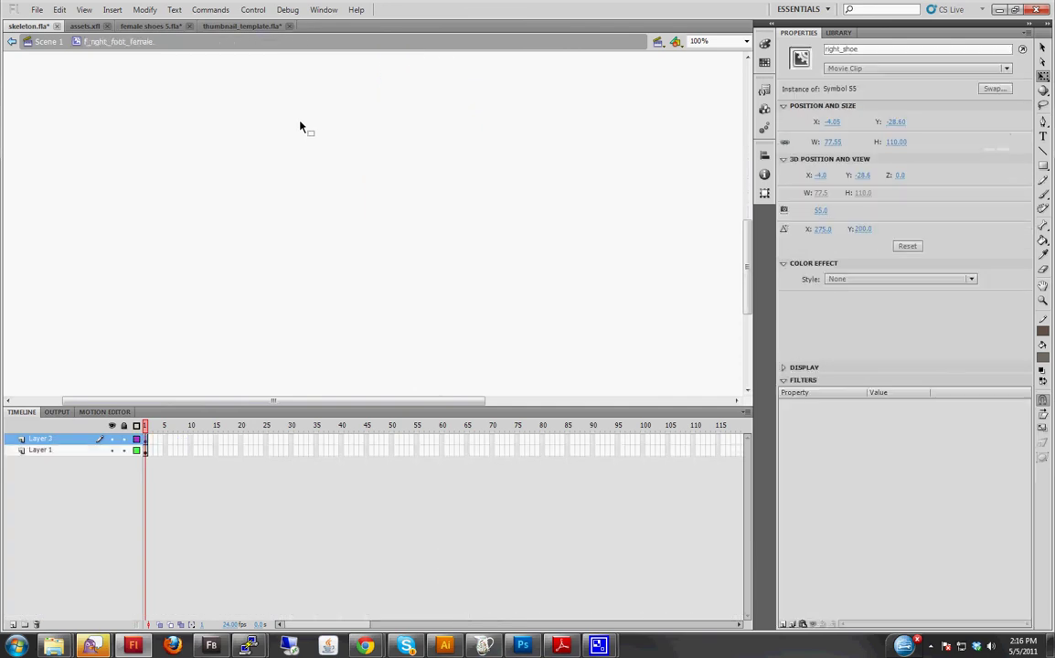
{"action": "double_click", "coordinate": [299, 127]}
{"action": "double_click", "coordinate": [299, 128]}
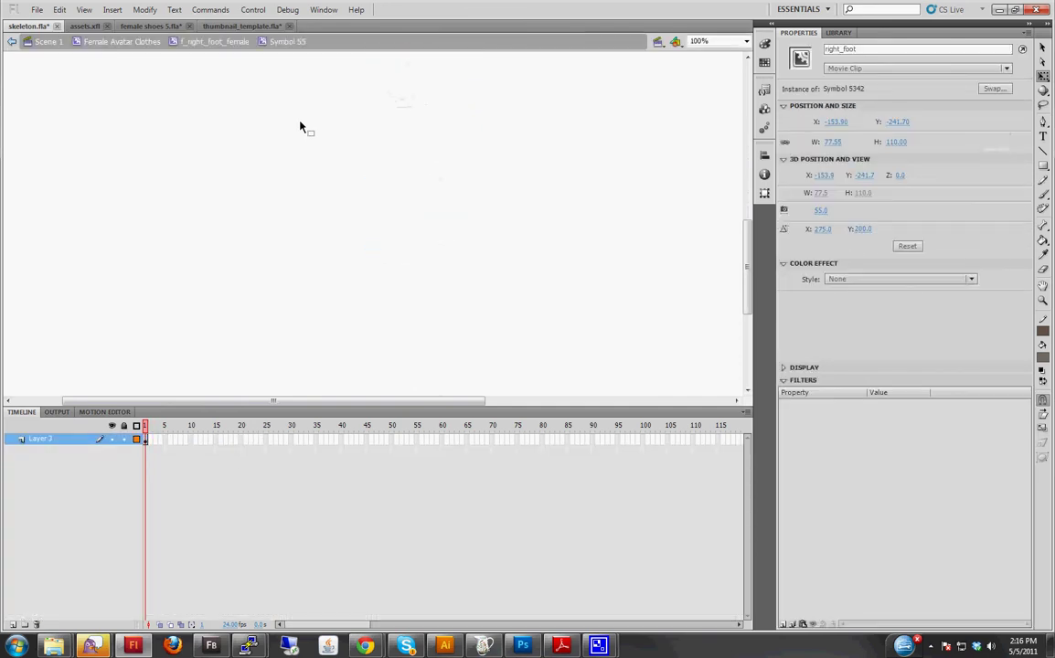
{"action": "scroll", "coordinate": [299, 127], "scroll_direction": "up", "scroll_amount": 3}
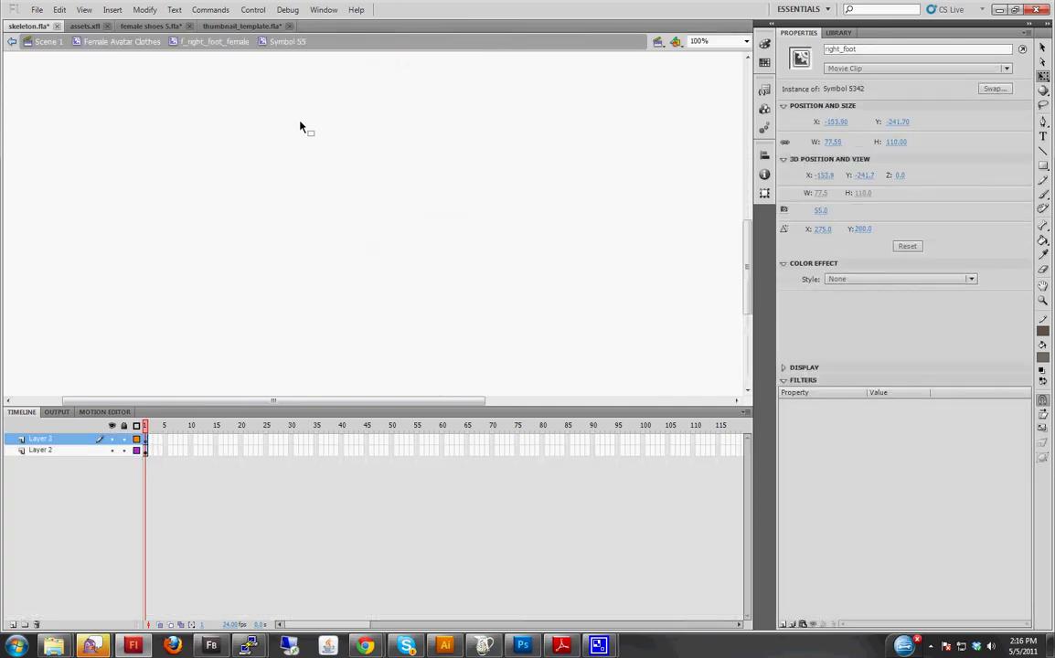
{"action": "left_click", "coordinate": [299, 237]}
{"action": "left_click", "coordinate": [230, 46]}
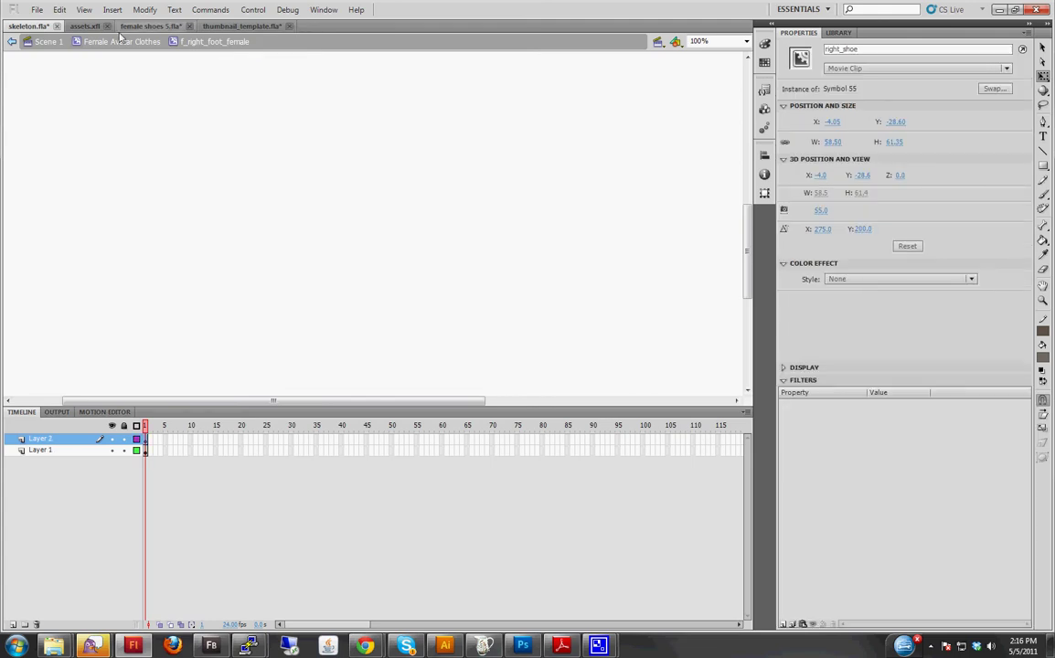
{"action": "left_click", "coordinate": [147, 25]}
{"action": "left_click", "coordinate": [25, 26]}
{"action": "left_click", "coordinate": [111, 42]}
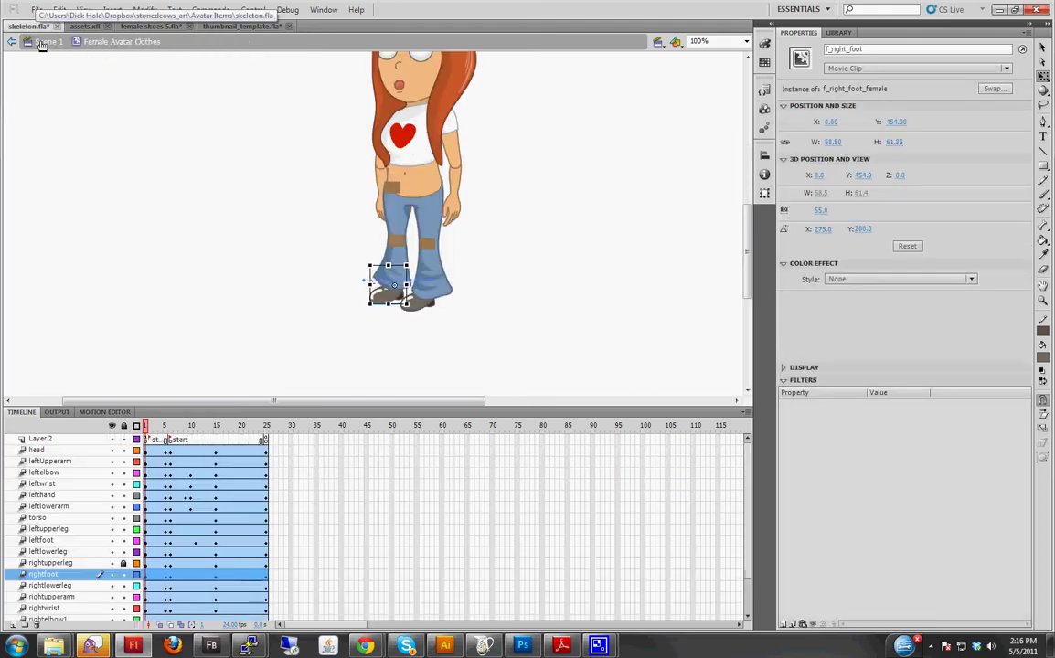
Drill from Scene 1 into Female Avatar > Back Avatar > clothes > back right foot symbol.
{"action": "left_click", "coordinate": [44, 42]}
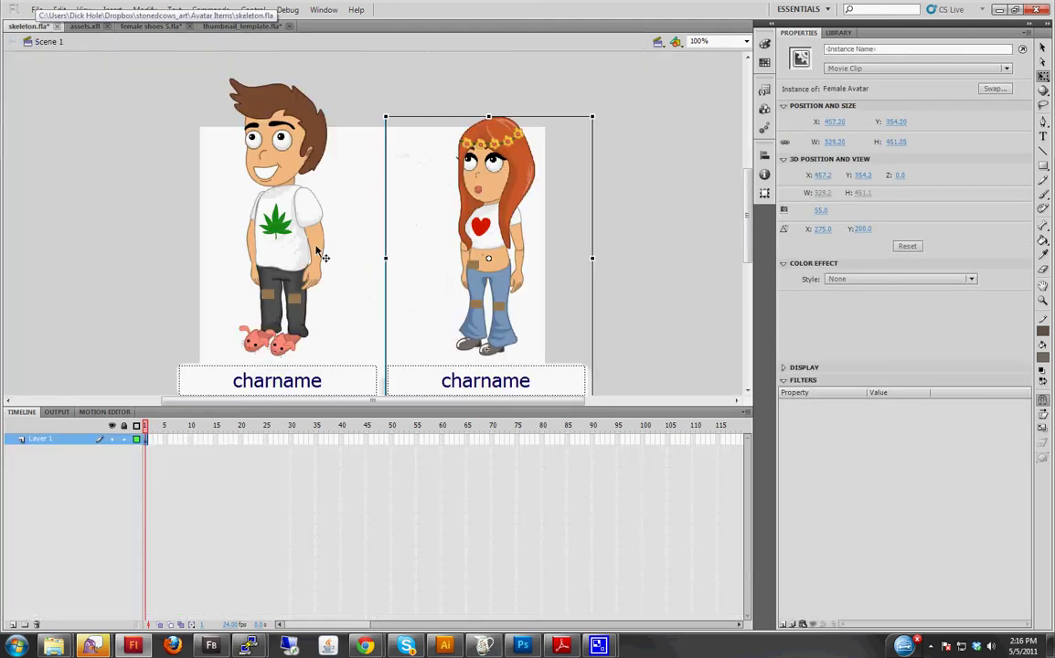
{"action": "double_click", "coordinate": [471, 259]}
{"action": "left_click", "coordinate": [406, 426]}
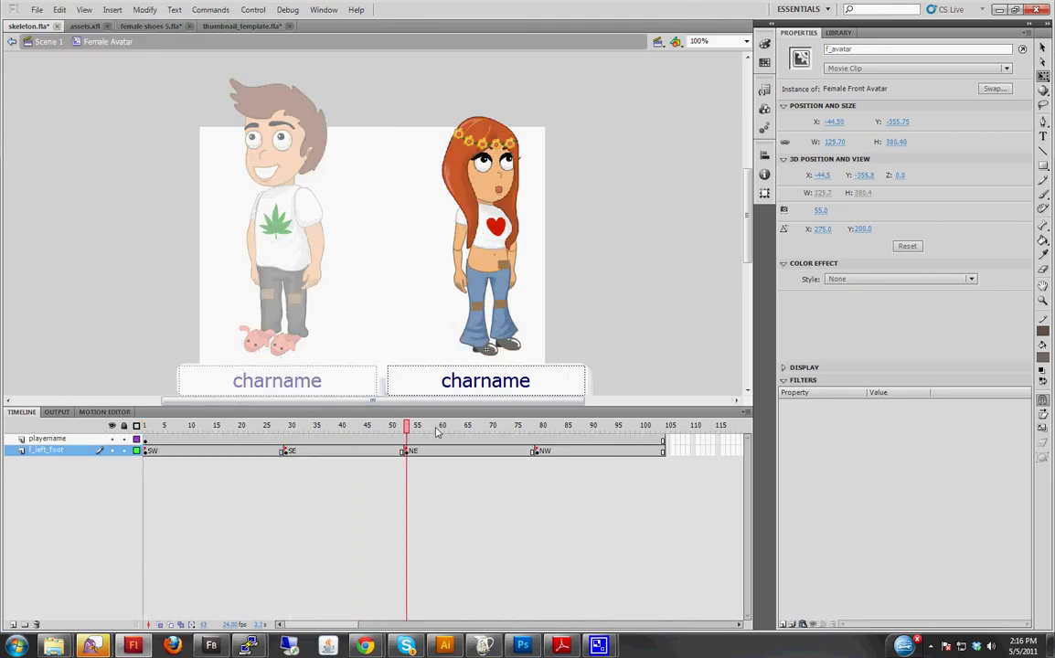
{"action": "double_click", "coordinate": [457, 260]}
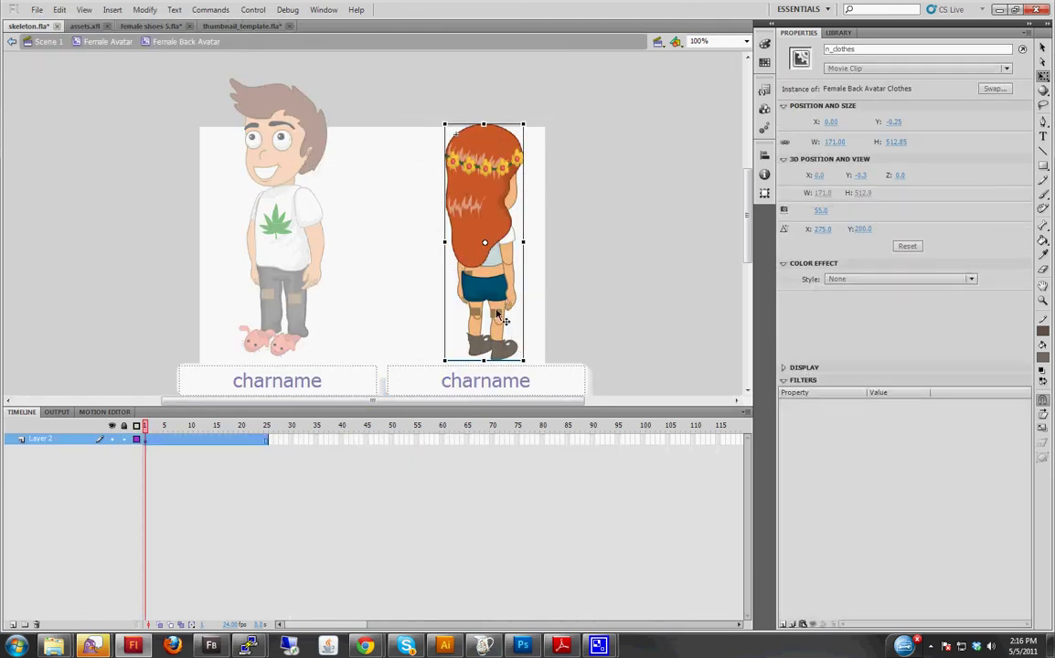
{"action": "double_click", "coordinate": [508, 318]}
{"action": "scroll", "coordinate": [572, 347], "scroll_direction": "down", "scroll_amount": 2}
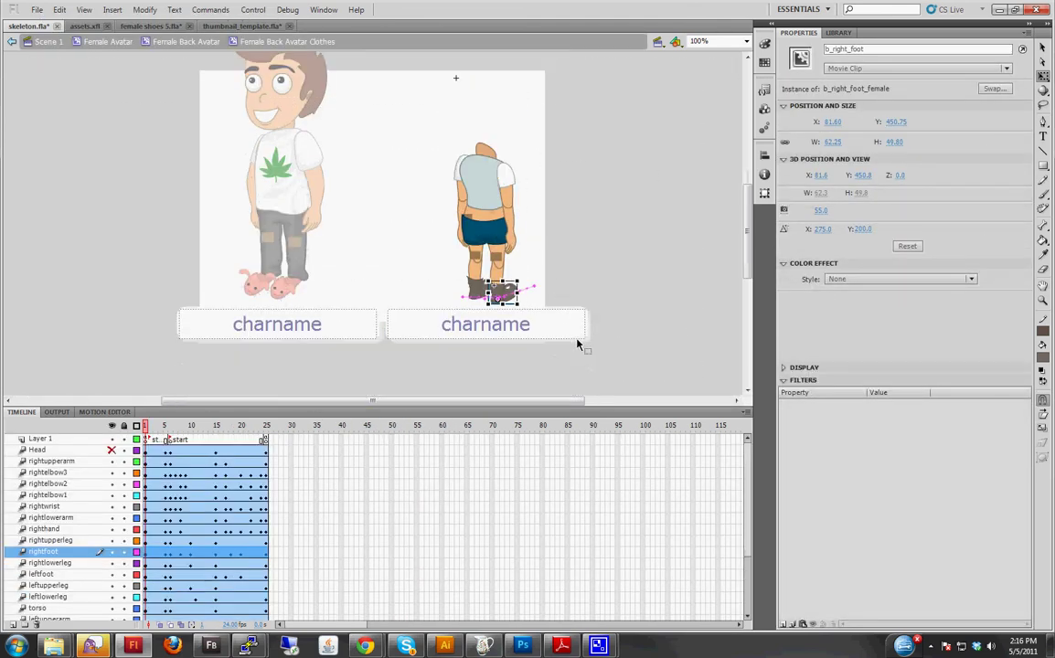
{"action": "left_click", "coordinate": [617, 287]}
{"action": "double_click", "coordinate": [512, 292]}
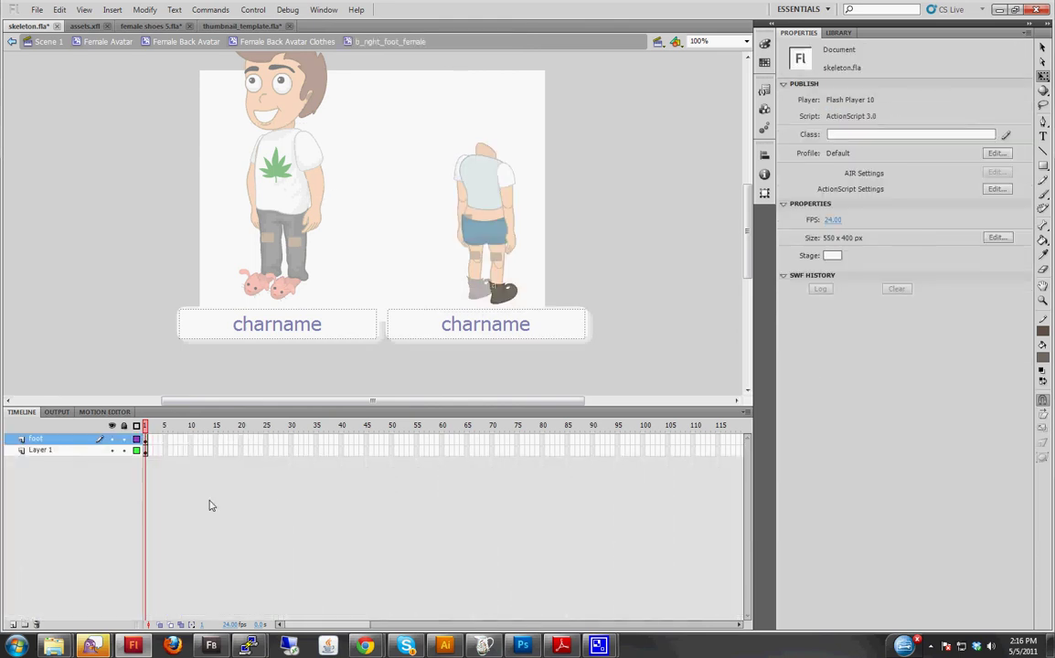
Inside the nested foot symbol, paste the boot onto a new layer over the foot.
{"action": "left_click", "coordinate": [12, 625]}
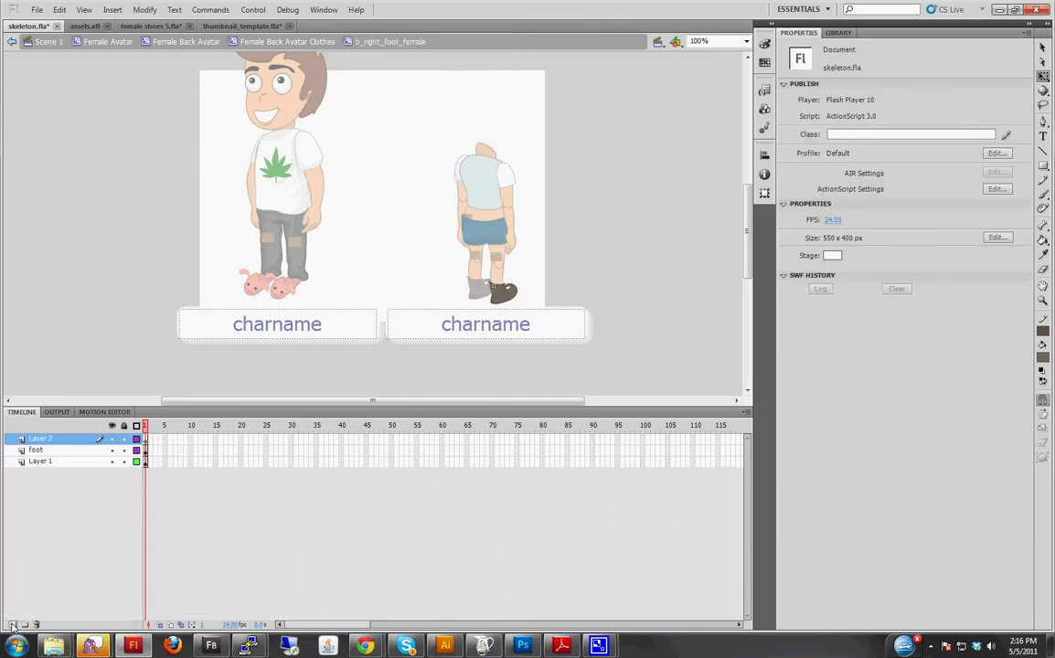
{"action": "left_click", "coordinate": [512, 294]}
{"action": "key", "text": "ctrl+equal"}
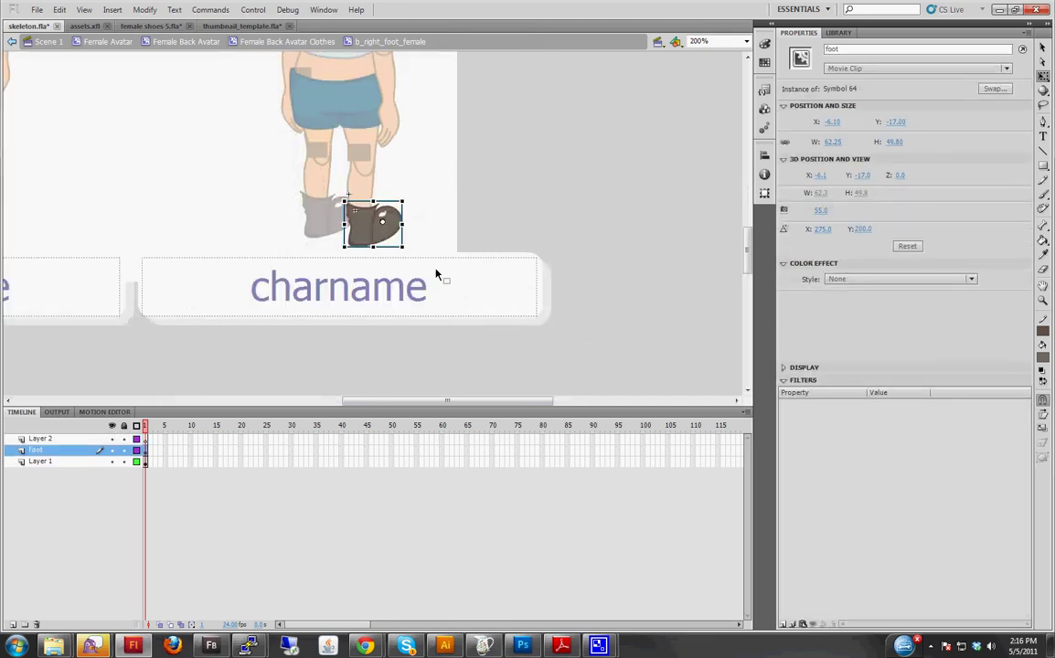
{"action": "double_click", "coordinate": [364, 218]}
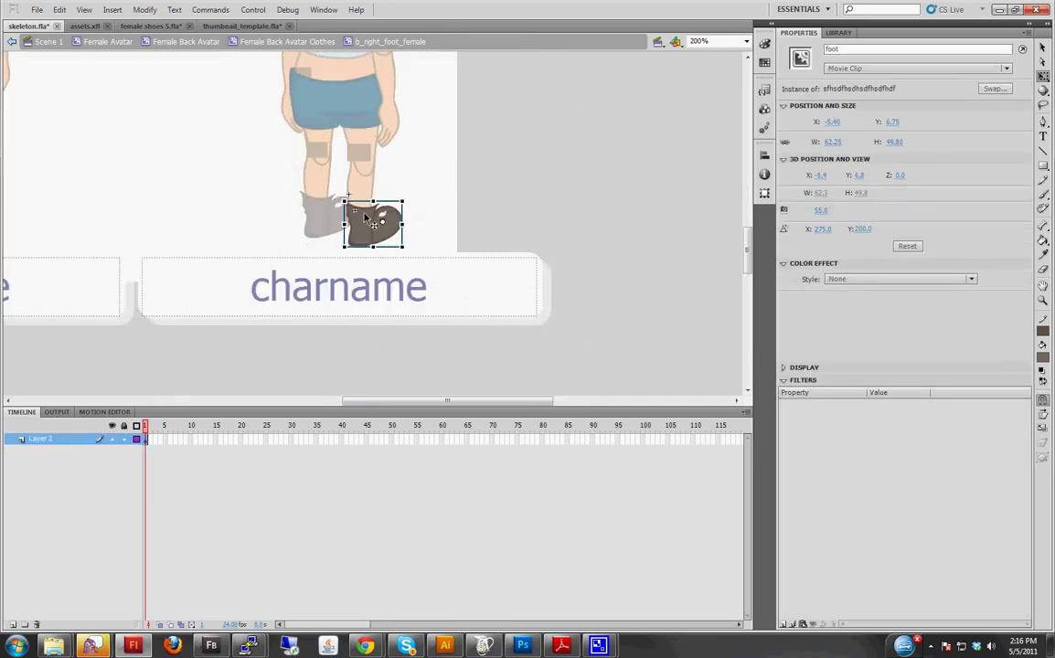
{"action": "left_click", "coordinate": [13, 625]}
{"action": "key", "text": "ctrl+v"}
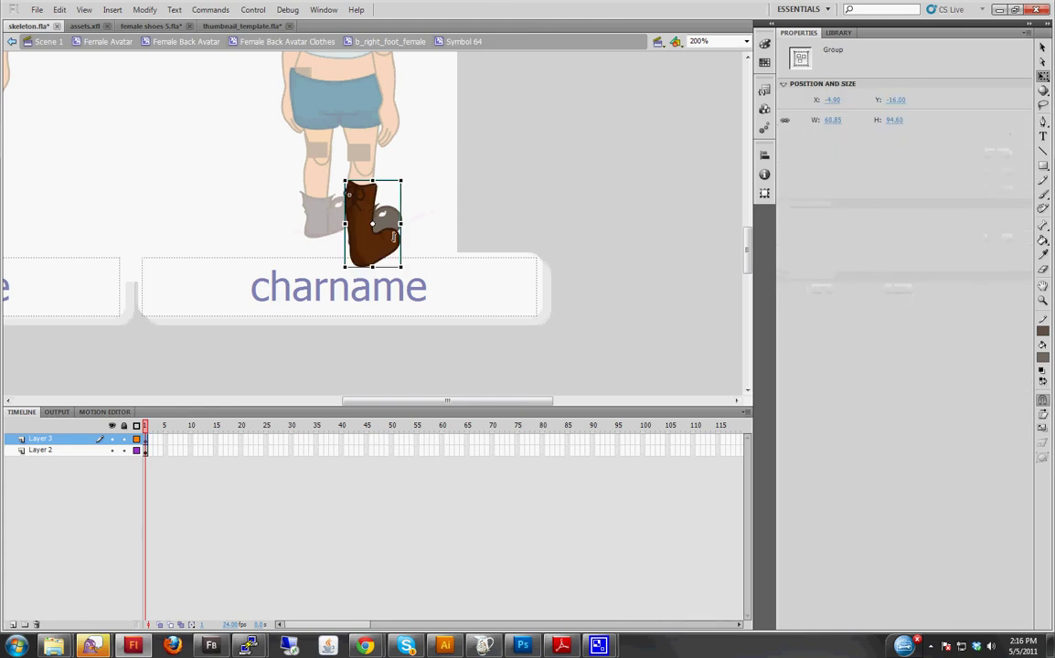
{"action": "left_click_drag", "start_coordinate": [389, 255], "coordinate": [388, 235]}
Delete the old grey foot layer and nudge the boot left and down into place.
{"action": "left_click", "coordinate": [82, 450]}
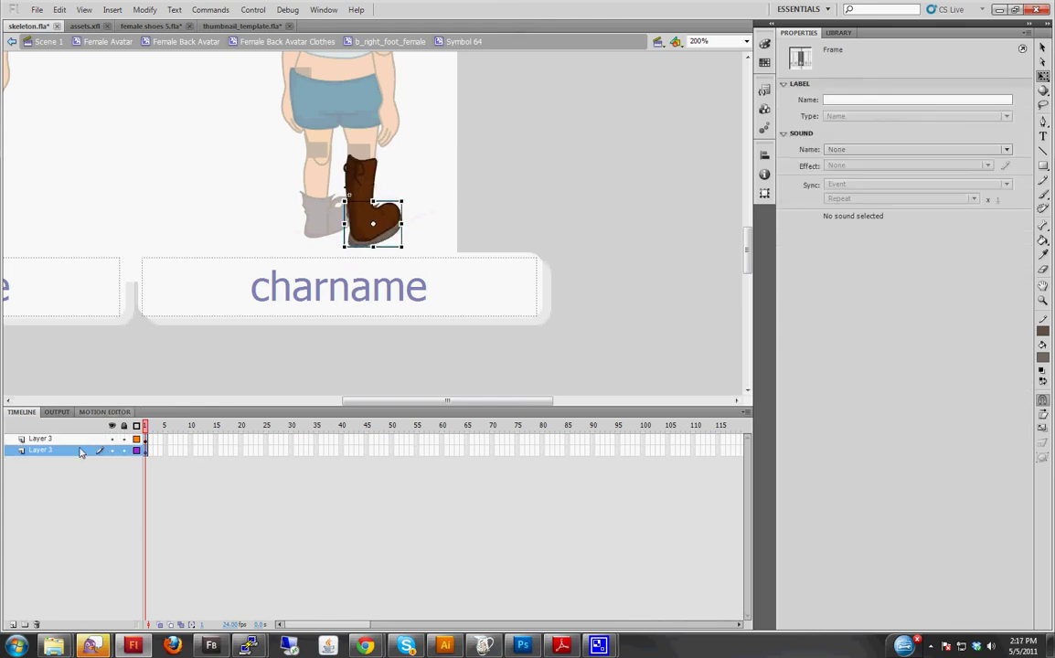
{"action": "left_click", "coordinate": [36, 625]}
{"action": "left_click", "coordinate": [382, 236]}
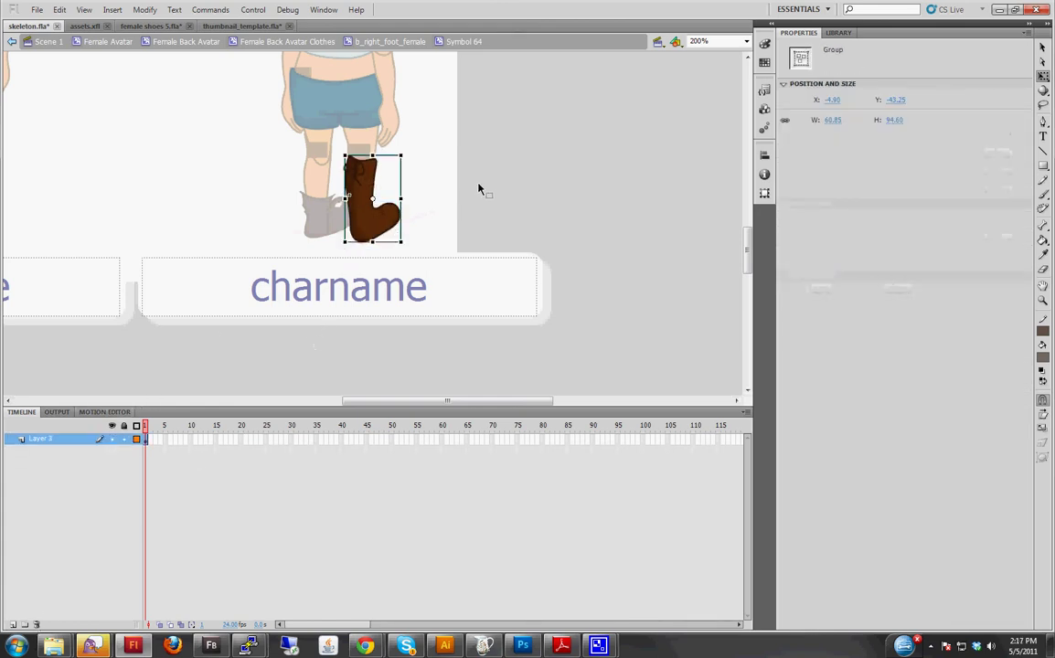
{"action": "key", "text": "Left"}
{"action": "key", "text": "Left"}
{"action": "key", "text": "Down"}
{"action": "key", "text": "Down"}
{"action": "key", "text": "Down"}
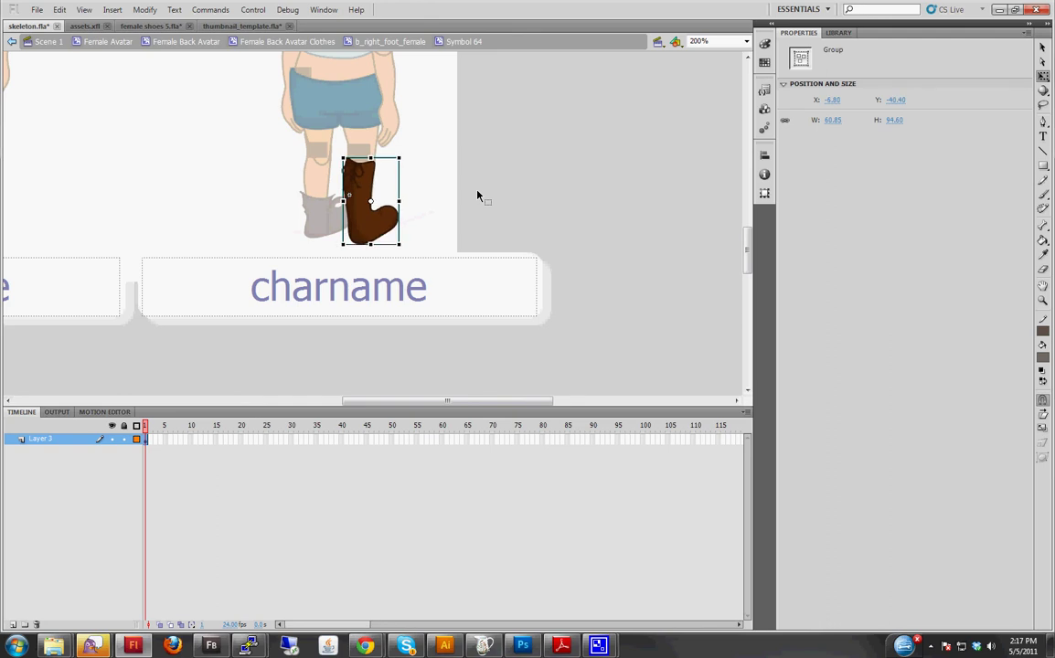
{"action": "left_click", "coordinate": [477, 196]}
{"action": "left_click", "coordinate": [395, 228]}
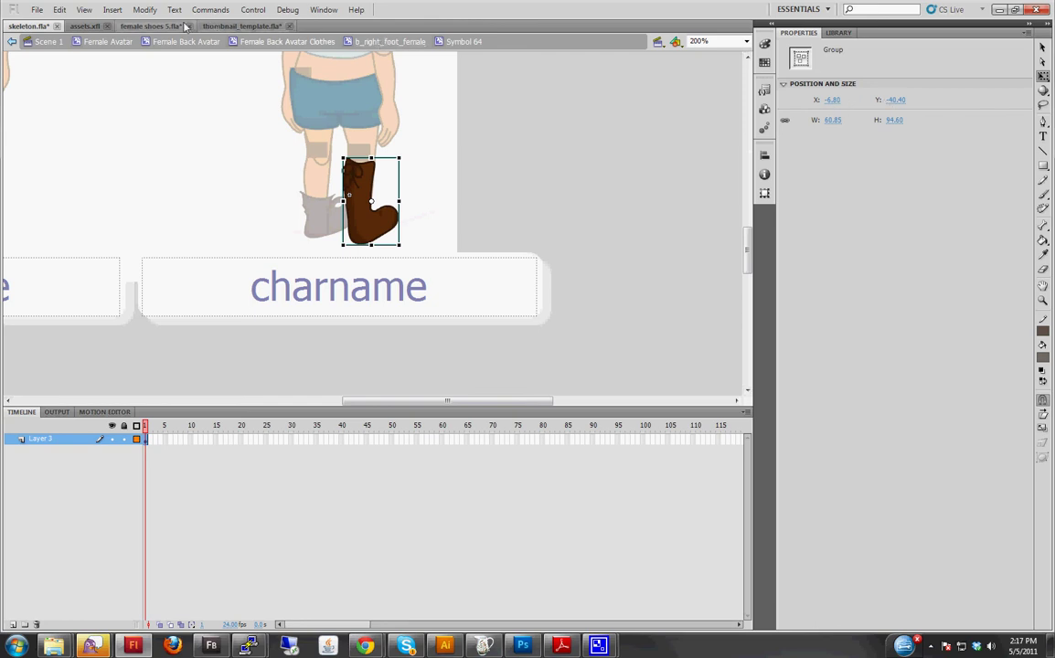
{"action": "left_click", "coordinate": [243, 27]}
Place the first boot at X -6.80, Y -40.40 and make it a movie clip named right_foot.
{"action": "left_click", "coordinate": [151, 25]}
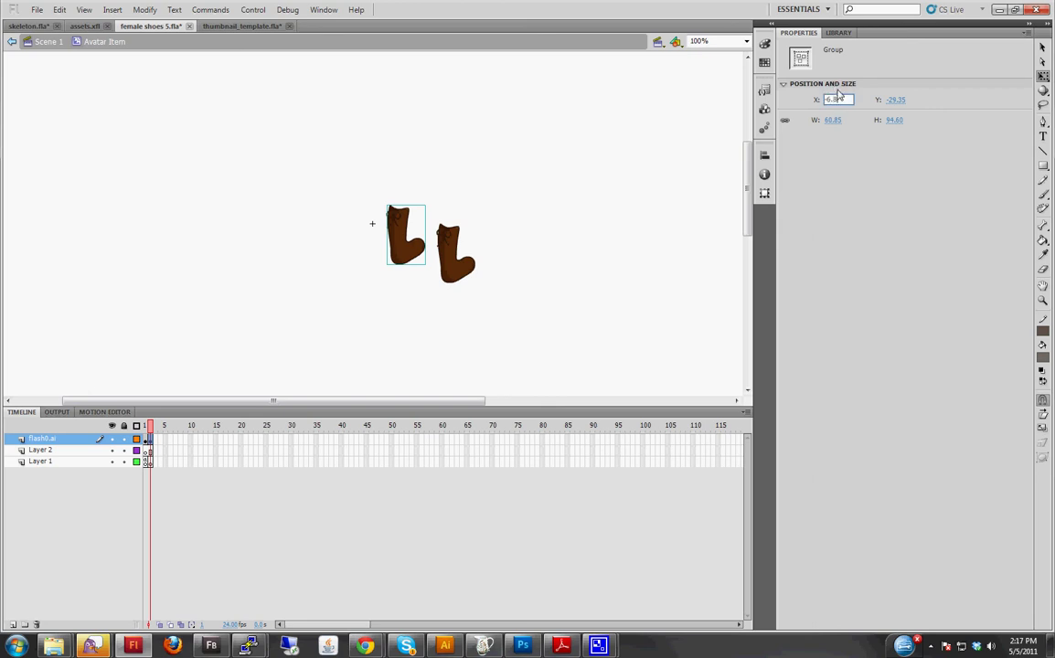
{"action": "key", "text": "Tab"}
{"action": "type", "text": "-40.4"}
{"action": "key", "text": "Return"}
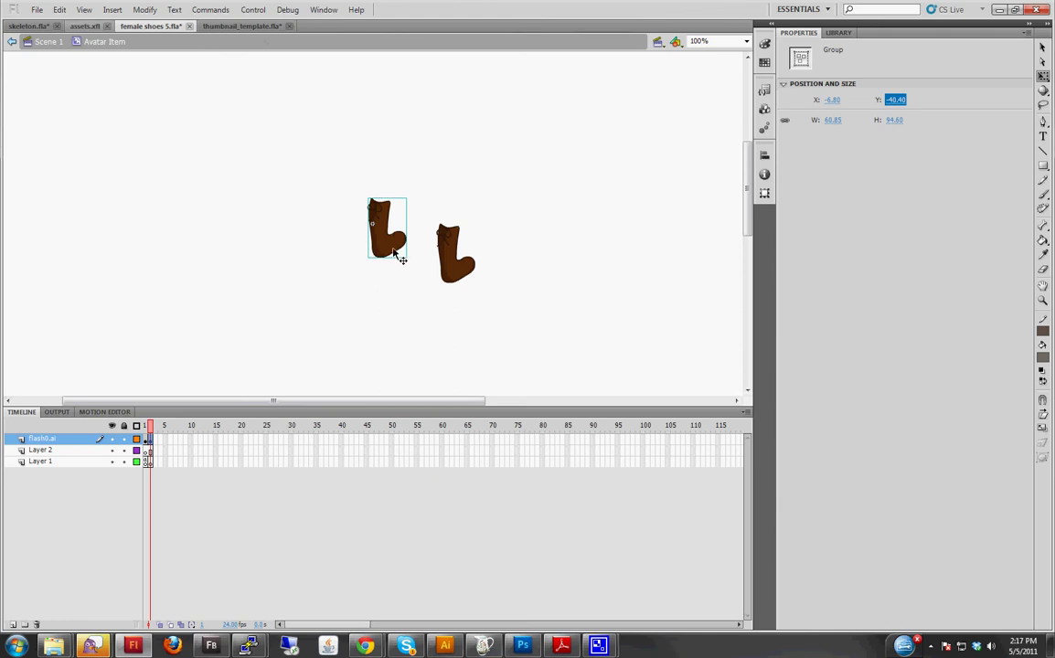
{"action": "right_click", "coordinate": [395, 251]}
{"action": "left_click", "coordinate": [448, 528]}
{"action": "type", "text": "right_foot"}
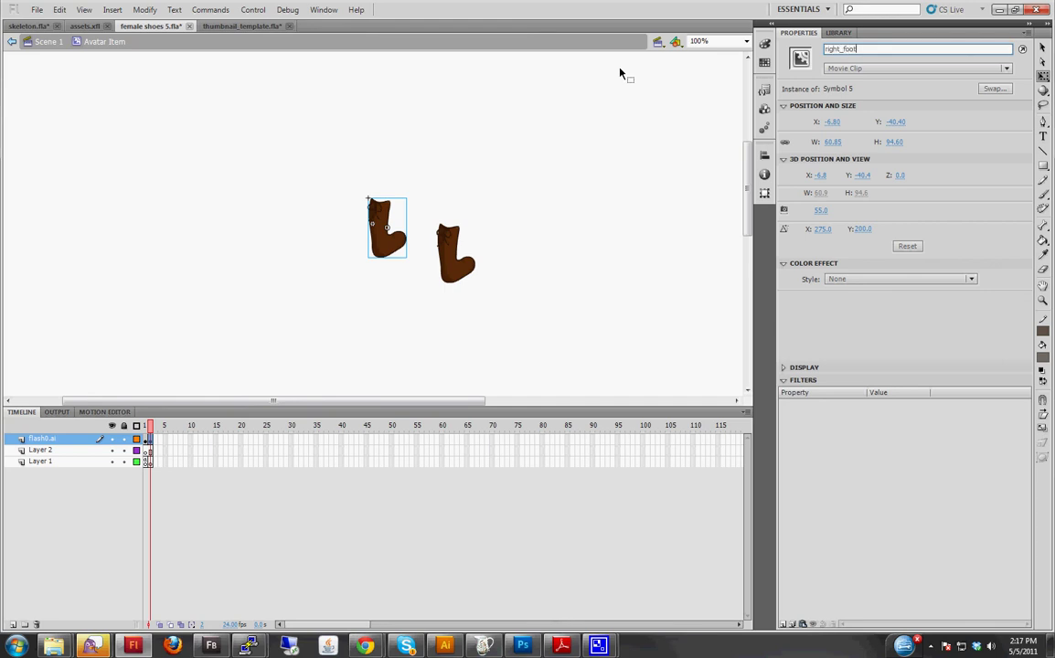
{"action": "left_click", "coordinate": [590, 226]}
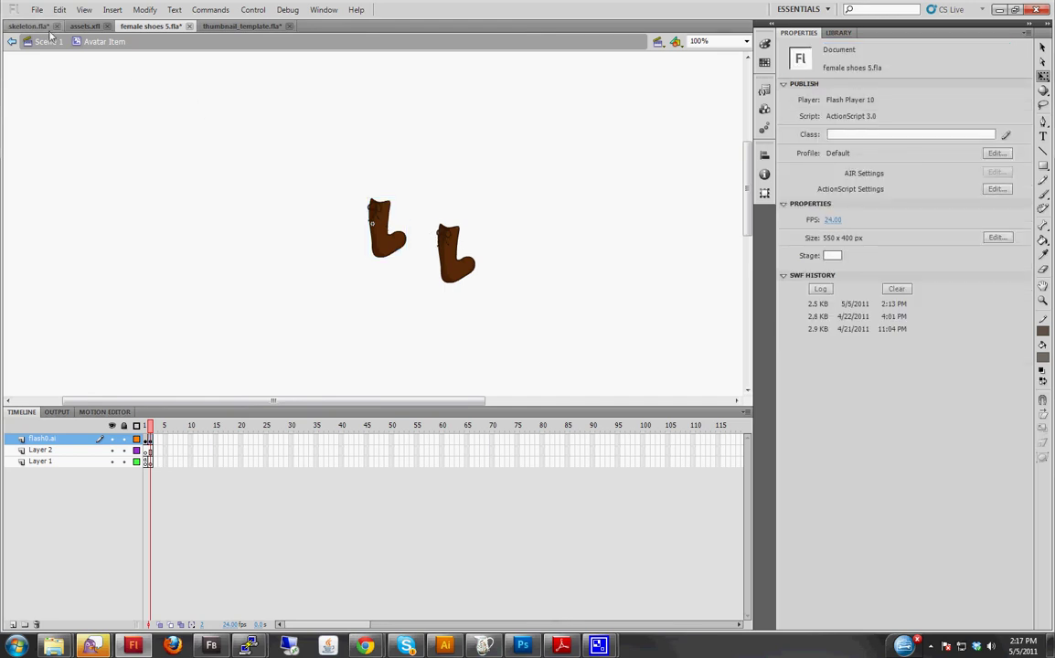
{"action": "left_click", "coordinate": [457, 268]}
Open the back-view b_left_foot_female symbol in the skeleton file for editing.
{"action": "left_click", "coordinate": [32, 27]}
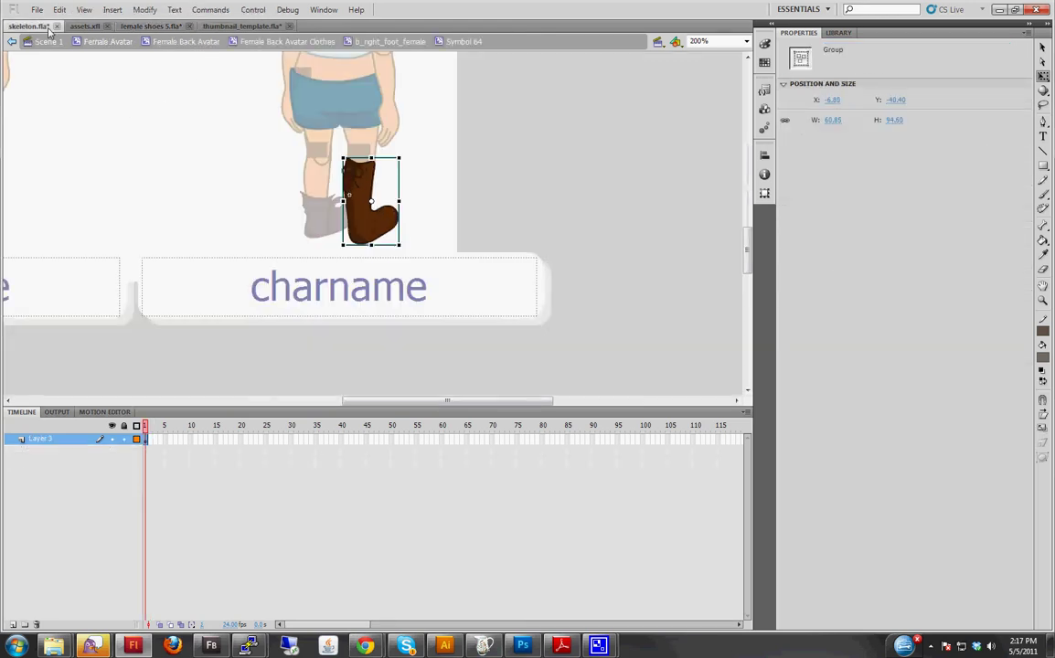
{"action": "left_click", "coordinate": [348, 42]}
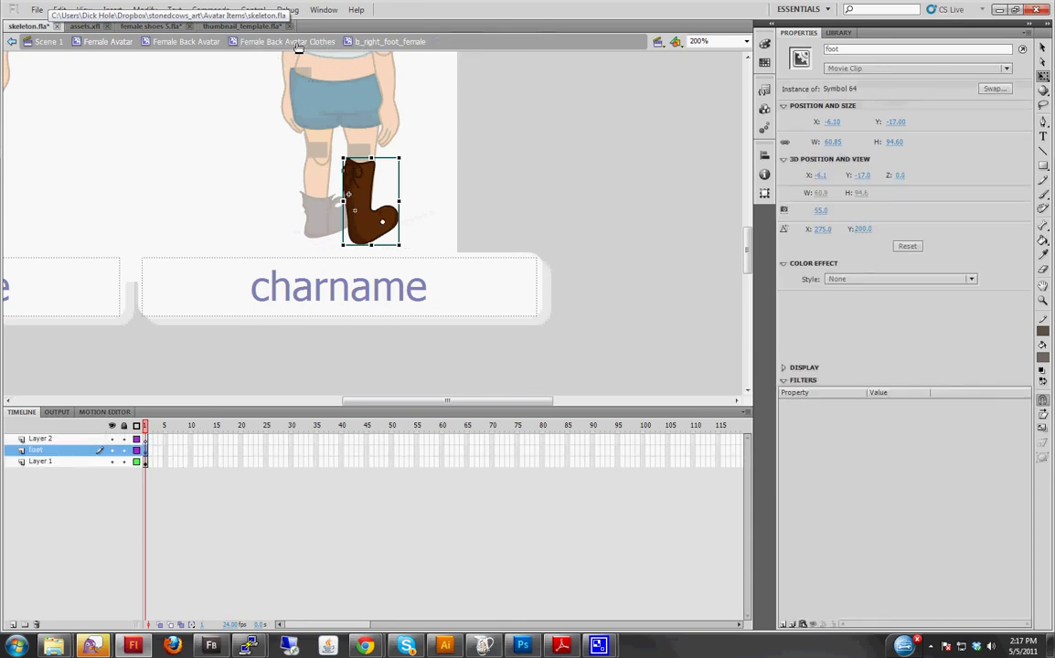
{"action": "left_click", "coordinate": [288, 41]}
{"action": "left_click", "coordinate": [322, 221]}
{"action": "double_click", "coordinate": [322, 221]}
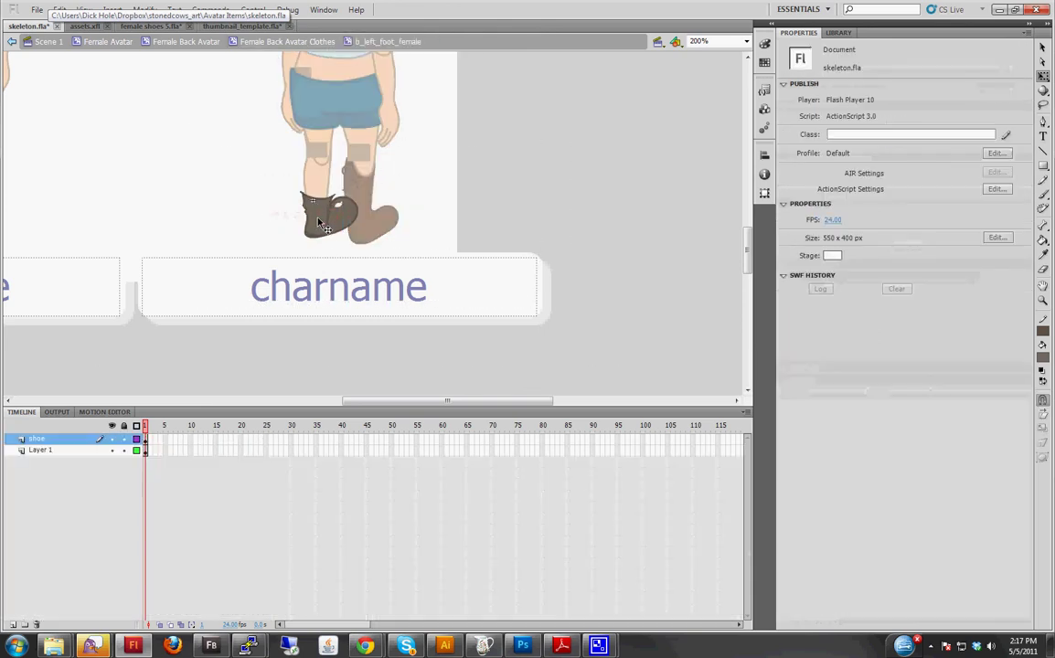
{"action": "double_click", "coordinate": [320, 218]}
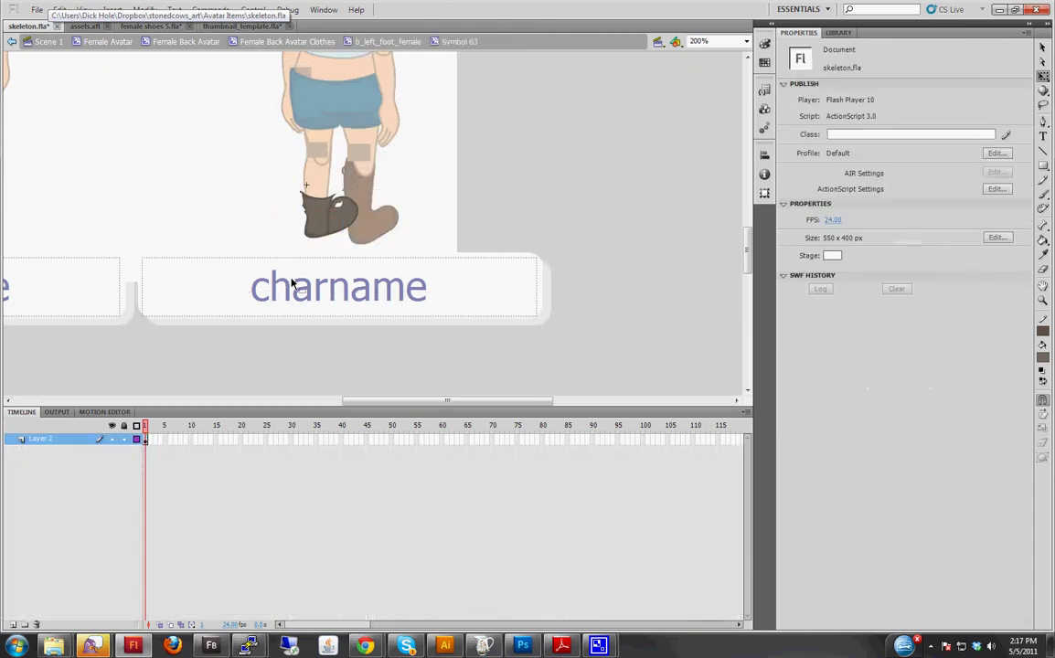
Paste the brown boot onto a new layer, fit it to the left leg, and delete old Layer 2.
{"action": "left_click", "coordinate": [12, 626]}
{"action": "key", "text": "ctrl+v"}
{"action": "mouse_move", "coordinate": [379, 263]}
{"action": "left_mouse_down"}
{"action": "mouse_move", "coordinate": [310, 230]}
{"action": "mouse_move", "coordinate": [333, 236]}
{"action": "left_mouse_up"}
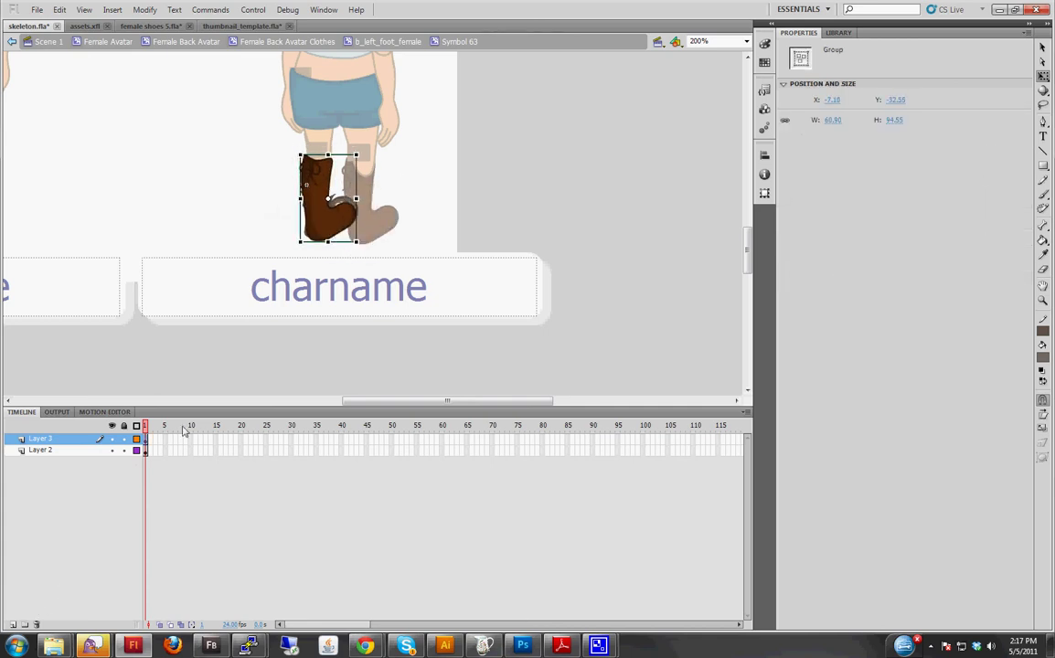
{"action": "left_click", "coordinate": [91, 451]}
{"action": "left_click", "coordinate": [36, 624]}
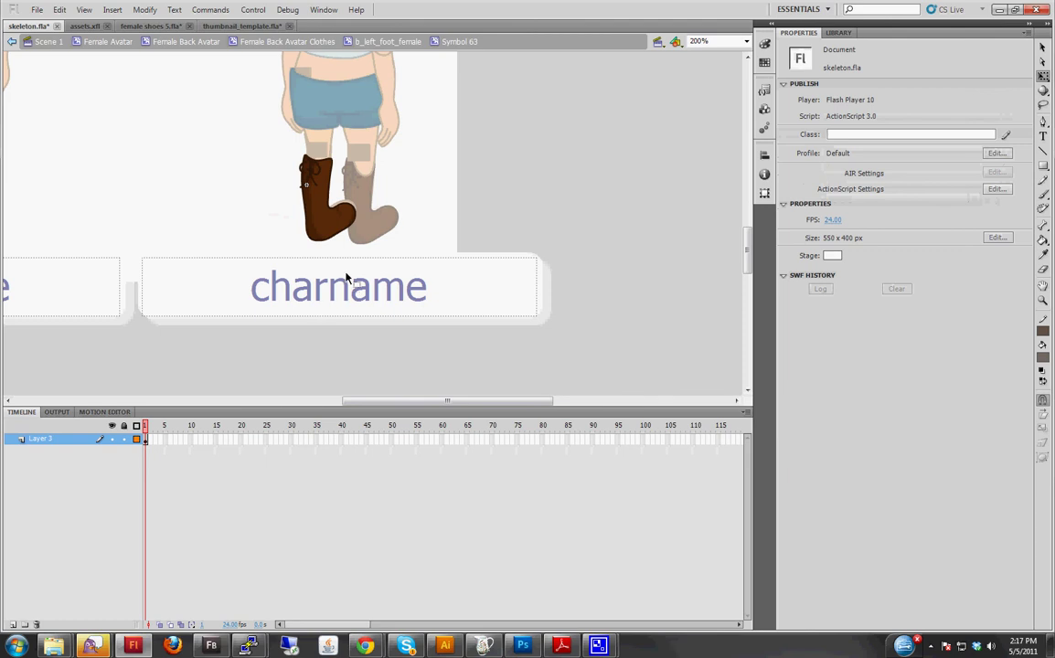
{"action": "key", "text": "Up"}
{"action": "key", "text": "Up"}
{"action": "key", "text": "Up"}
{"action": "key", "text": "Right"}
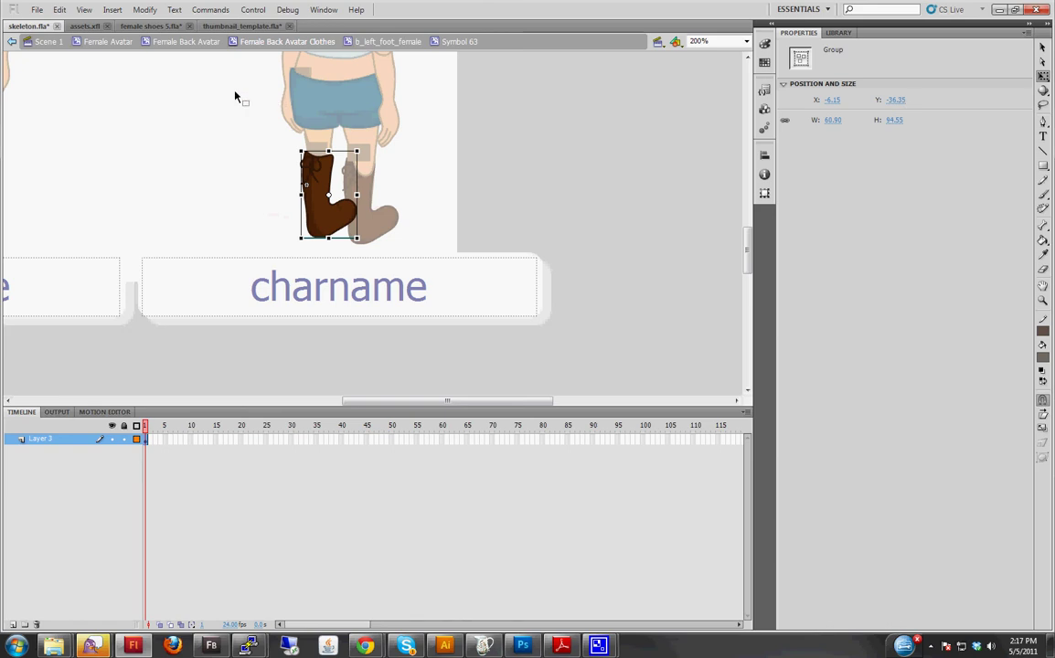
Position the second boot over the first and make it a movie clip named left_foot.
{"action": "left_click", "coordinate": [245, 27]}
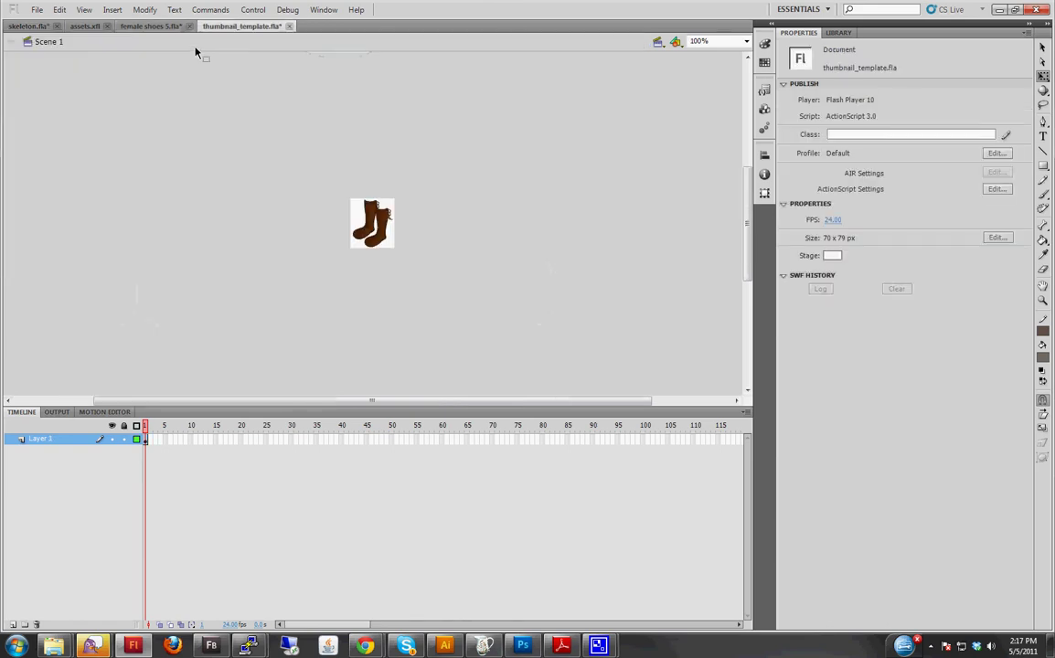
{"action": "left_click", "coordinate": [150, 27]}
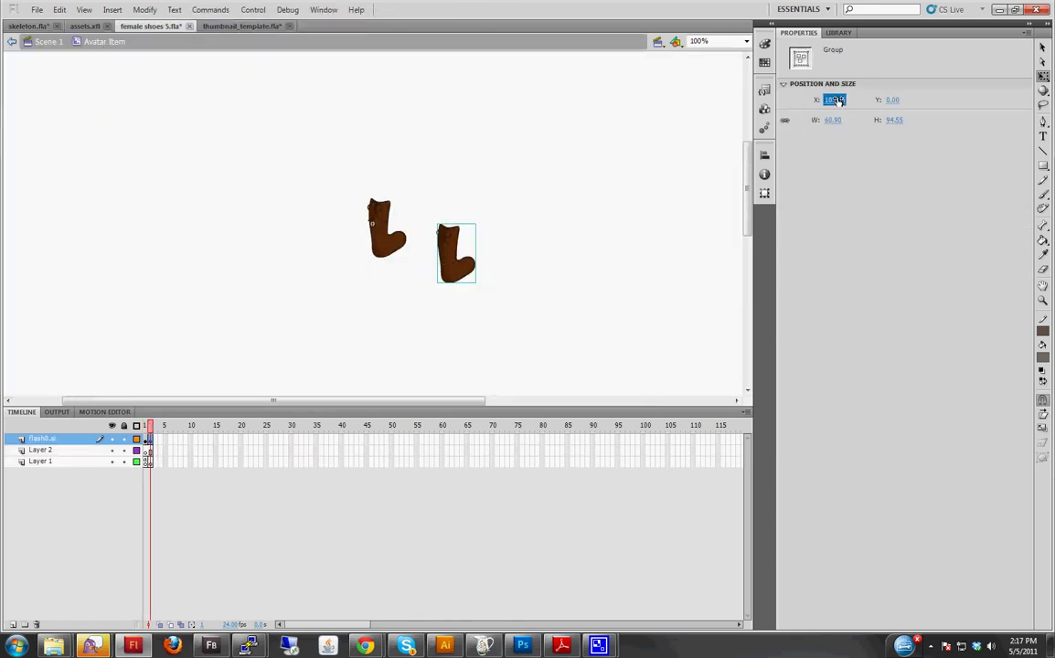
{"action": "key", "text": "Tab"}
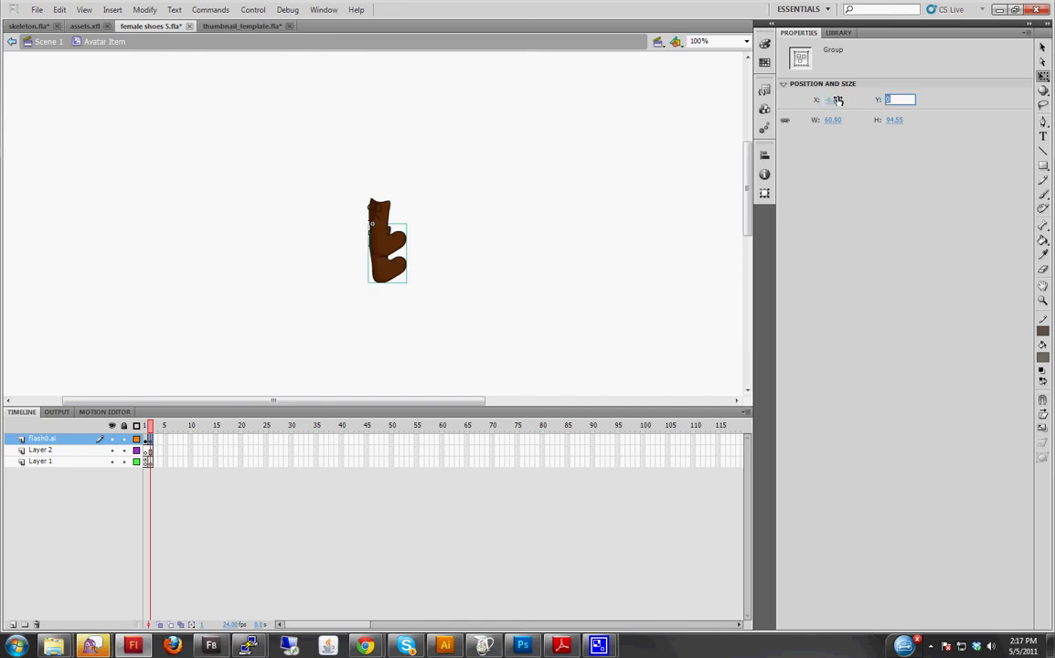
{"action": "type", "text": "-33.3"}
{"action": "key", "text": "Return"}
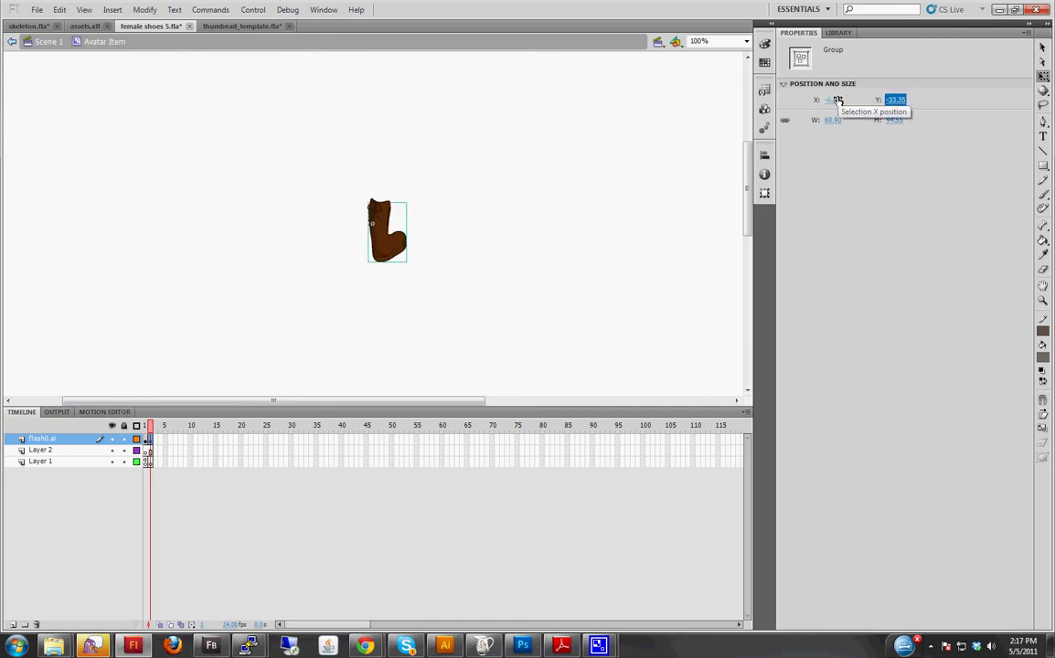
{"action": "right_click", "coordinate": [385, 265]}
{"action": "left_click", "coordinate": [439, 545]}
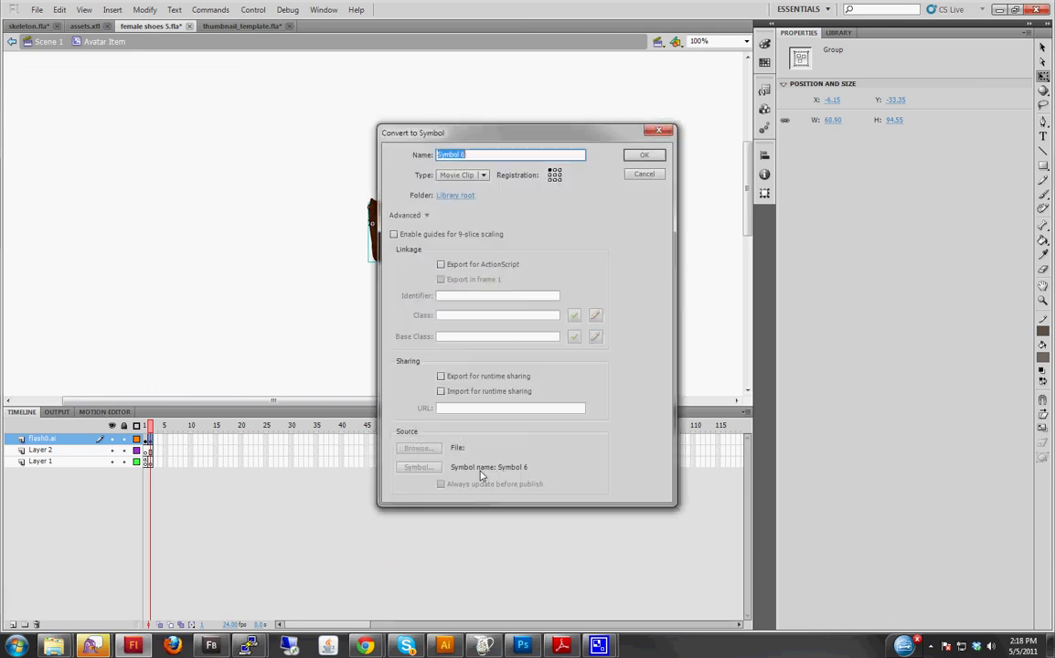
{"action": "key", "text": "Return"}
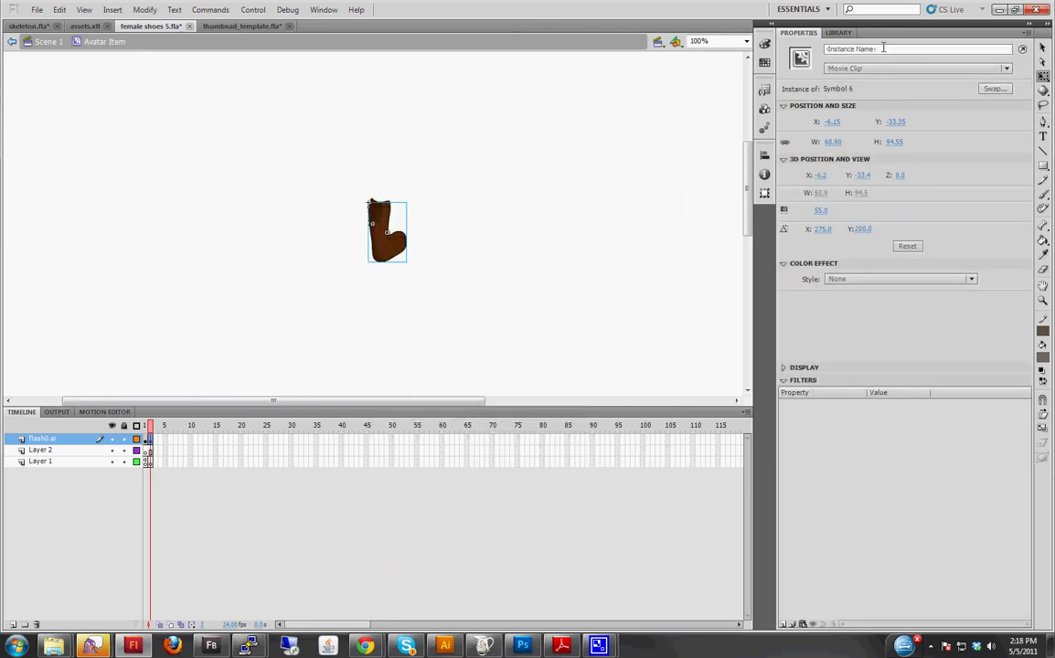
{"action": "left_click", "coordinate": [908, 48]}
{"action": "type", "text": "left_foot"}
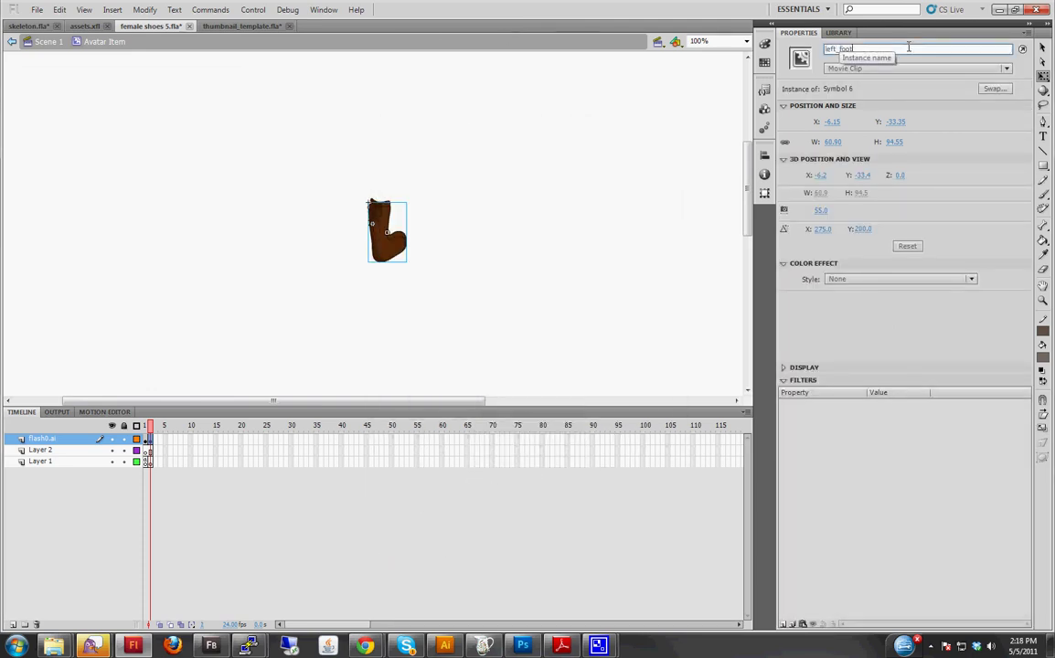
Check frames 1 and 2 to view the front and back boots.
{"action": "left_click", "coordinate": [606, 275]}
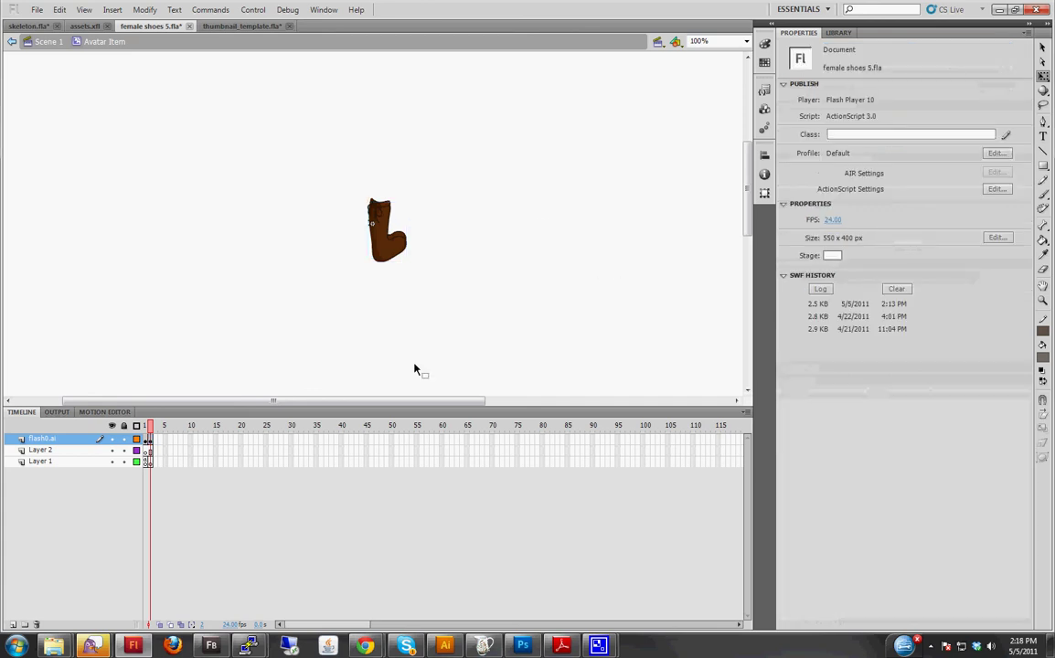
{"action": "left_click", "coordinate": [148, 430]}
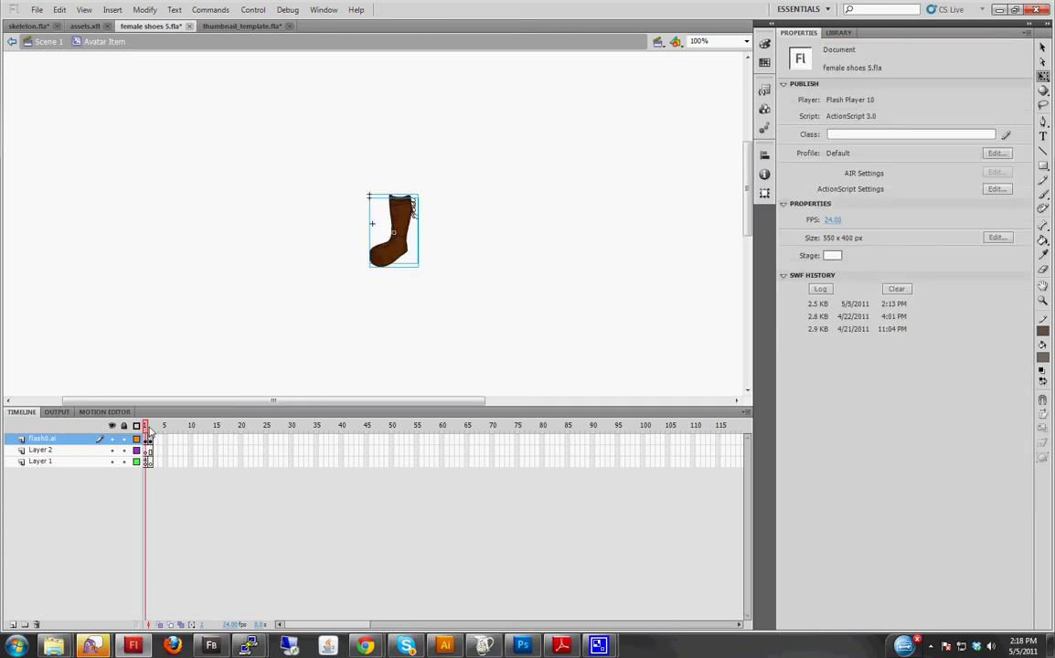
{"action": "key", "text": "Return"}
Save female shoes 5 and export it as an SWF into the swf folder, replacing the old file.
{"action": "left_click", "coordinate": [37, 9]}
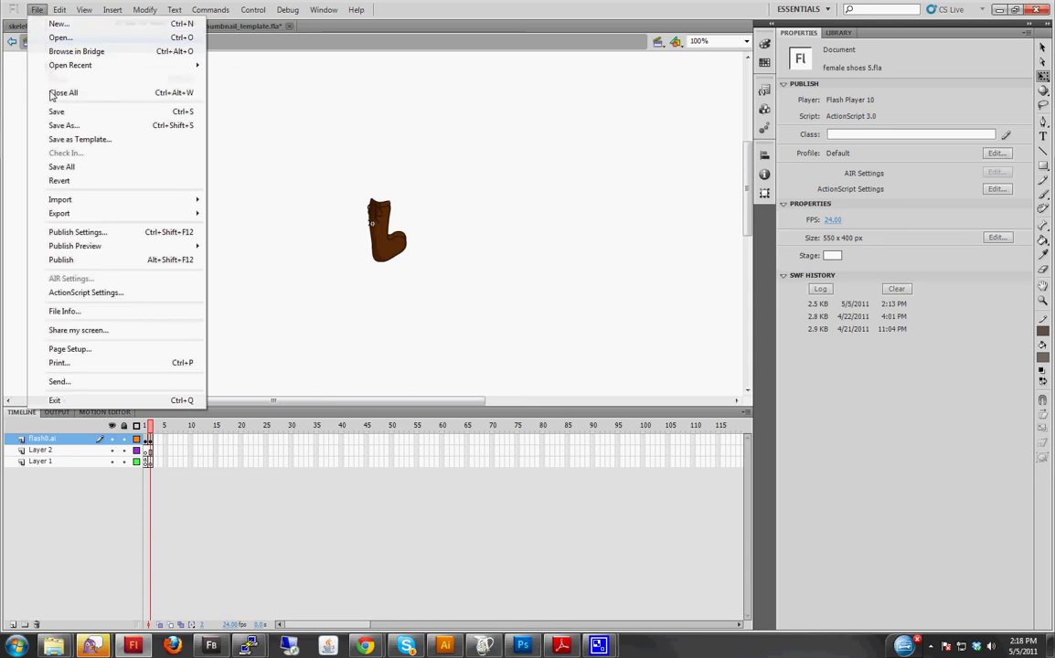
{"action": "left_click", "coordinate": [57, 112]}
{"action": "left_click", "coordinate": [37, 9]}
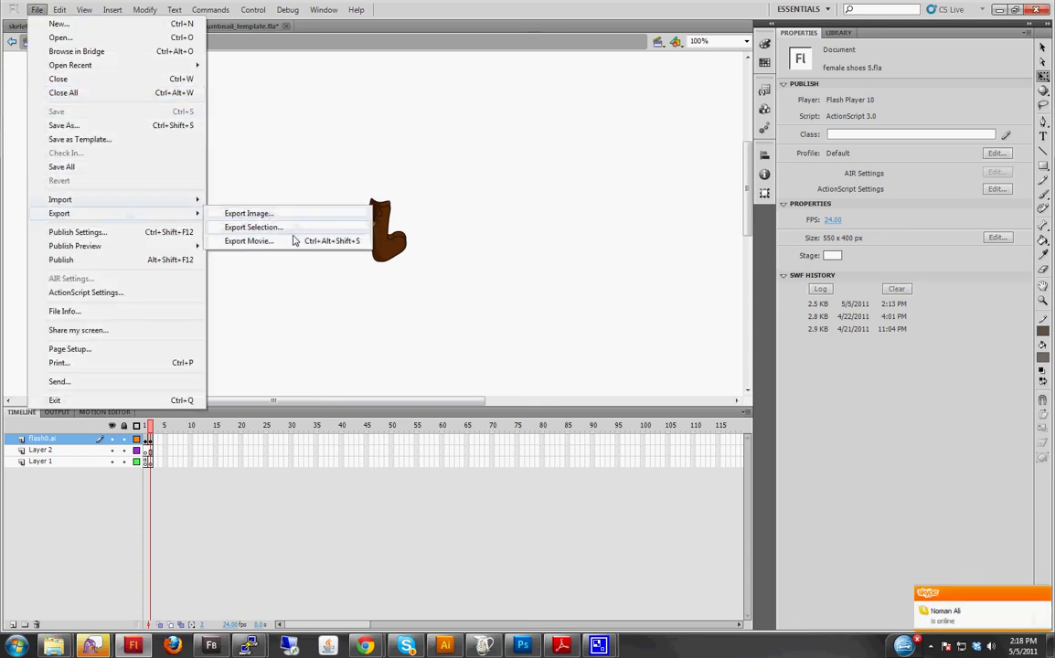
{"action": "left_click", "coordinate": [295, 240]}
{"action": "left_click", "coordinate": [508, 214]}
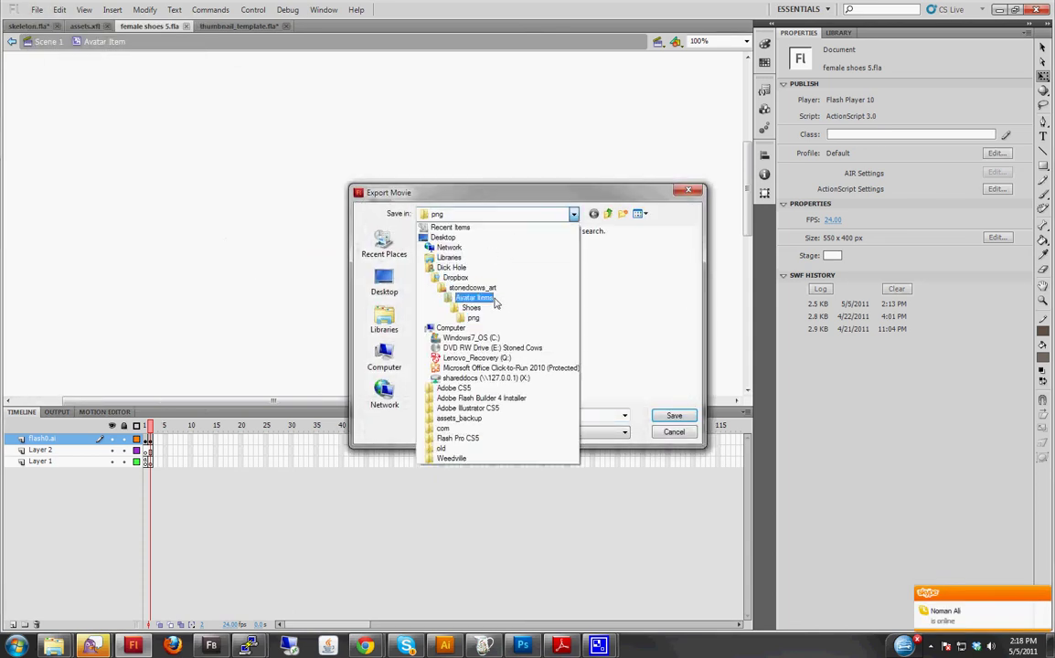
{"action": "left_click", "coordinate": [432, 271]}
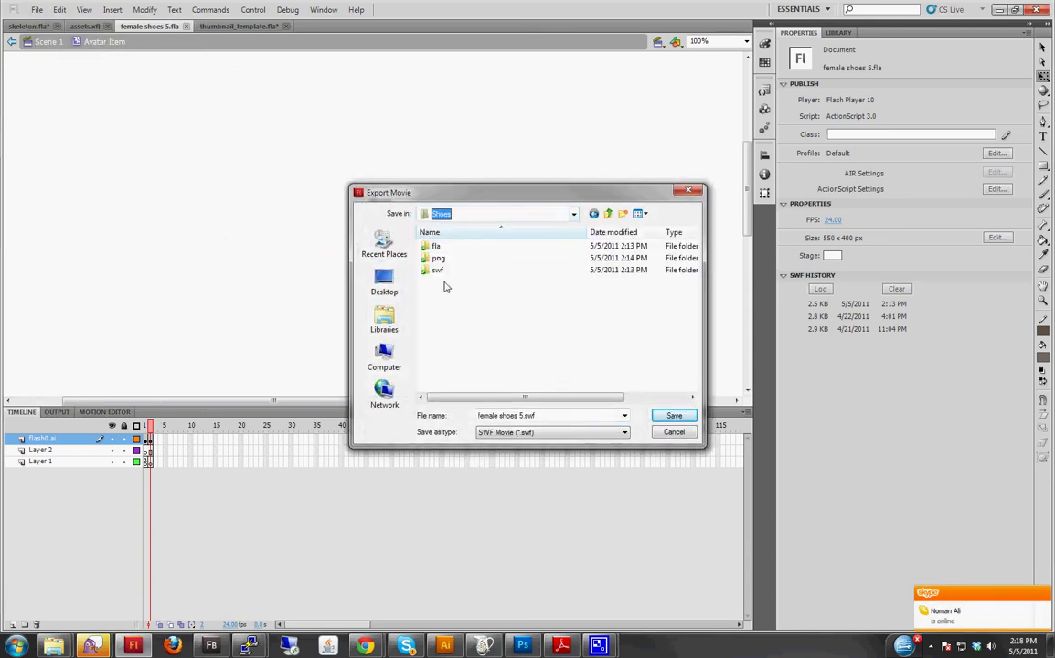
{"action": "left_click", "coordinate": [674, 416]}
{"action": "left_click", "coordinate": [565, 327]}
Set female shoes 5.swf as the Female Shoes 3 Item Swf in the admin and update.
{"action": "left_click", "coordinate": [365, 646]}
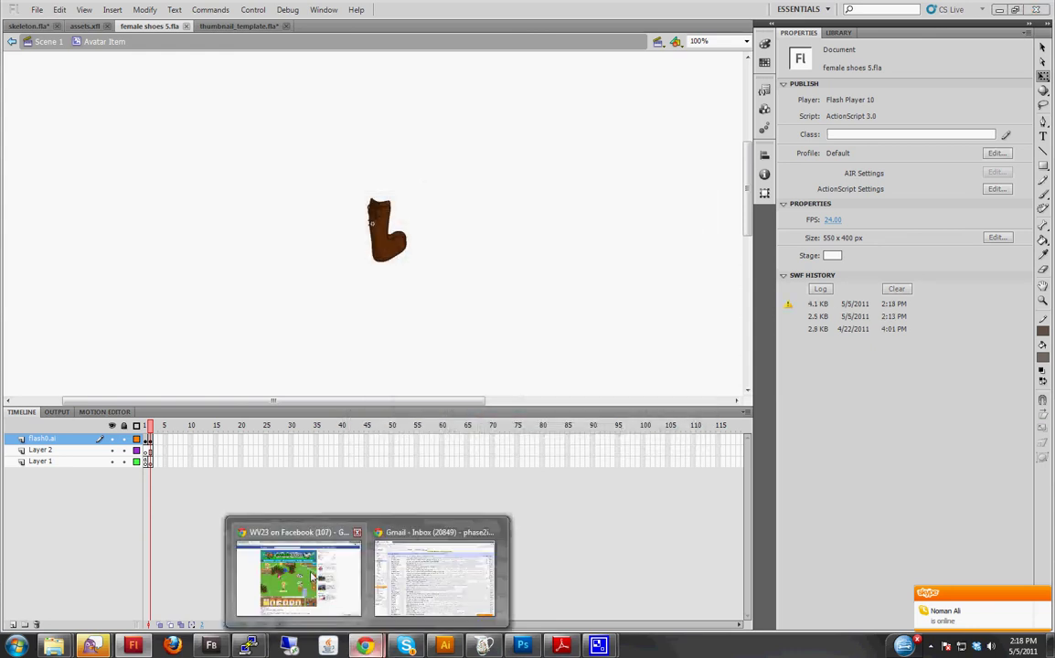
{"action": "left_click", "coordinate": [301, 570]}
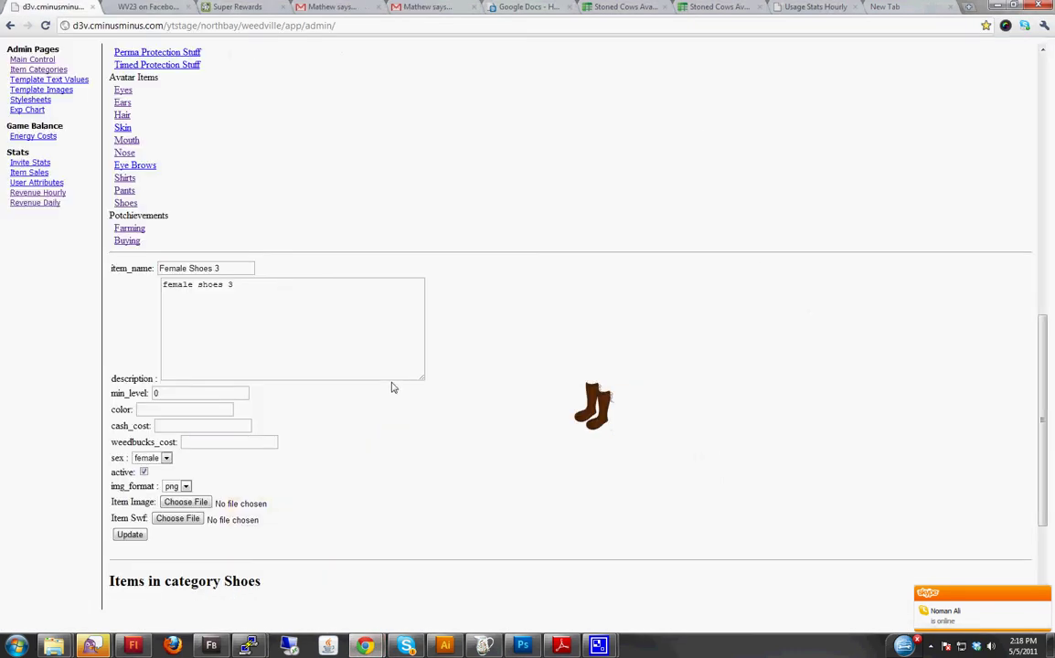
{"action": "scroll", "coordinate": [394, 386], "scroll_direction": "down", "scroll_amount": 2}
{"action": "left_click", "coordinate": [179, 393]}
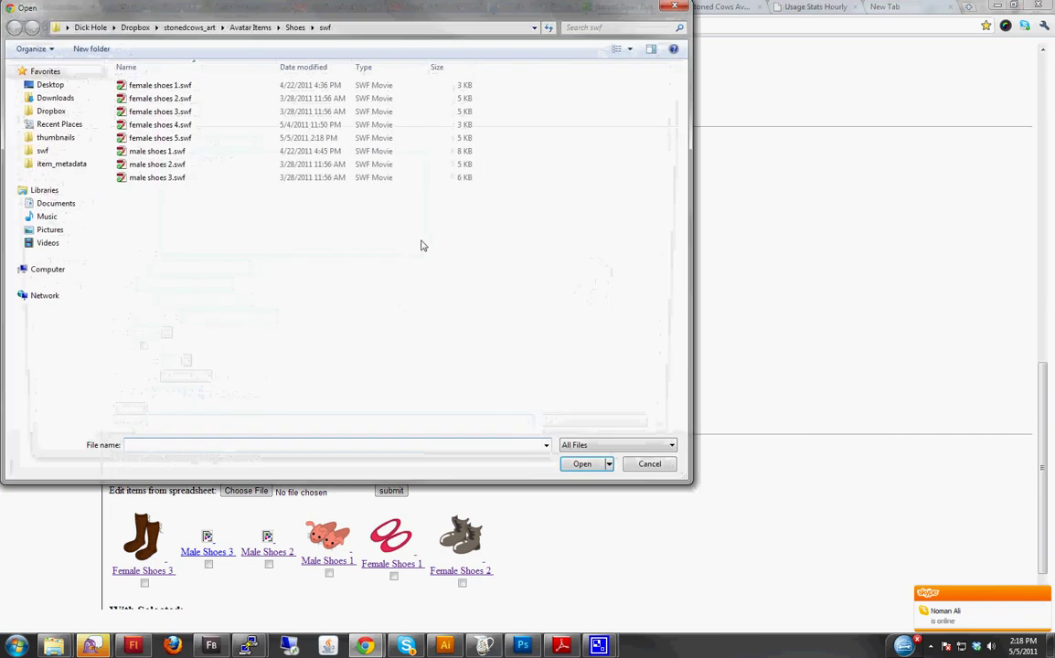
{"action": "left_click", "coordinate": [183, 139]}
{"action": "double_click", "coordinate": [184, 139]}
{"action": "left_click", "coordinate": [130, 410]}
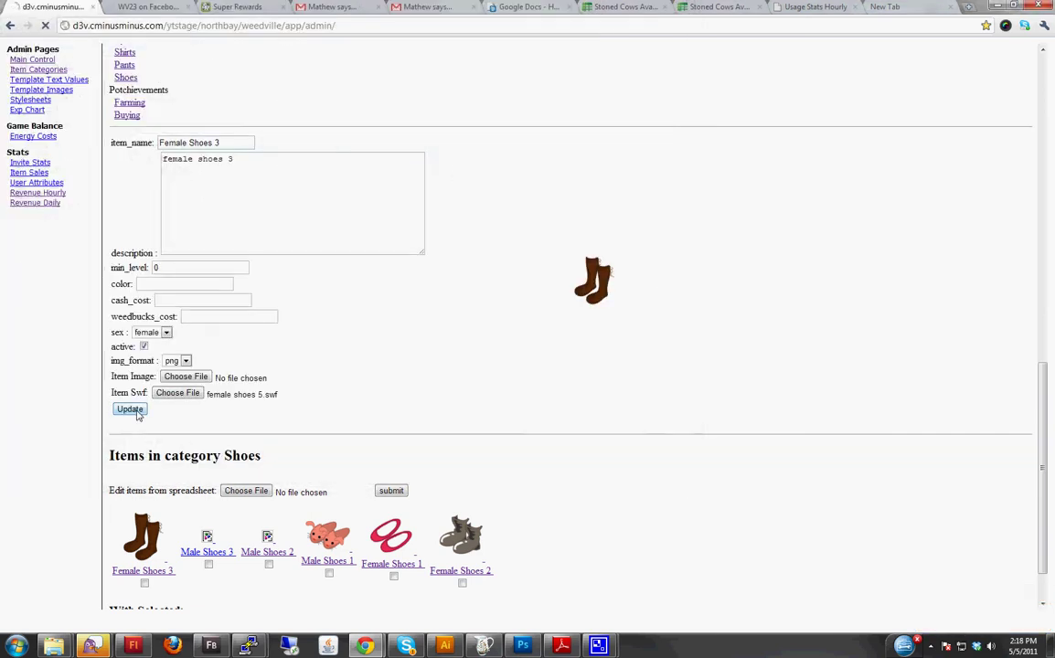
Reload the Stoned Cows game and close the Welcome Back message.
{"action": "left_click", "coordinate": [139, 6]}
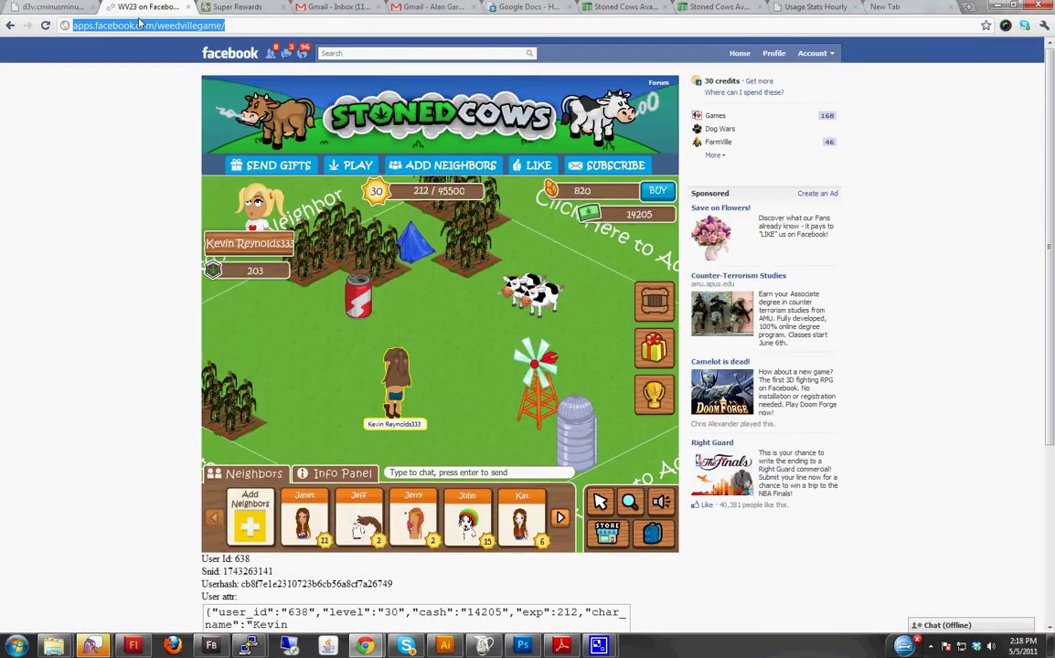
{"action": "key", "text": "Return"}
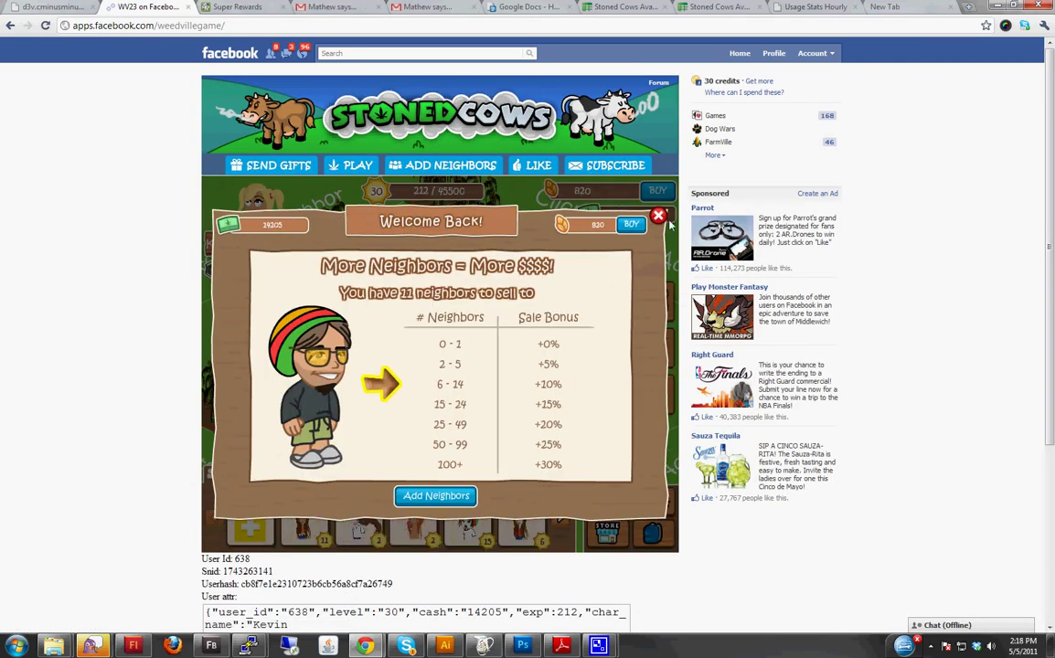
{"action": "left_click", "coordinate": [658, 217]}
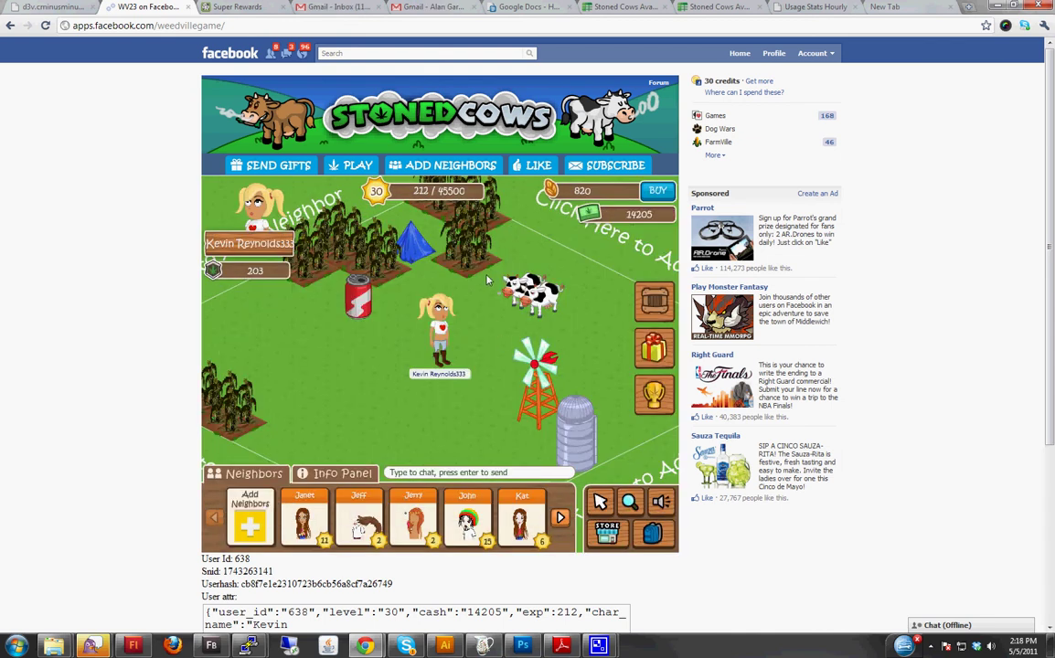
Walk the avatar across several farm plots to show off the brown boots.
{"action": "left_click", "coordinate": [347, 352]}
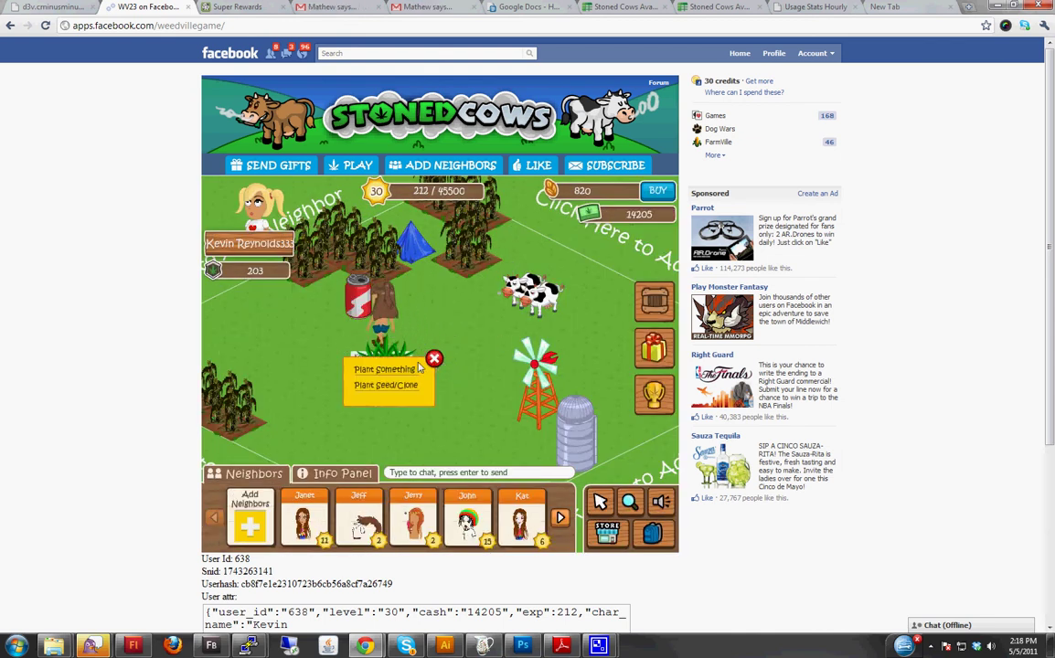
{"action": "left_click", "coordinate": [433, 358]}
{"action": "left_click", "coordinate": [453, 459]}
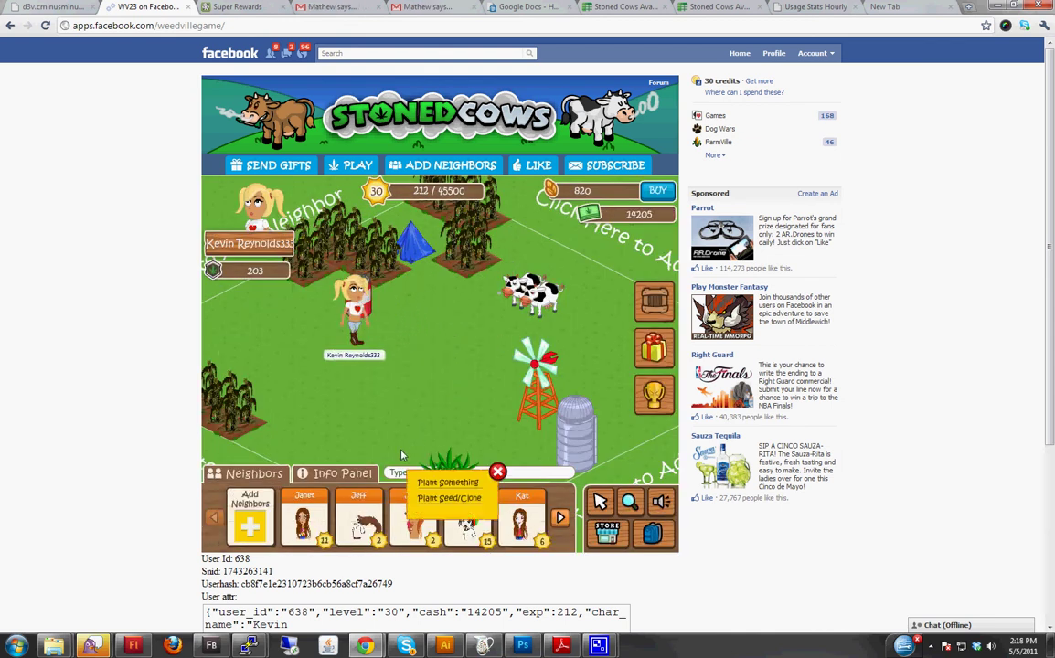
{"action": "left_click", "coordinate": [498, 472]}
{"action": "left_click", "coordinate": [503, 342]}
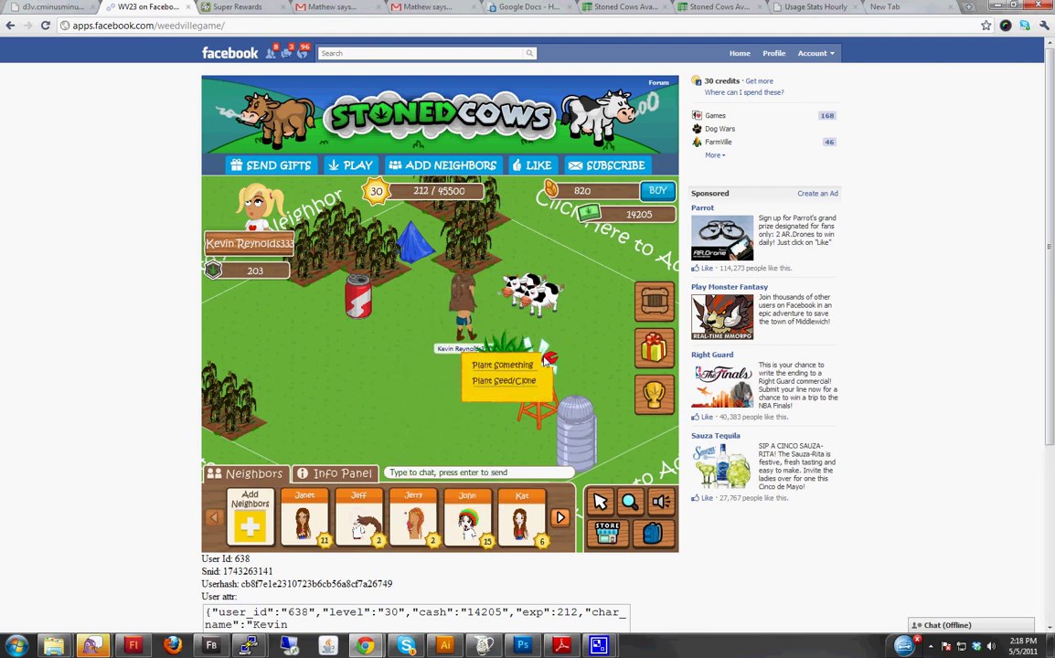
{"action": "left_click", "coordinate": [377, 416]}
{"action": "left_click", "coordinate": [466, 449]}
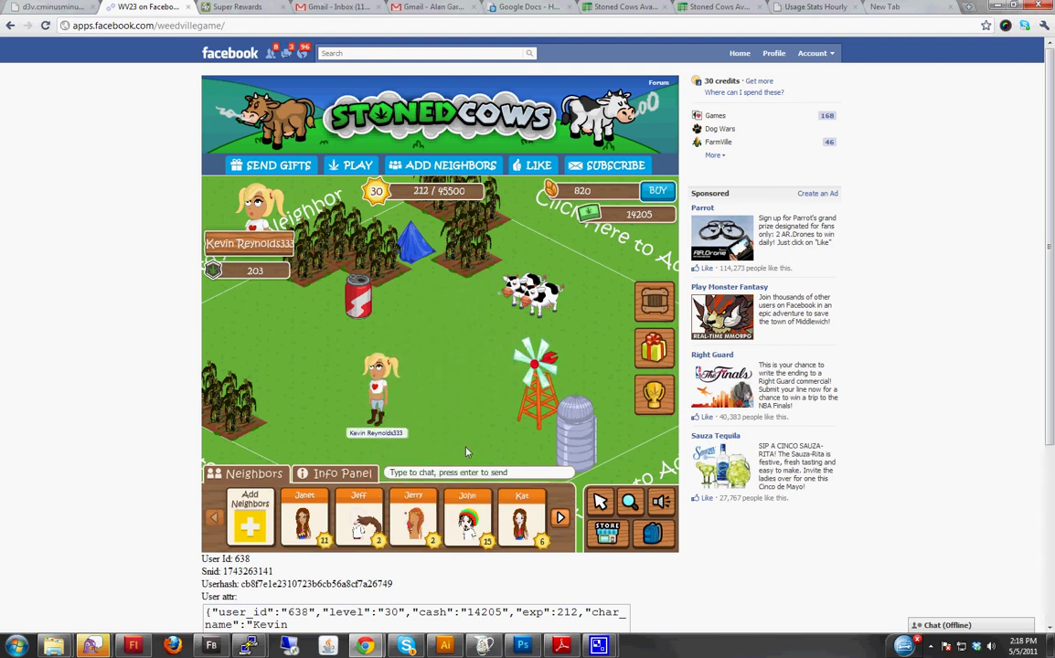